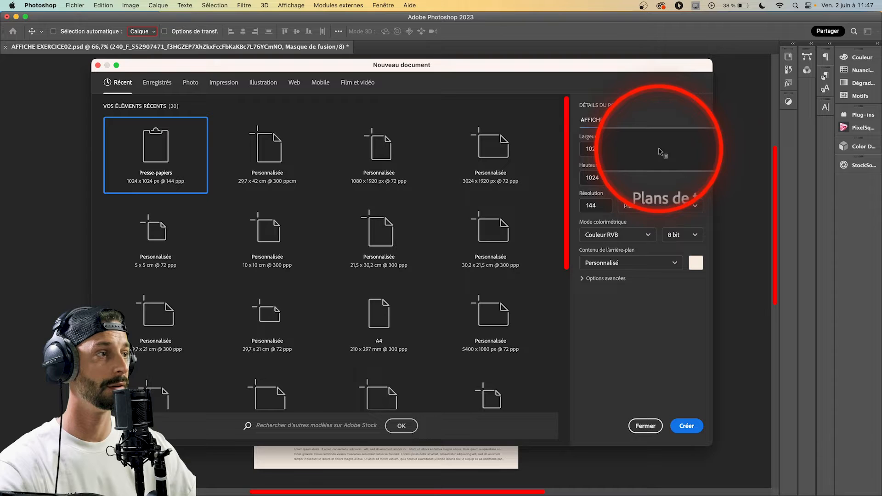
Set the new document's size to 29,7 cm wide by 42 cm high in portrait orientation, with units in Centimètres.
left_click(660, 148)
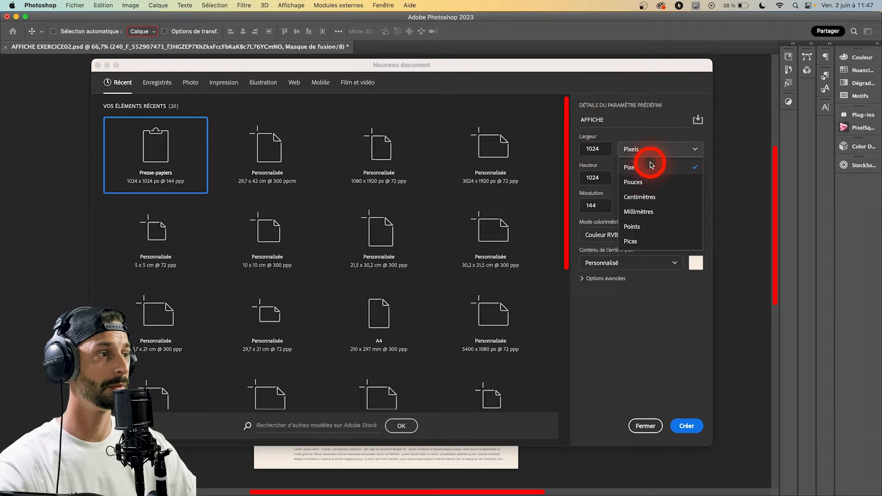
left_click(637, 197)
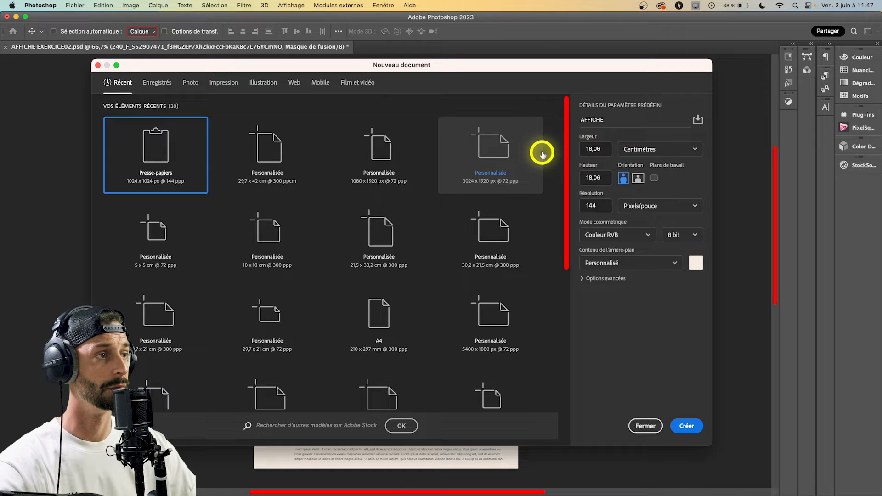
left_click(597, 150)
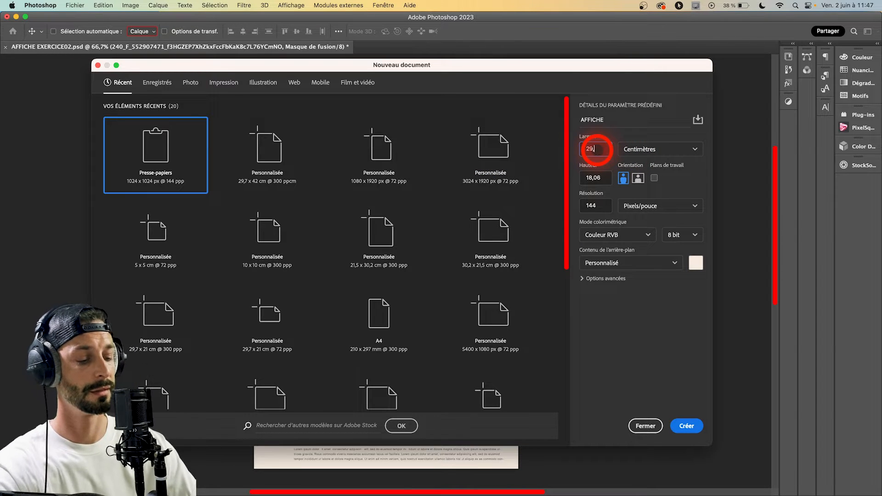
left_click(598, 182)
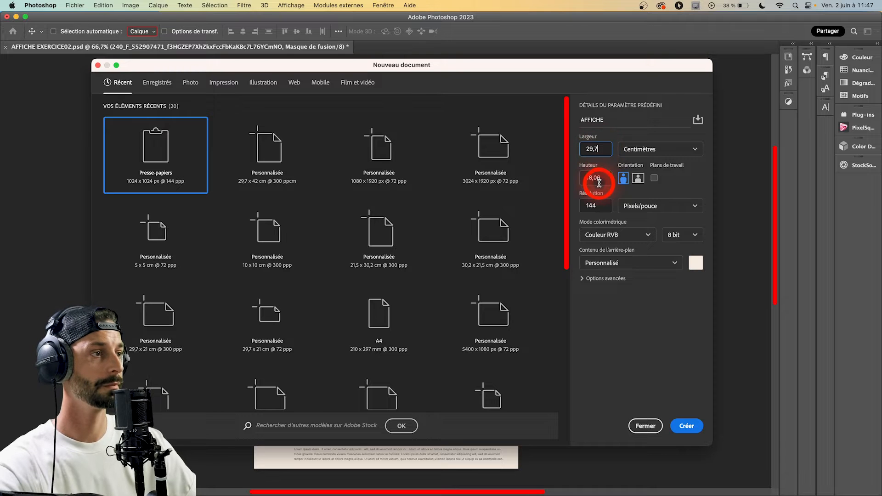
left_click_drag(601, 180, 575, 179)
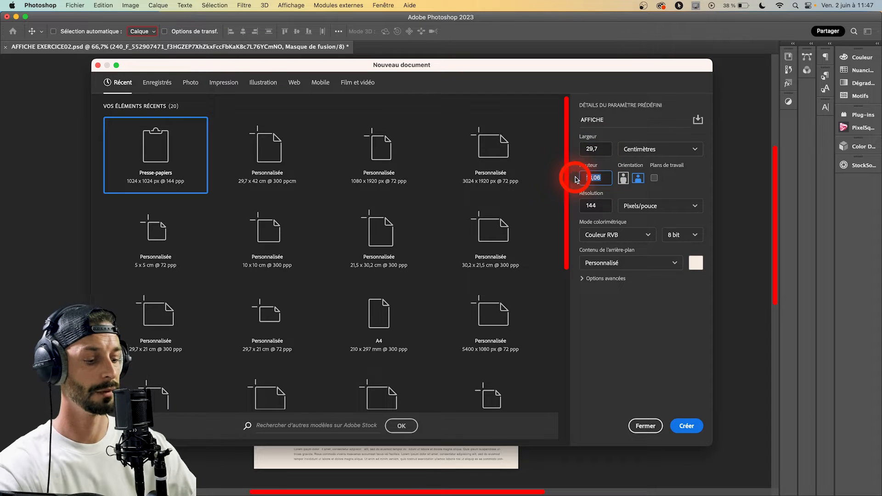
type("42")
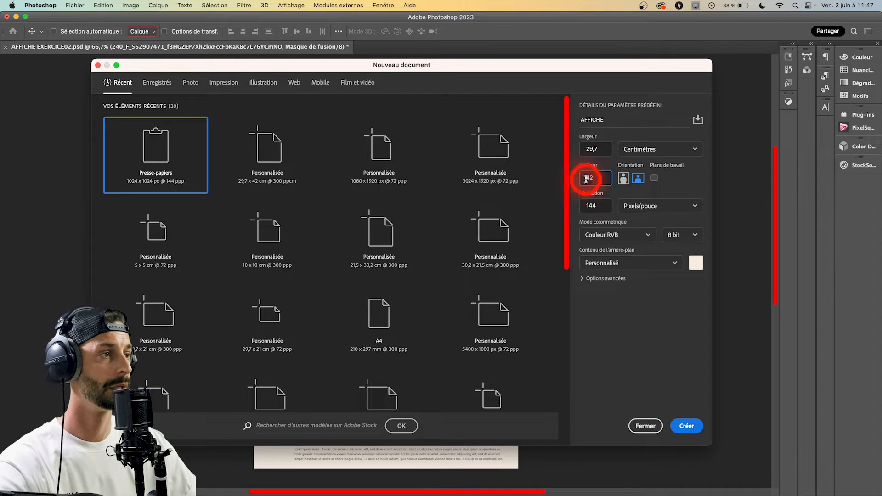
left_click(623, 178)
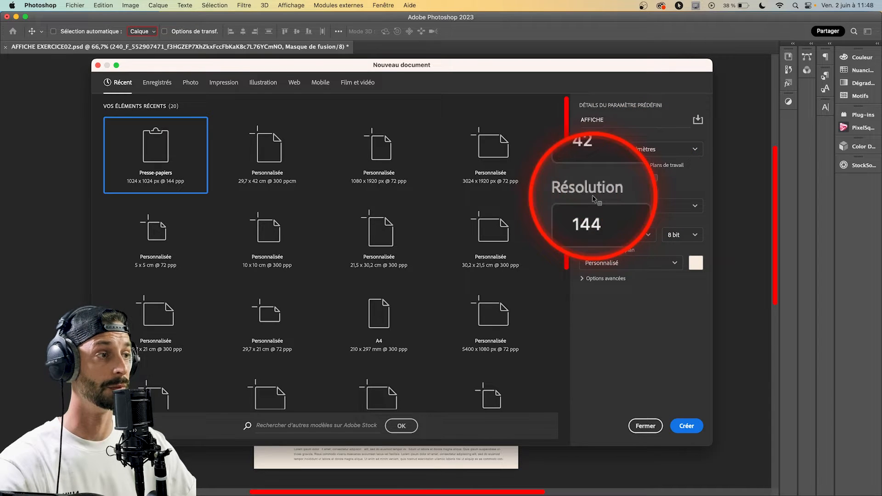
Set the new document's resolution to 300 Pixels/centimètre.
left_click(640, 206)
left_click(640, 239)
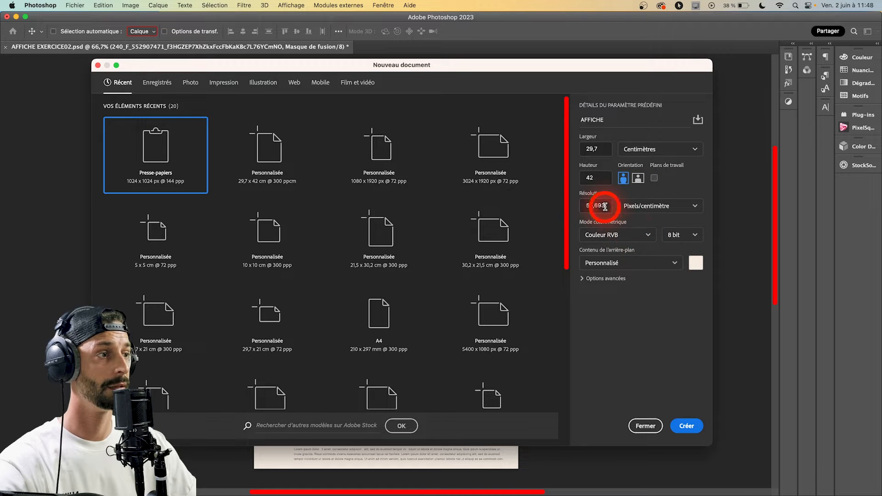
left_click_drag(604, 206, 588, 206)
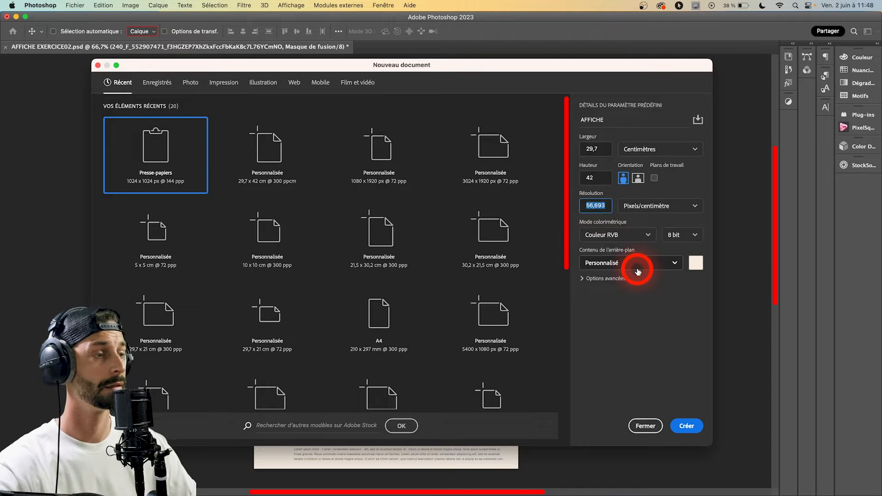
type("30")
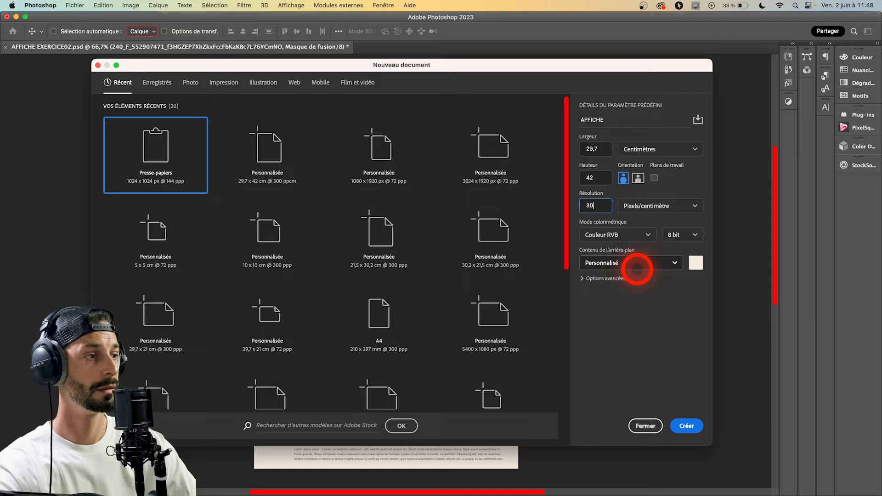
type("0")
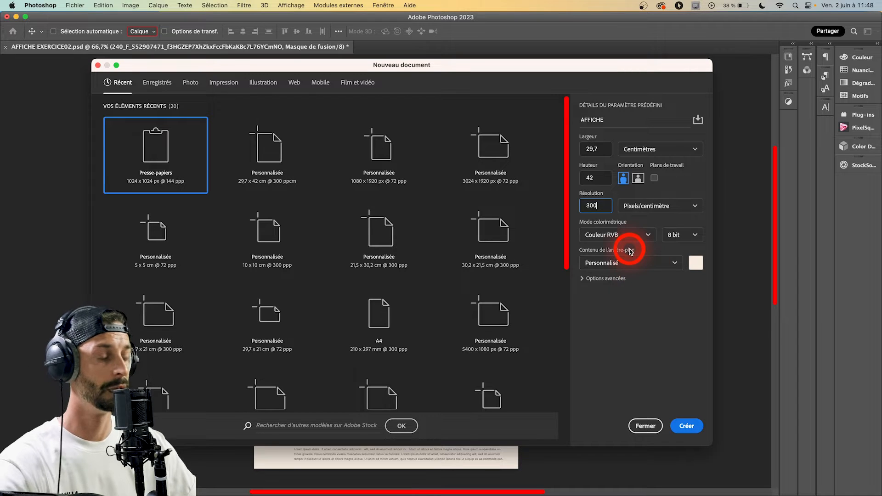
Choose the Couleur CMJN color mode, accept f6ece0 as the custom background color, and create the AFFICHE document.
left_click(652, 239)
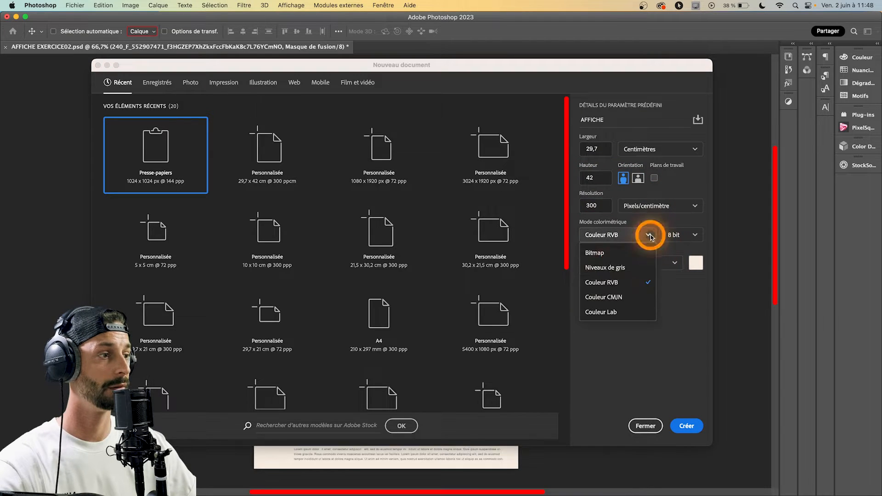
left_click(614, 304)
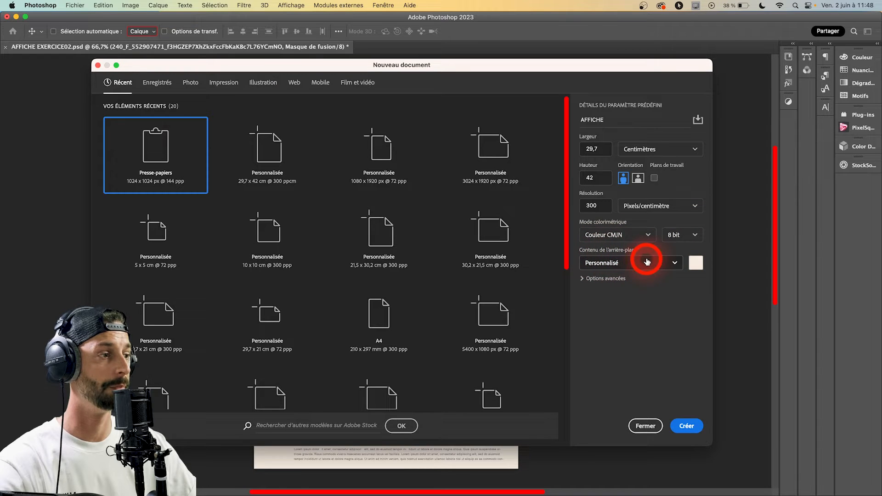
left_click(692, 265)
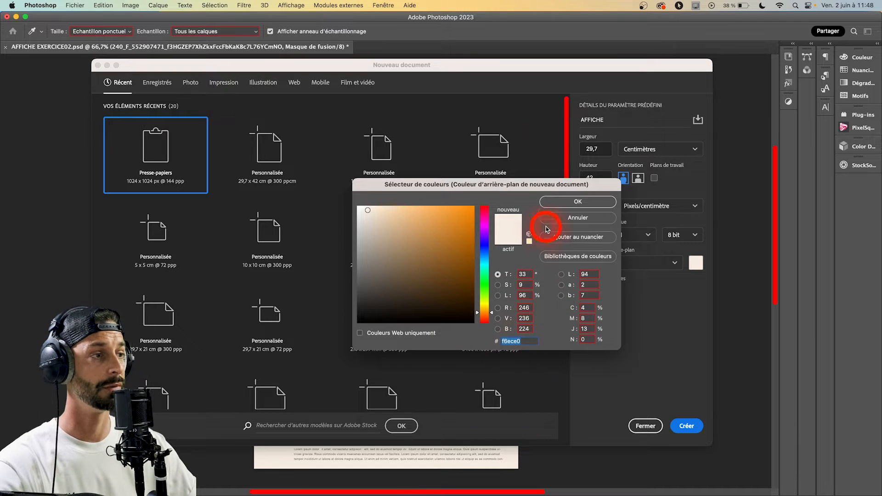
left_click(572, 202)
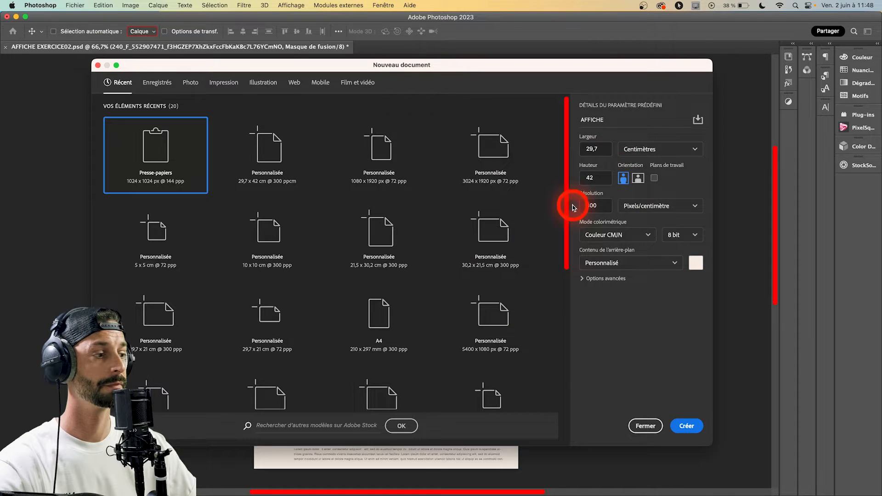
left_click(693, 427)
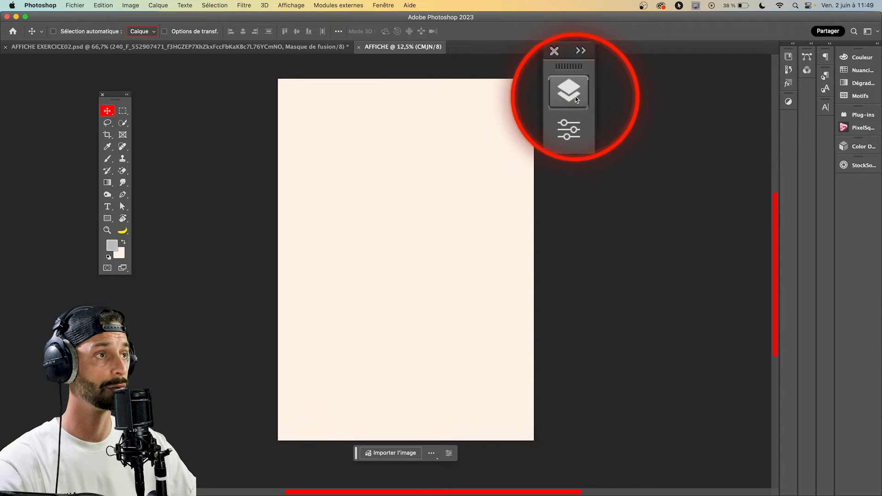
Show the Calques panel beside the poster canvas and unlock the Arrière-plan layer.
left_click(573, 96)
left_click_drag(458, 97, 701, 104)
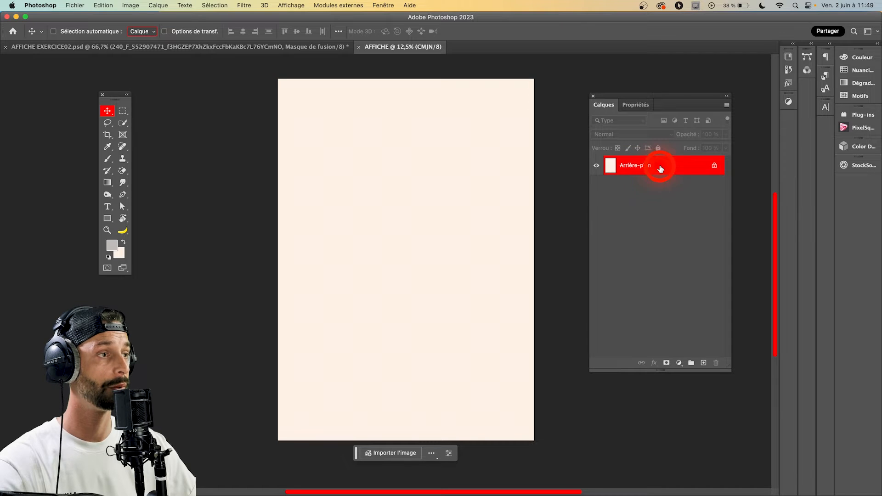
left_click(714, 166)
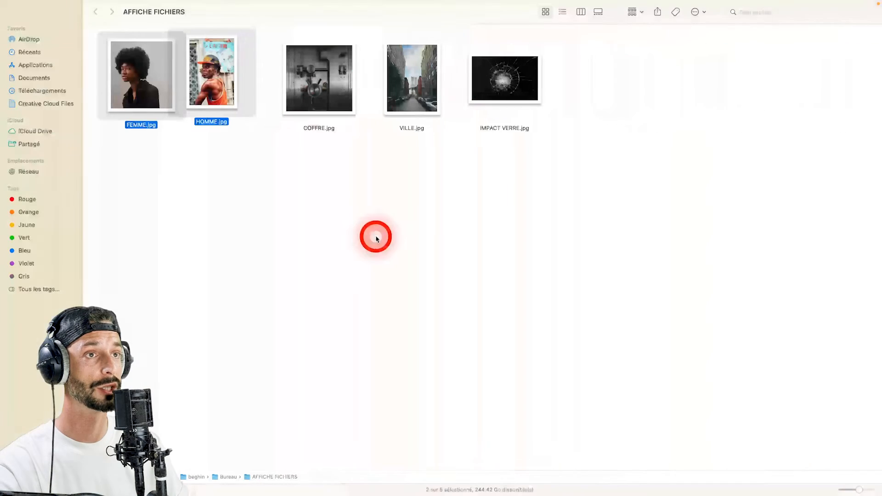
Open FEMME.jpg and HOMME.jpg from the AFFICHE FICHIERS folder in Photoshop.
left_click_drag(135, 152, 202, 110)
left_click_drag(208, 54, 570, 482)
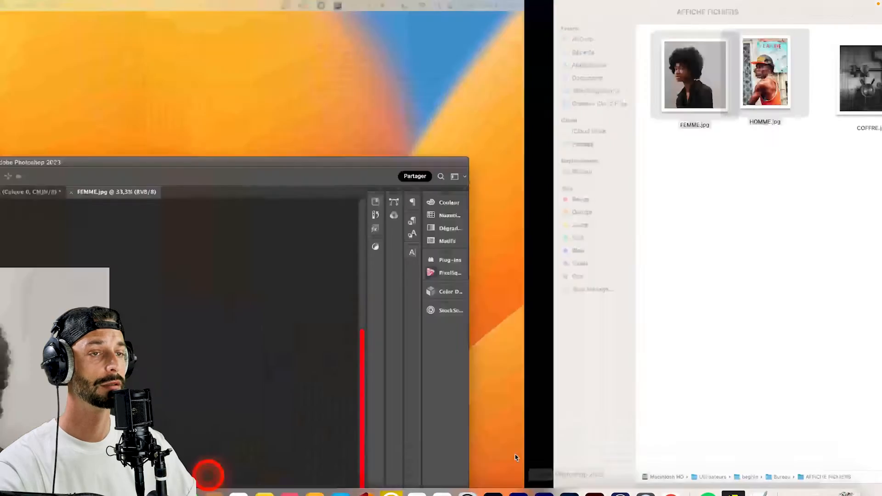
Enlarge the Photoshop window to fill the screen and arrange the layers and tools panels on either side of the photo.
left_click_drag(239, 102, 43, 40)
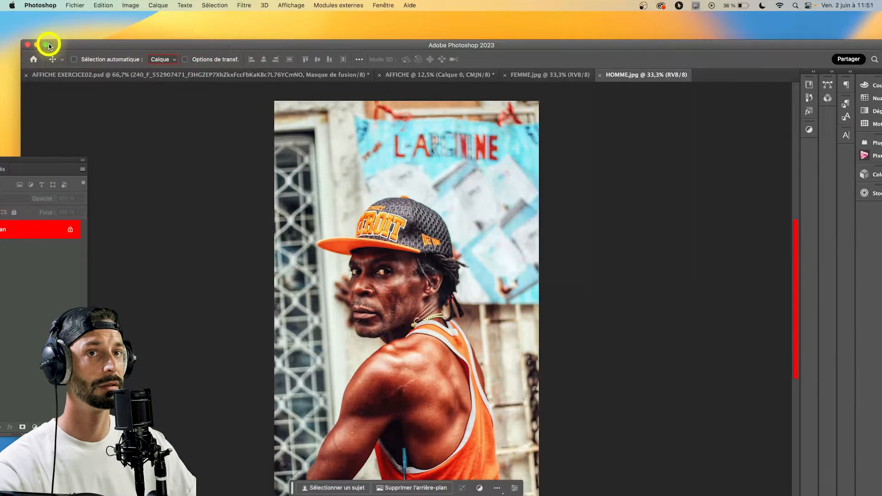
left_click(45, 46)
left_click_drag(33, 163, 635, 116)
left_click_drag(138, 321, 134, 117)
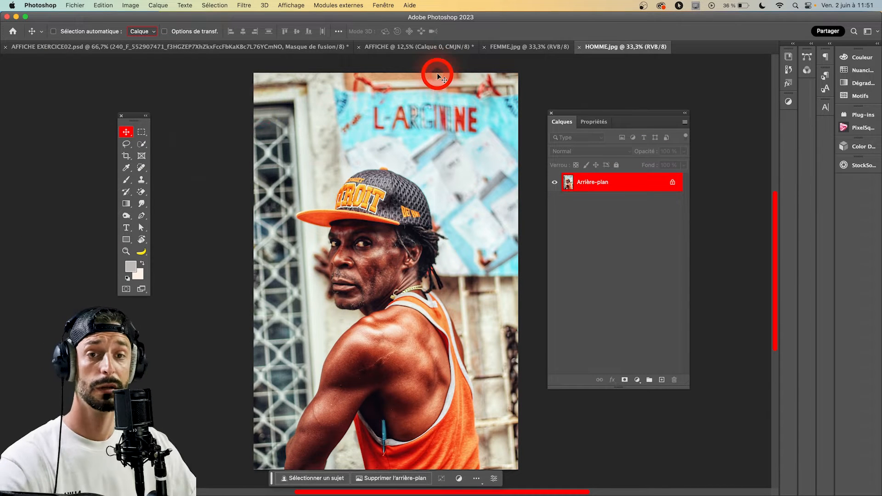
In FEMME.jpg, unlock the background layer and select the woman using the Quick Selection tool's automatic subject selection.
left_click(489, 47)
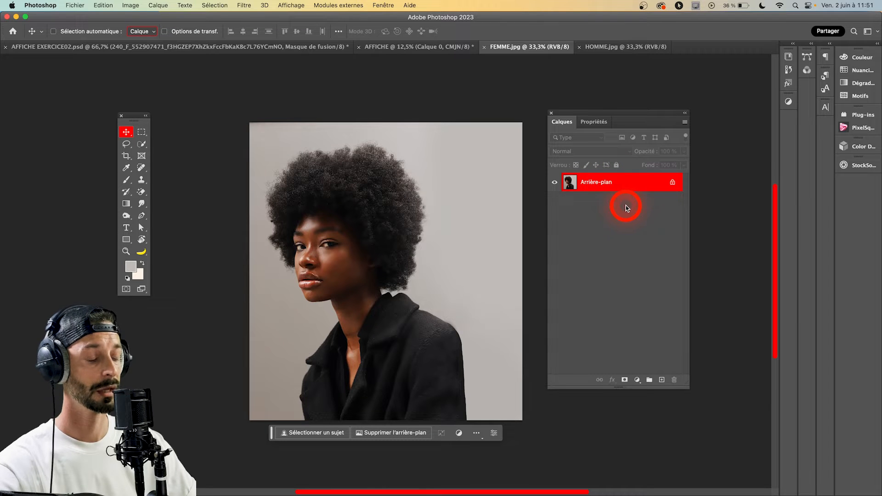
left_click(672, 184)
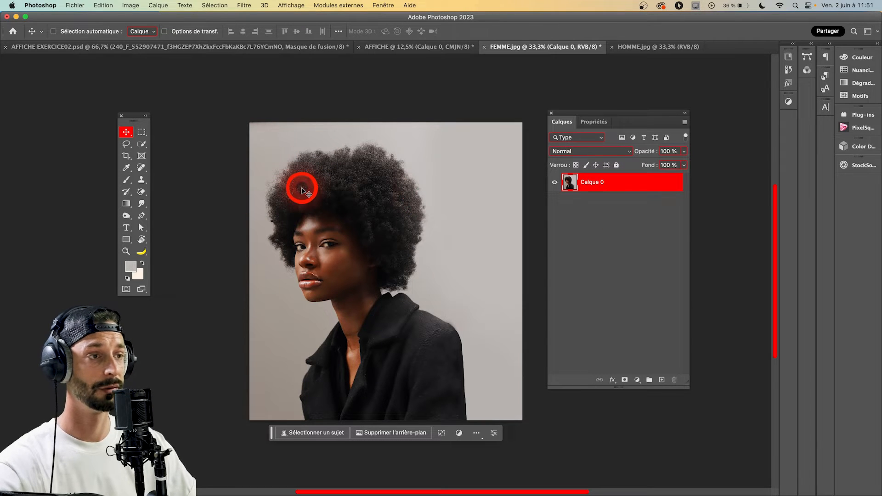
left_click(139, 142)
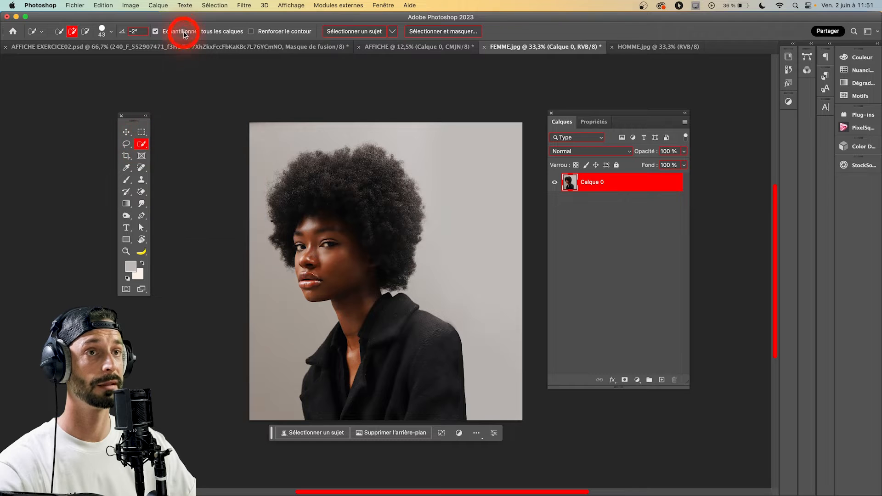
left_click(353, 32)
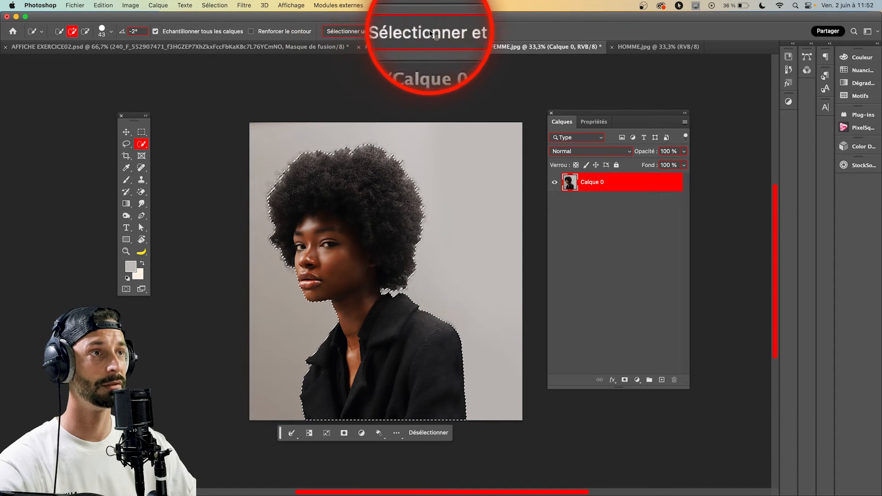
Enter Sélectionner et masquer for the woman's selection and set its view mode to Sur blanc.
left_click(457, 32)
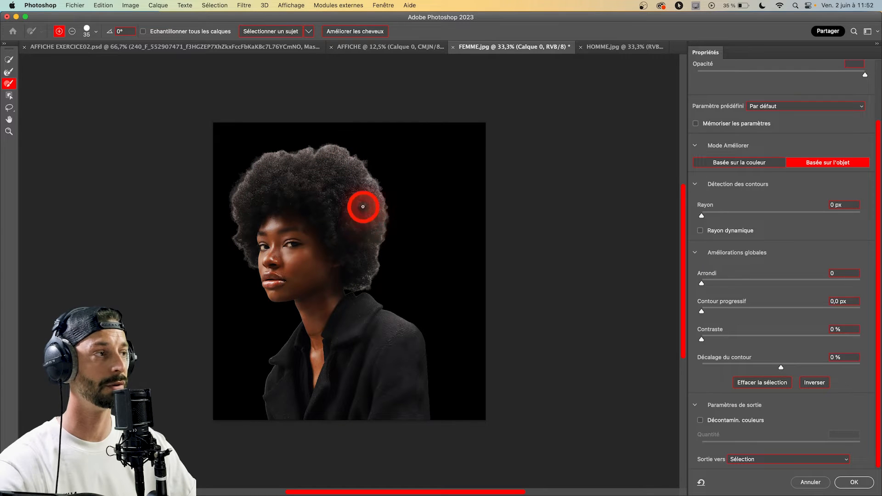
scroll(770, 103, "up", 3)
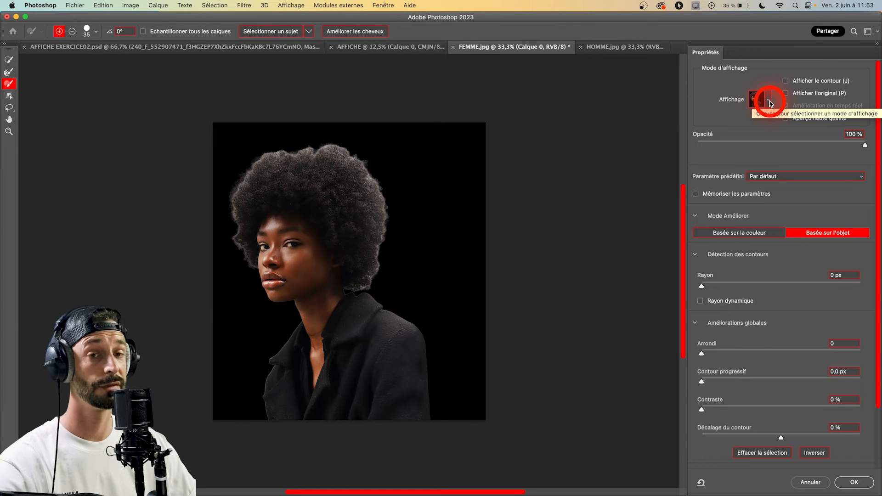
left_click(769, 101)
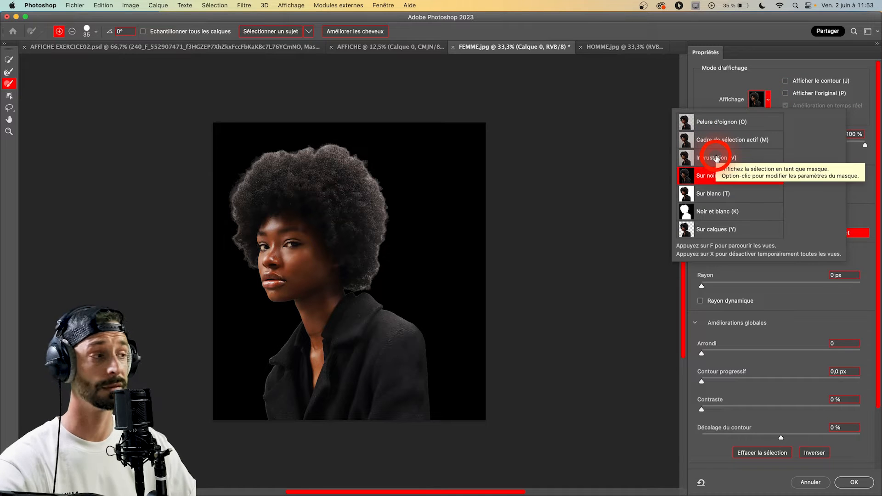
left_click(713, 193)
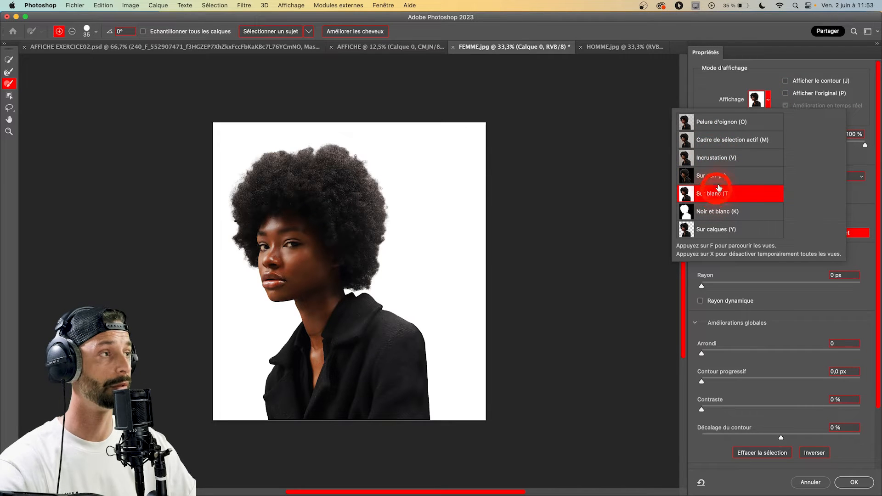
left_click(705, 89)
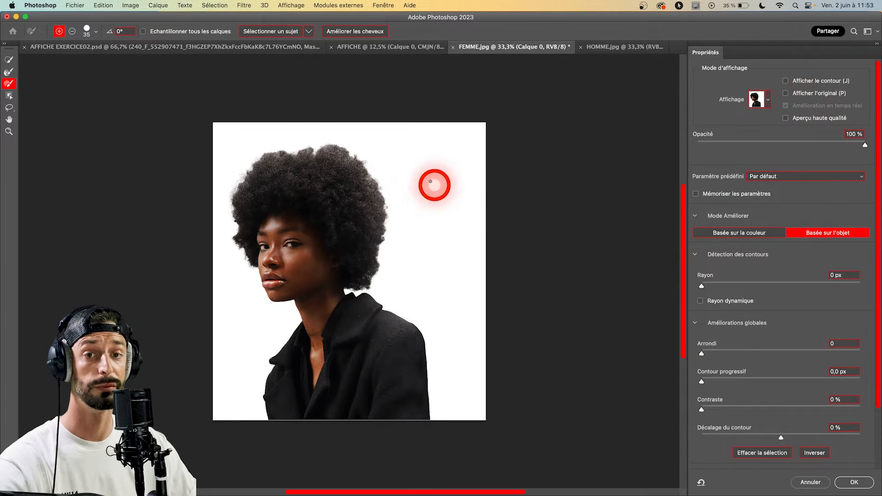
Compare the cutout's hair edges with the original photo by lowering the view opacity to 0 % and restoring it to 100 %.
left_click_drag(860, 143, 666, 141)
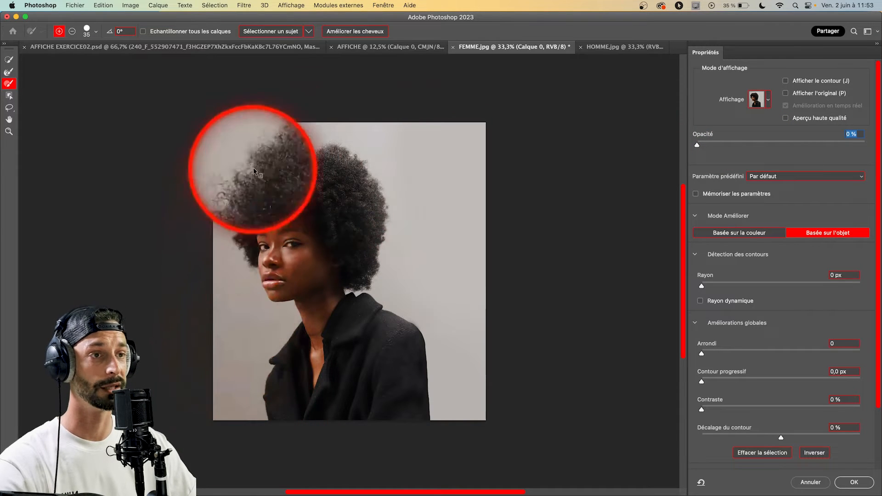
left_click_drag(698, 145, 872, 146)
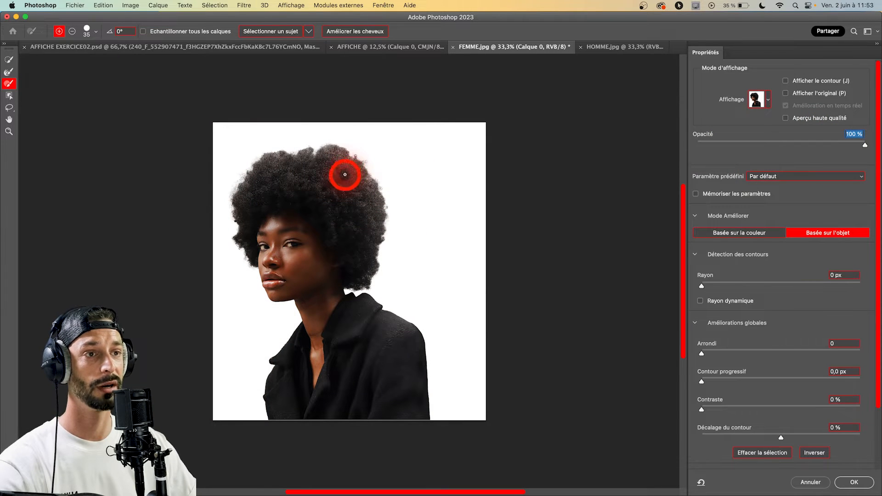
mouse_move(292, 163)
left_mouse_down()
mouse_move(311, 131)
mouse_move(323, 144)
mouse_move(354, 148)
mouse_move(368, 113)
mouse_move(363, 226)
mouse_move(375, 266)
left_mouse_up()
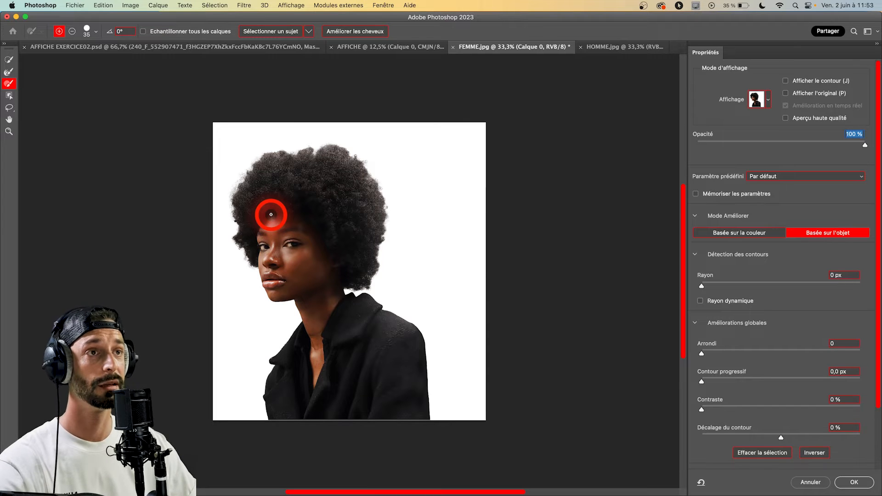
Refine the woman's selection with Améliorer les cheveux and go over the outline of her hair.
left_click(346, 32)
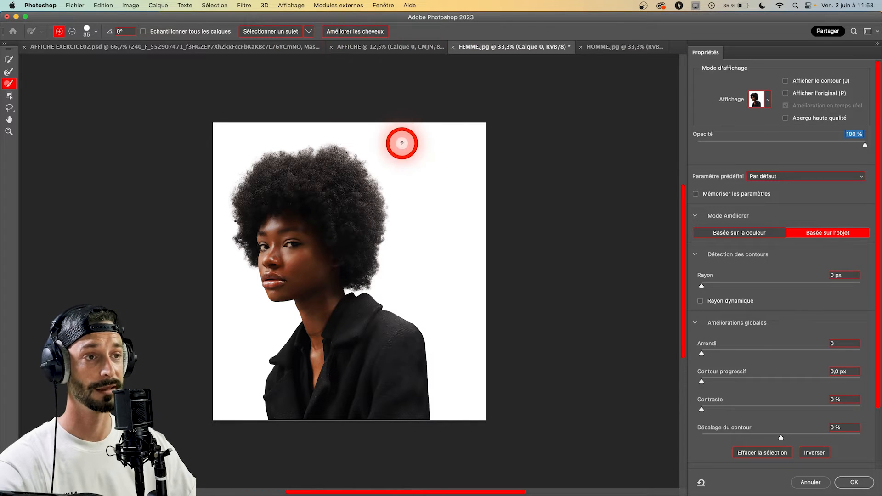
mouse_move(395, 143)
left_mouse_down()
mouse_move(357, 162)
mouse_move(334, 141)
mouse_move(271, 158)
left_mouse_up()
mouse_move(249, 169)
left_mouse_down()
mouse_move(231, 228)
mouse_move(245, 252)
left_mouse_up()
mouse_move(406, 274)
left_mouse_down()
mouse_move(387, 189)
mouse_move(356, 280)
left_mouse_up()
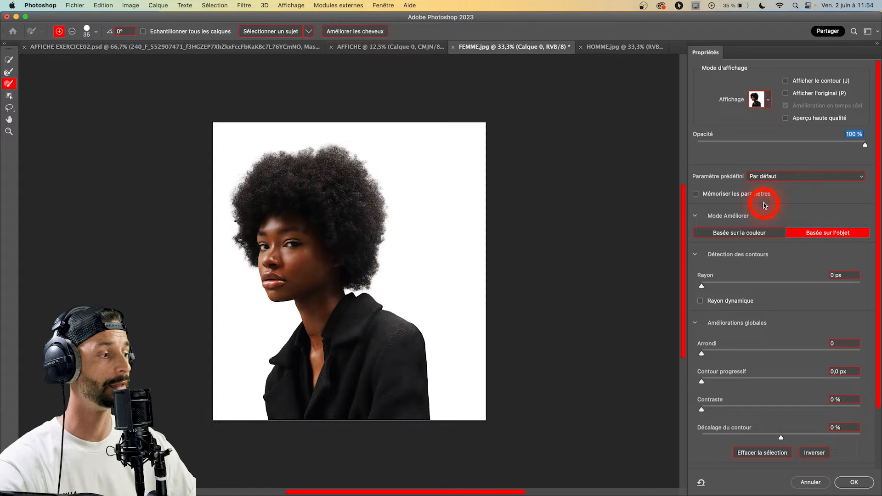
Output the woman's refined selection to Nouveau calque avec masque de fusion and apply it.
scroll(765, 205, "down", 3)
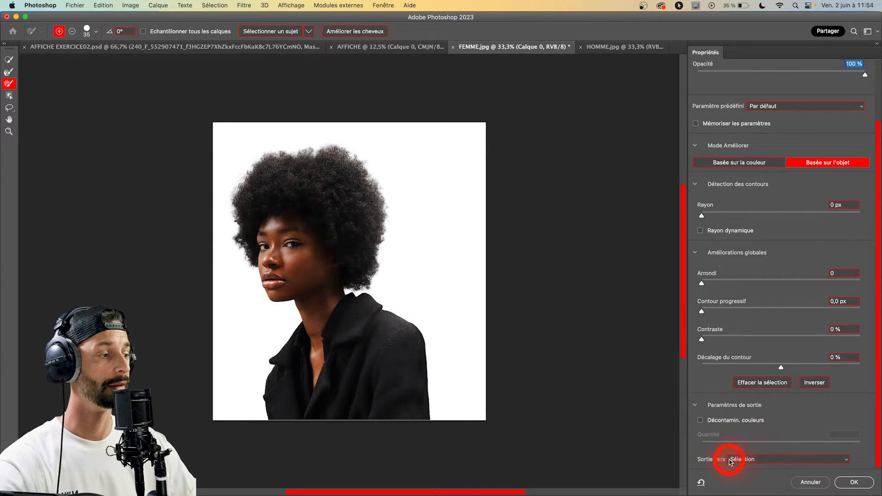
left_click(787, 458)
scroll(788, 459, "down", 2)
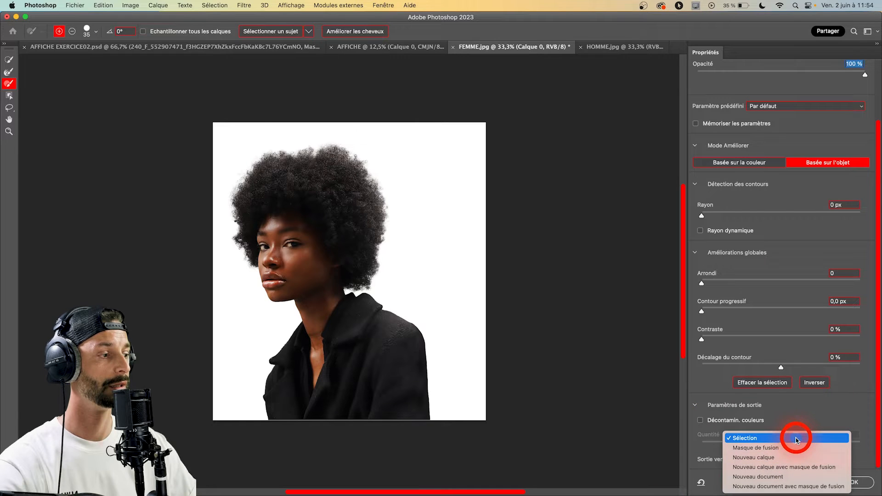
left_click(832, 470)
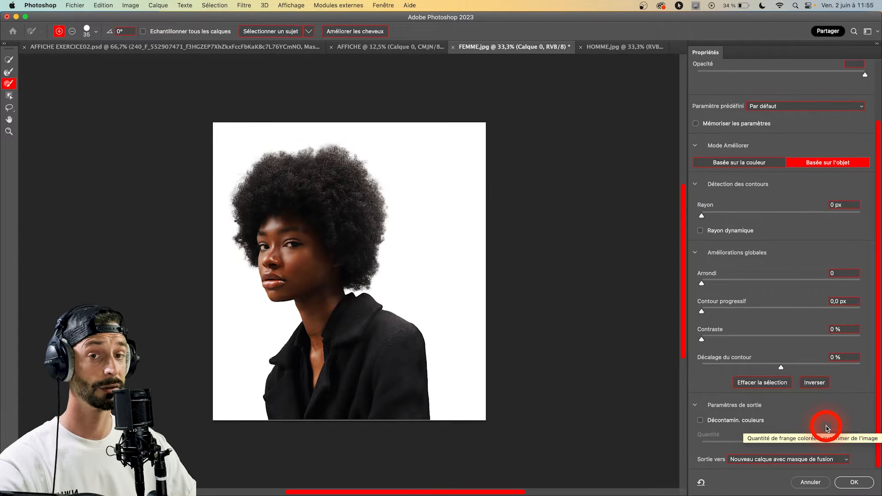
left_click(854, 483)
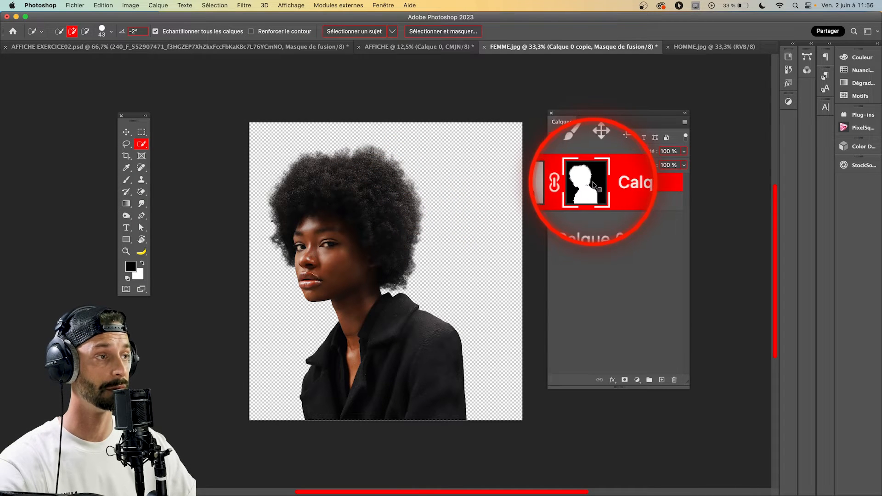
Rename the woman's masked layer to FEMME.
left_click(592, 183)
left_click(633, 184)
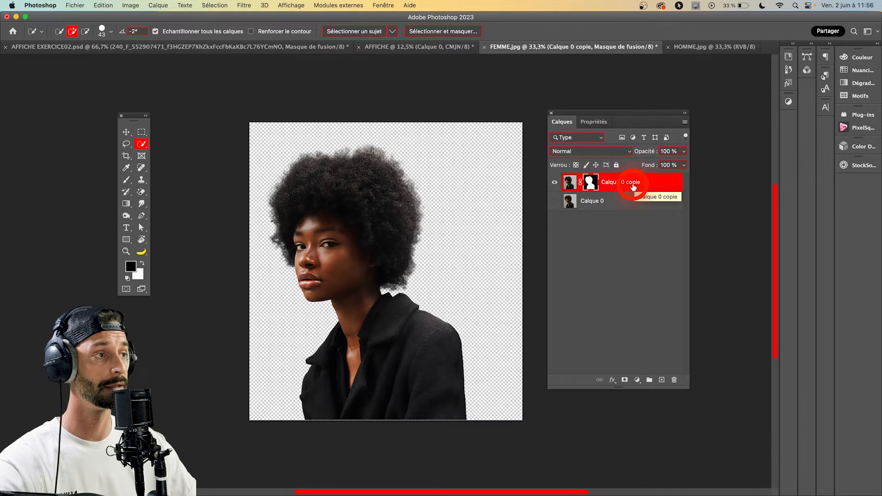
double_click(620, 183)
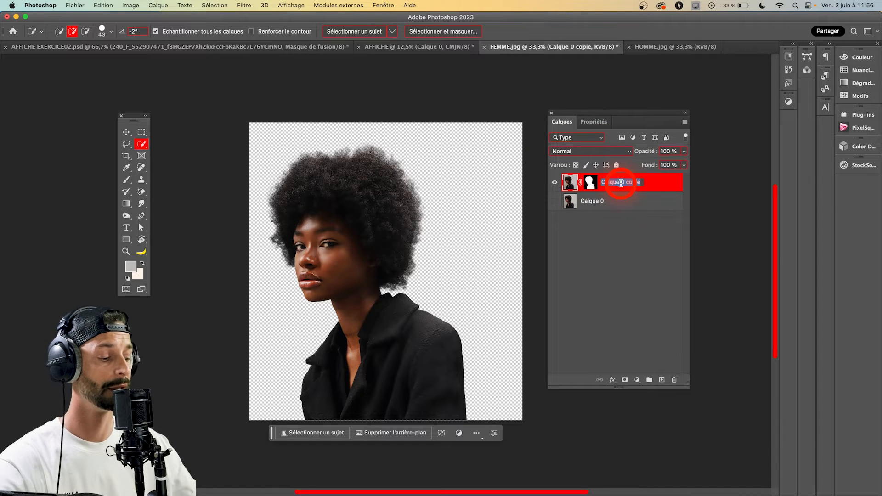
type("FEMME")
left_click(620, 230)
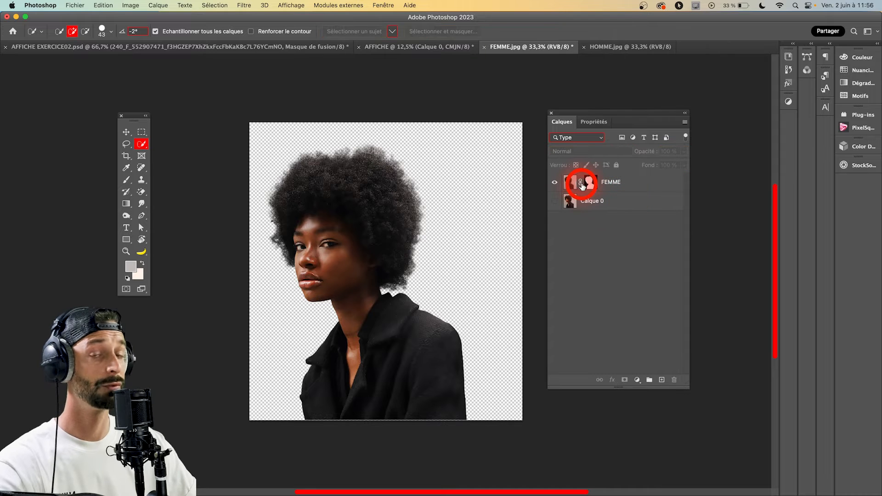
Copy the FEMME layer with its mask into the AFFICHE document, near the middle of the poster.
left_click(629, 183)
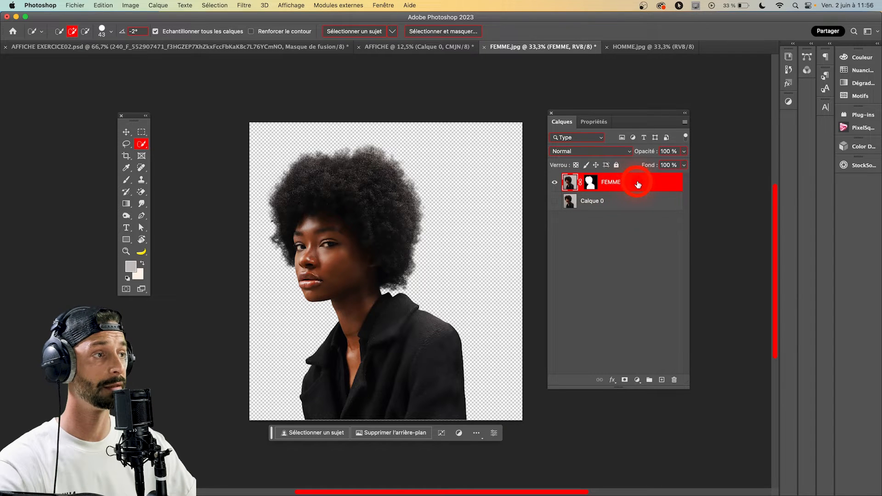
left_click_drag(639, 184, 386, 299)
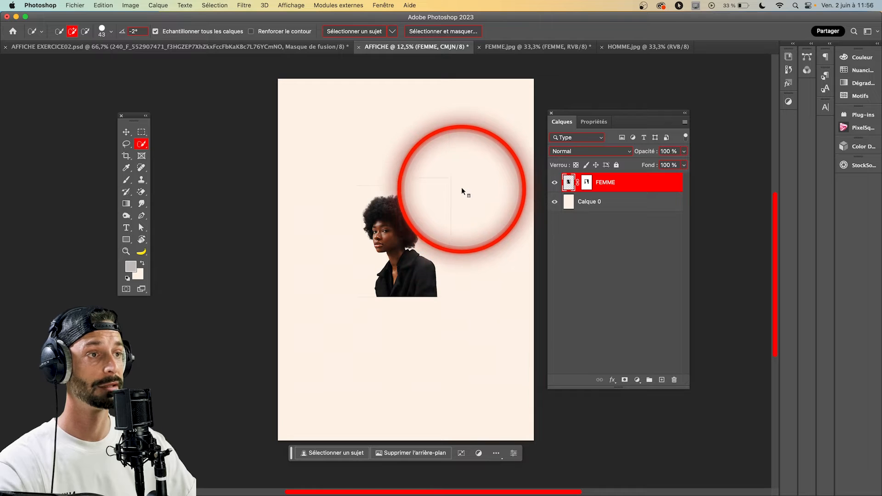
left_click(352, 189)
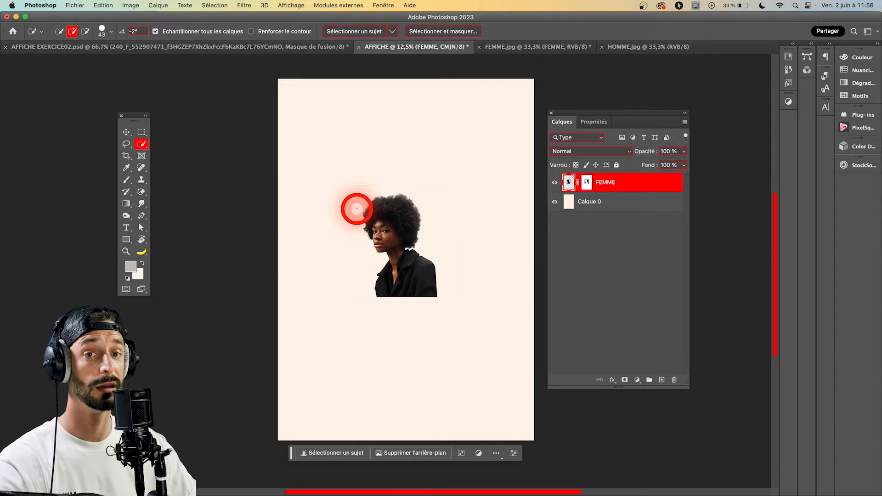
Paint black with the Brush on the FEMME layer mask to hide the thin leftover edge lines around the woman.
left_click(587, 182)
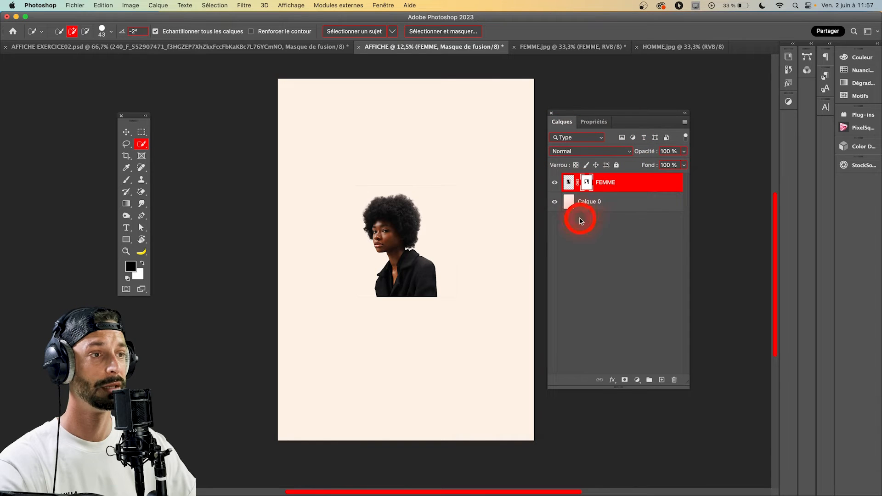
left_click(126, 179)
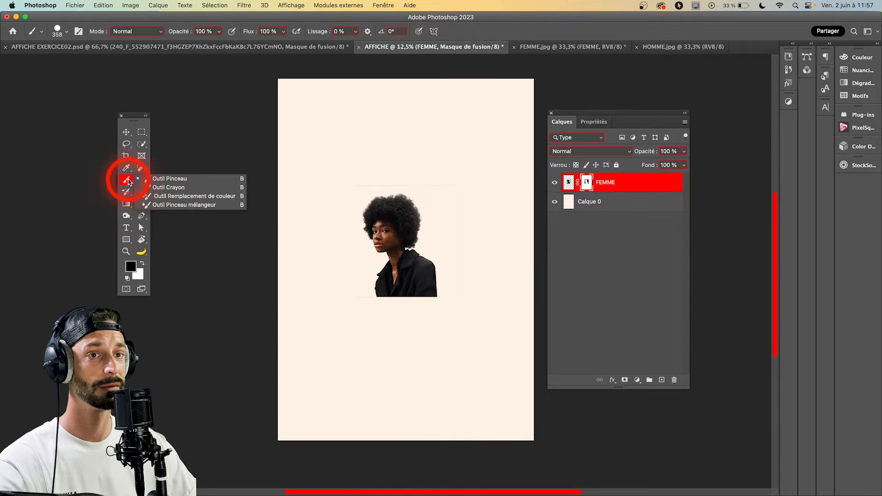
mouse_move(162, 211)
left_mouse_down()
mouse_move(200, 259)
mouse_move(352, 299)
mouse_move(476, 307)
mouse_move(444, 298)
left_mouse_up()
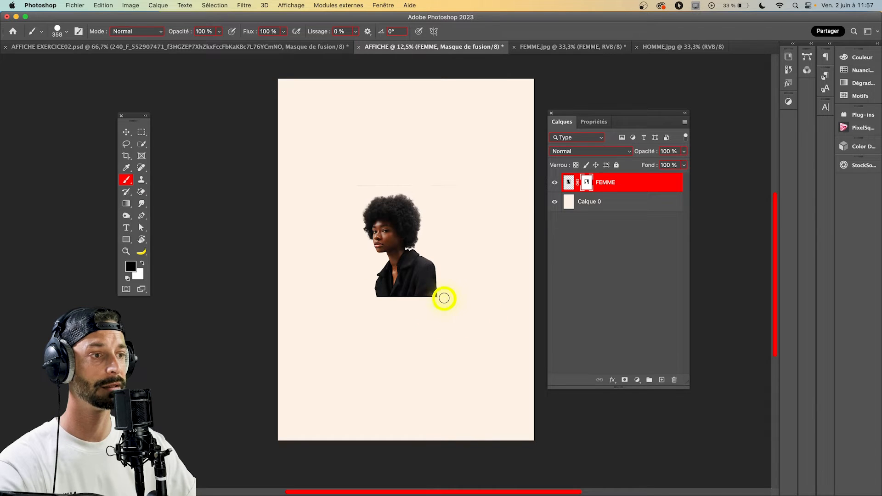
left_click(454, 180)
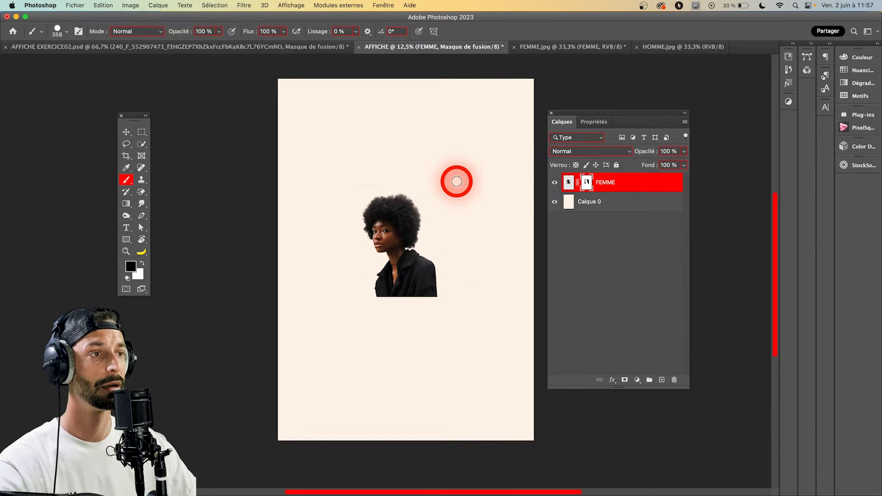
left_click_drag(331, 193, 331, 193)
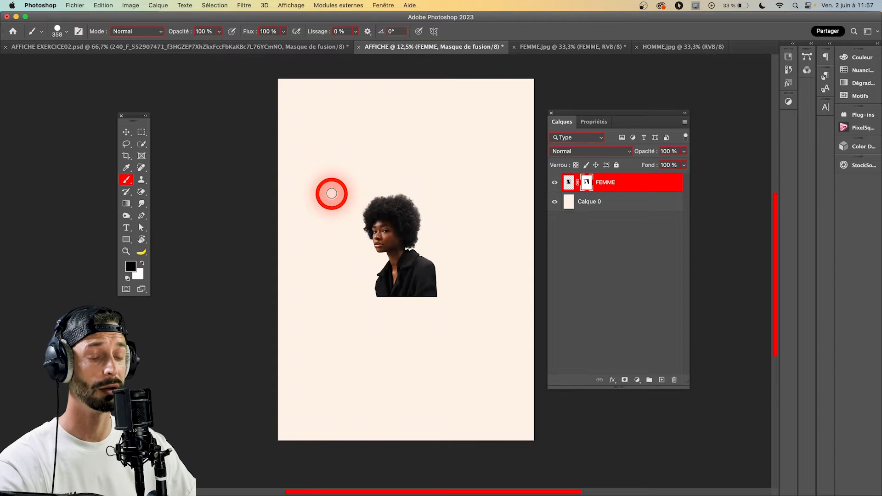
Scale the FEMME layer to 291,19 % with a free transform and position the woman large across the poster.
key("ctrl+t")
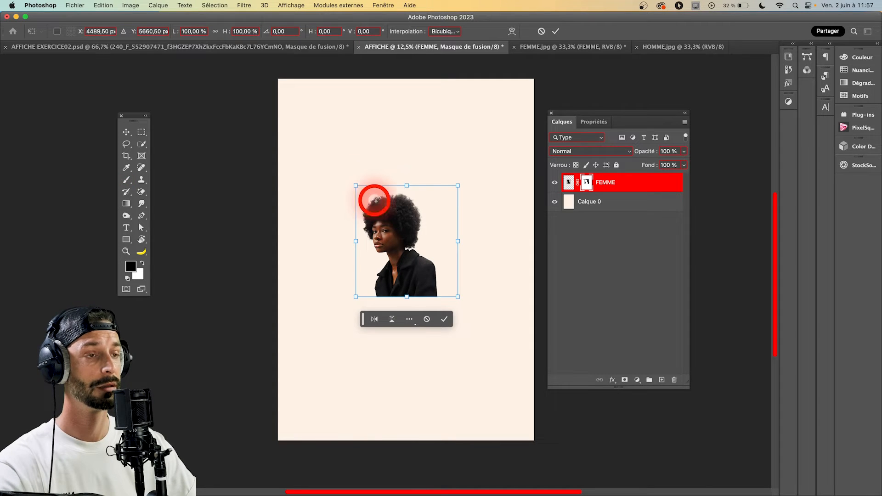
left_click_drag(461, 186, 569, 76)
left_click_drag(440, 190, 391, 299)
left_click_drag(410, 181, 391, 210)
left_click_drag(427, 97, 427, 80)
left_click_drag(399, 210, 399, 216)
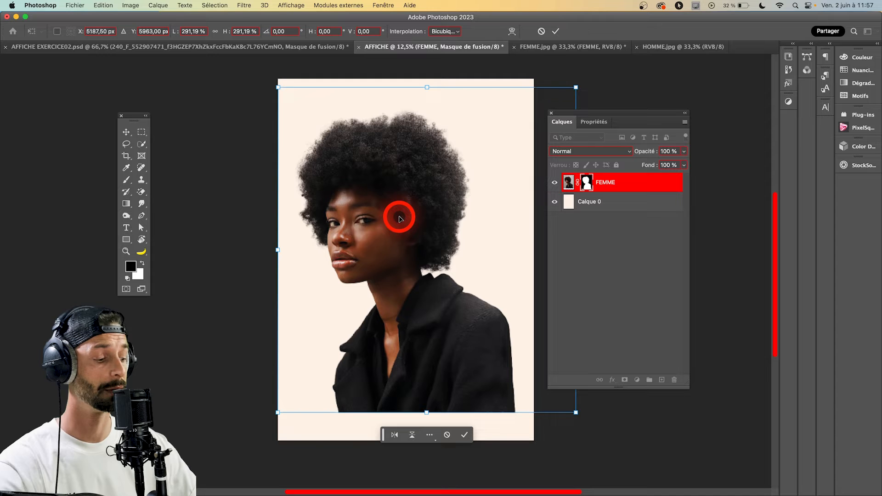
key("Return")
key("b")
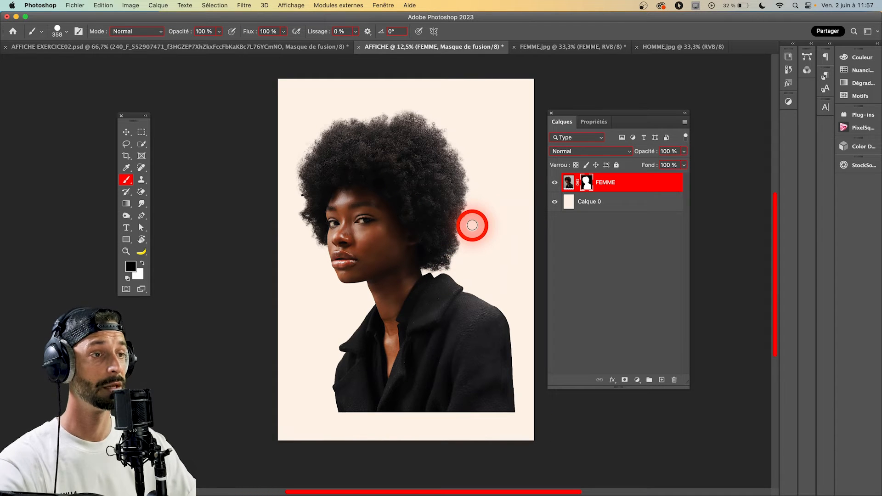
Close FEMME.jpg without saving its changes.
left_click(547, 48)
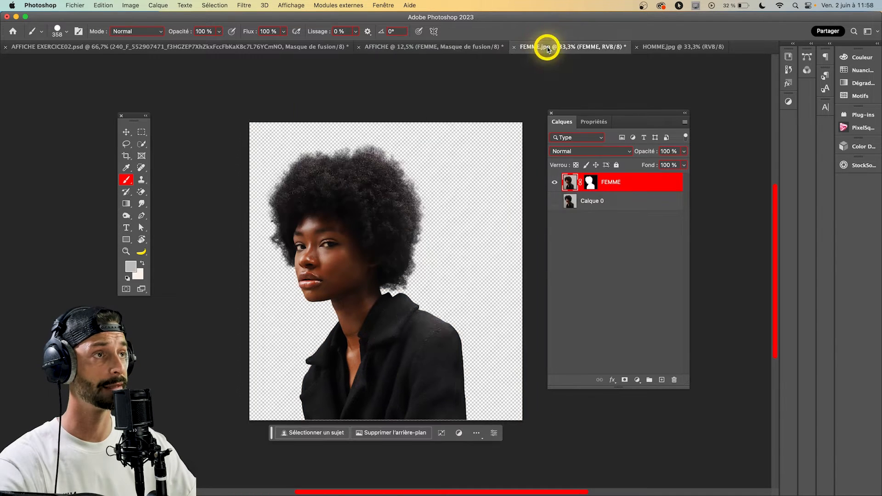
left_click(514, 49)
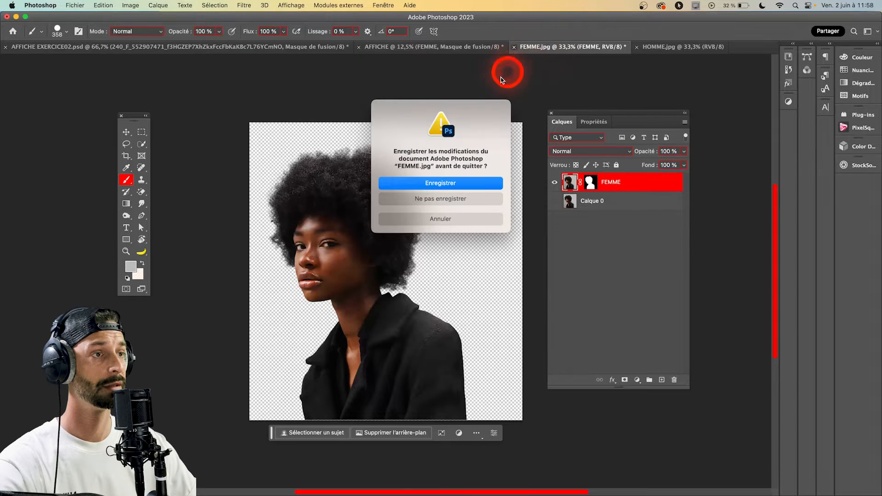
left_click(442, 201)
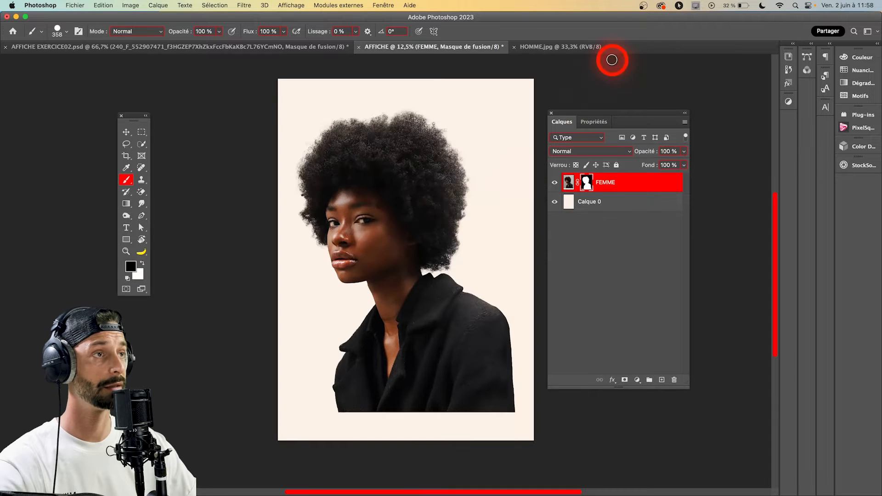
In HOMME.jpg, unlock the background layer and select the man using the Quick Selection tool's automatic subject selection.
left_click(538, 46)
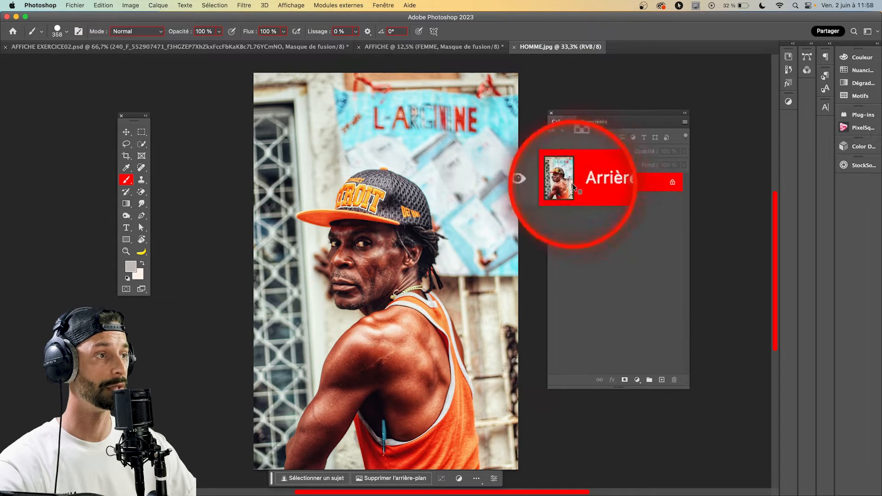
left_click(672, 183)
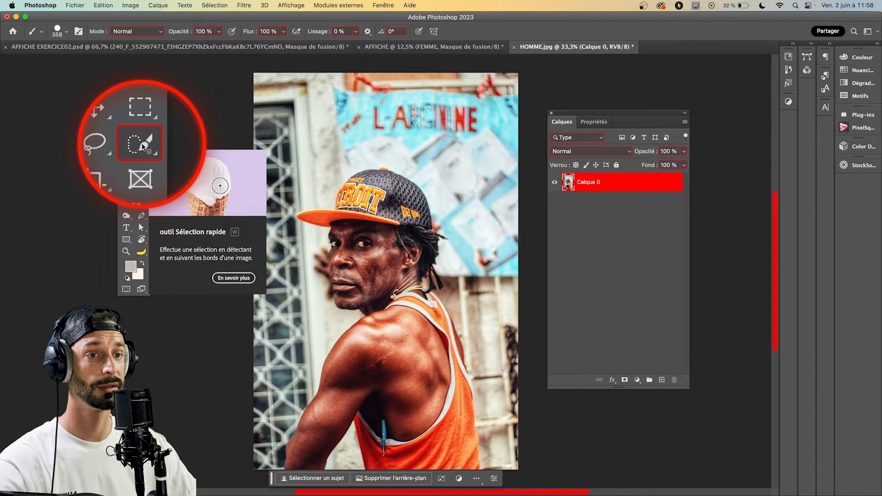
left_click(142, 143)
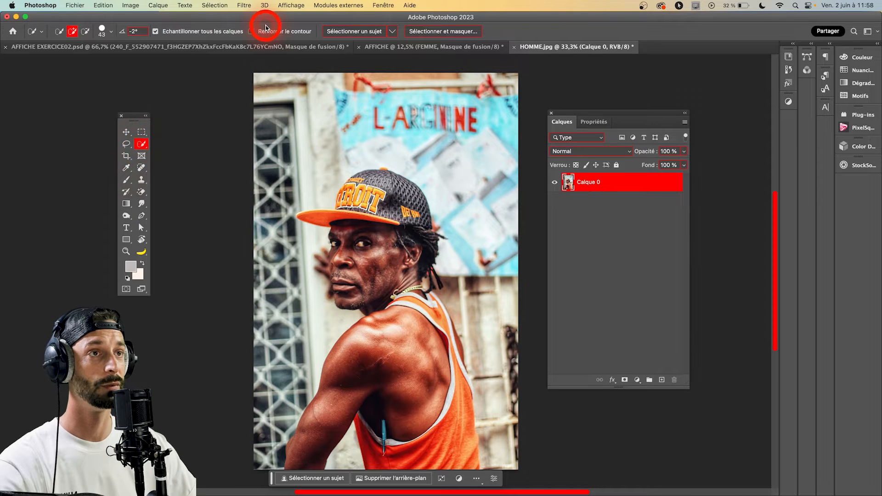
left_click(358, 32)
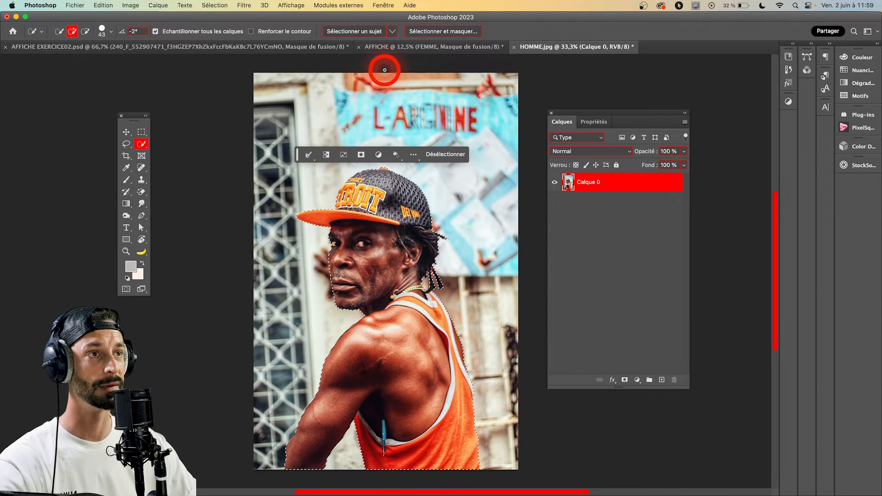
Use Sélectionner et masquer to output the man's selection as Nouveau calque avec masque de fusion.
left_click(433, 33)
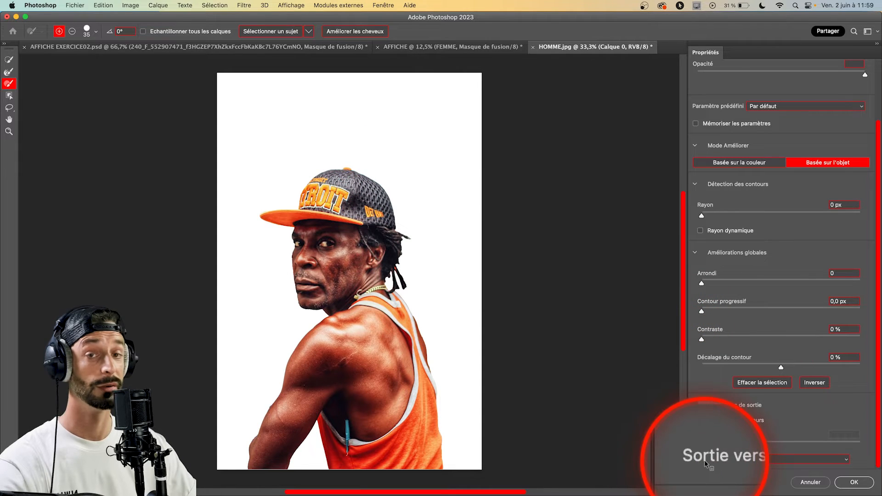
left_click(775, 461)
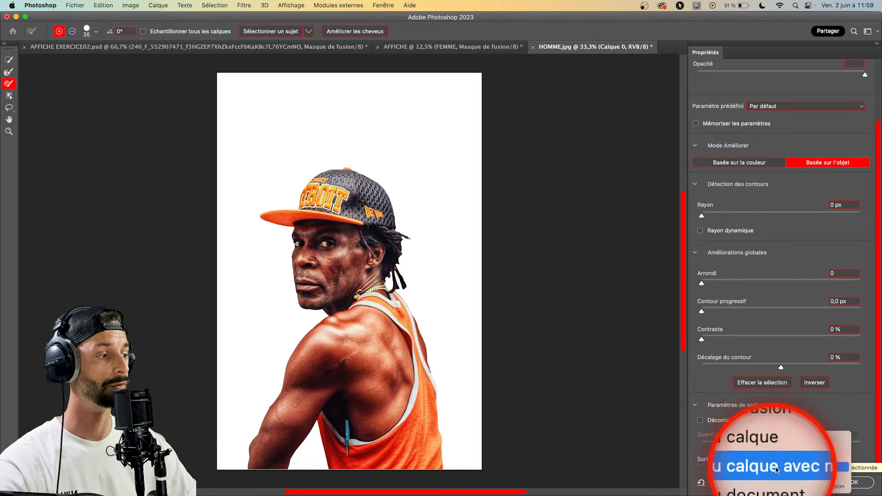
left_click(811, 467)
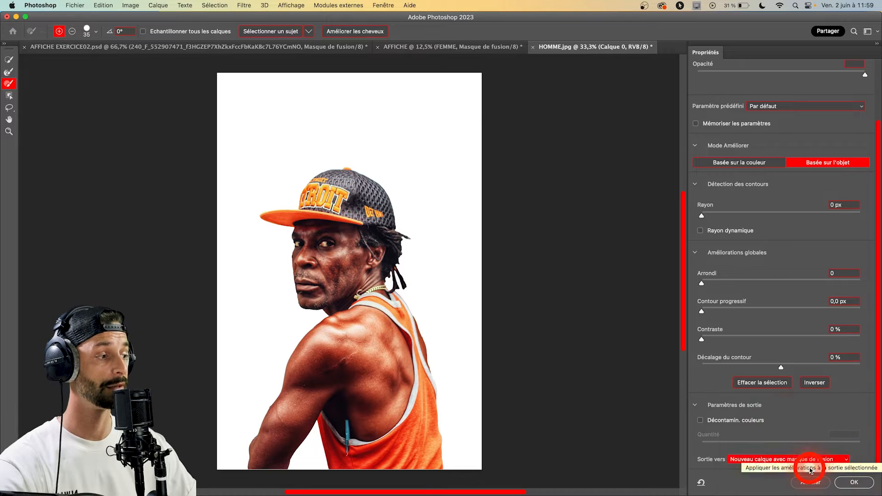
left_click(851, 486)
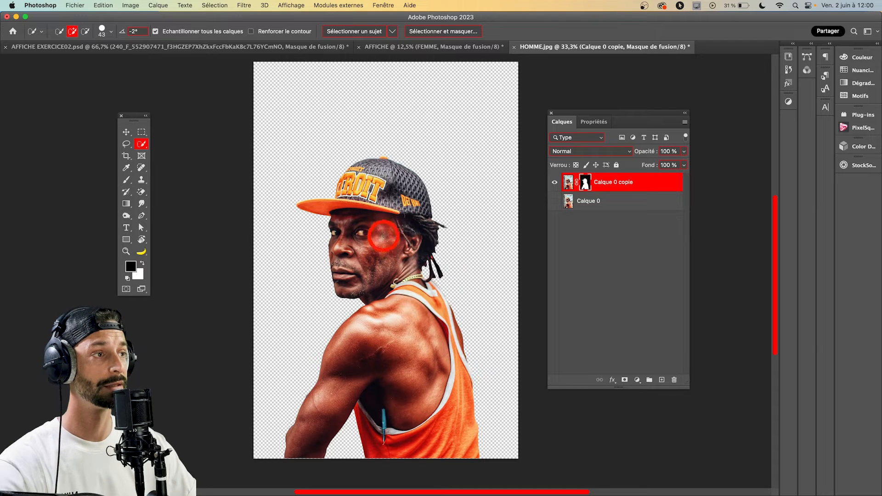
Rename the man's masked layer to HOMME and copy it into the AFFICHE document above the FEMME layer.
double_click(606, 183)
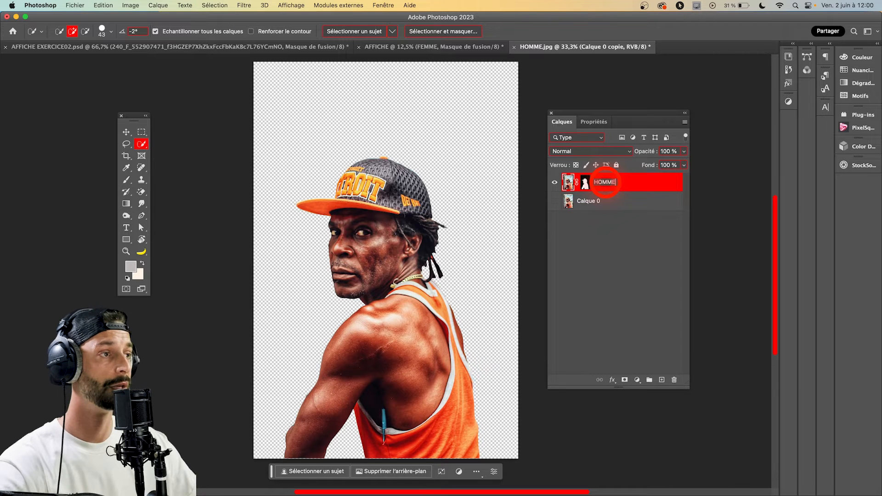
type("HOMME")
left_click(608, 228)
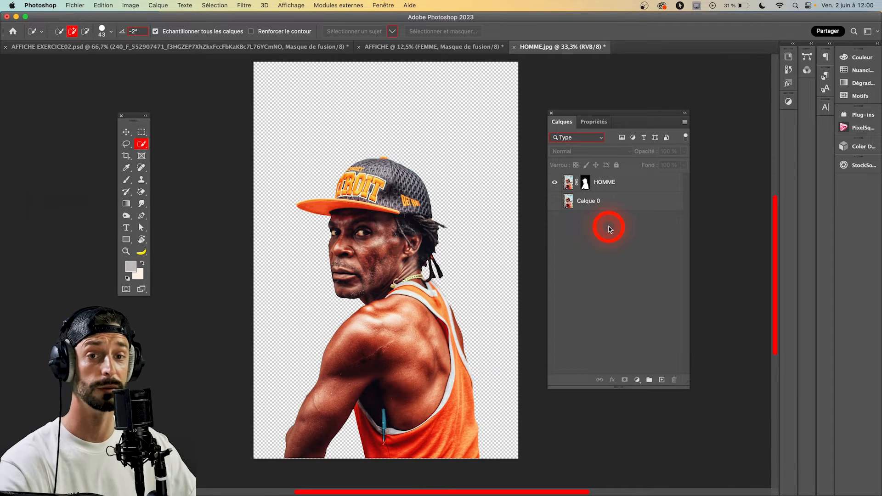
left_click(626, 184)
left_click_drag(635, 184, 413, 327)
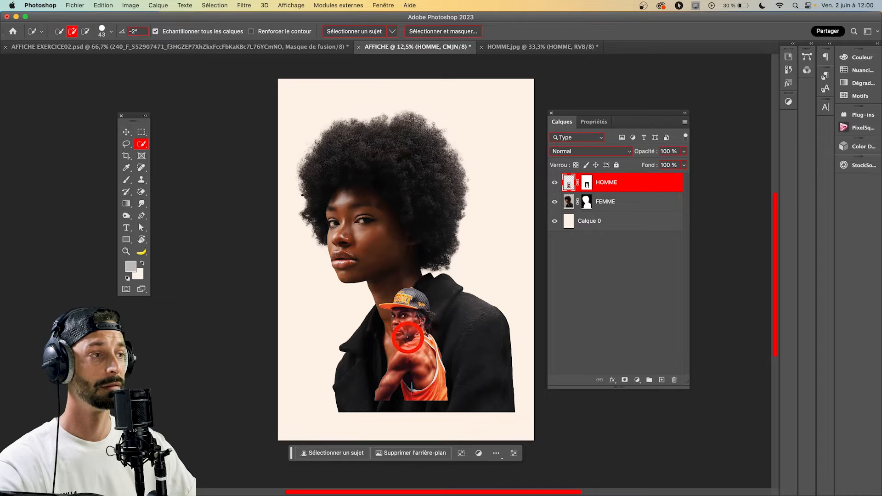
Scale the HOMME layer to about 112% and place the man over the front of the woman's jacket, aligned with its bottom edge.
left_click(126, 131)
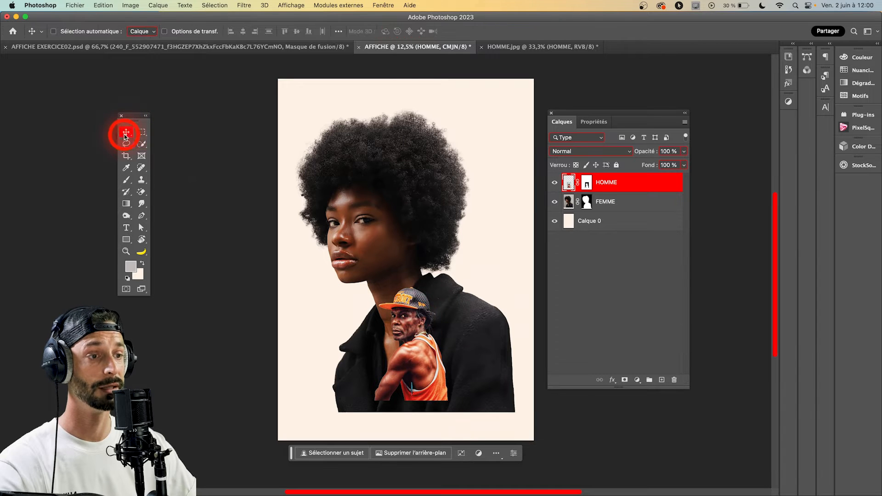
key("super+t")
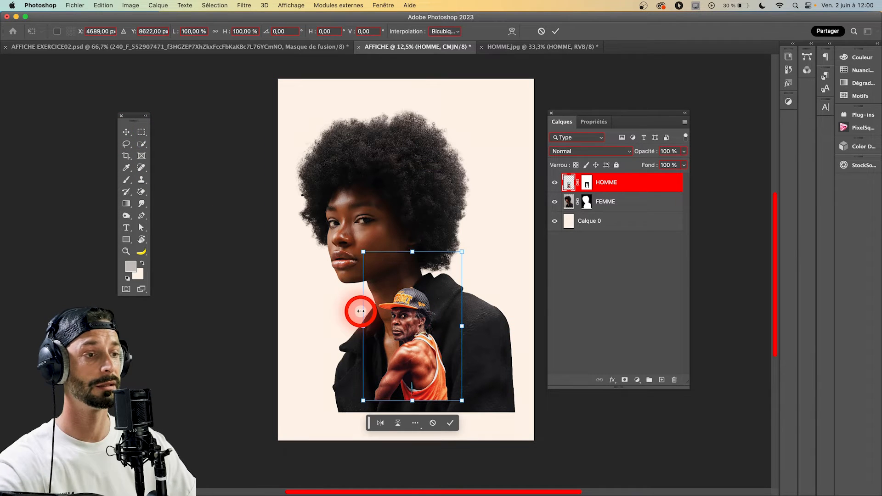
left_click_drag(461, 252, 495, 201)
left_click_drag(431, 306, 387, 318)
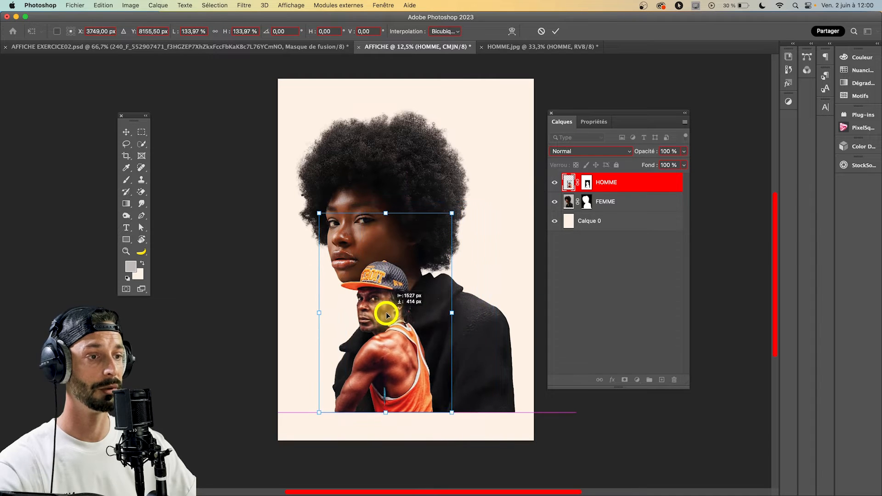
left_click_drag(452, 213, 430, 245)
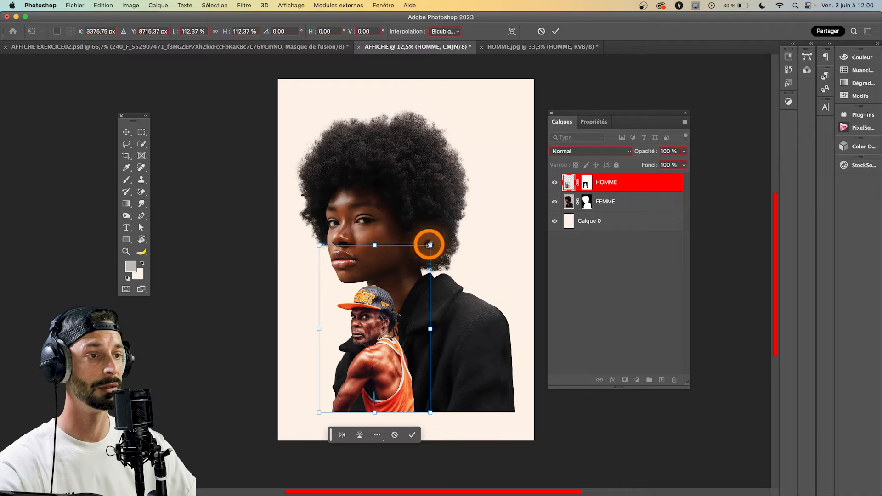
key("Return")
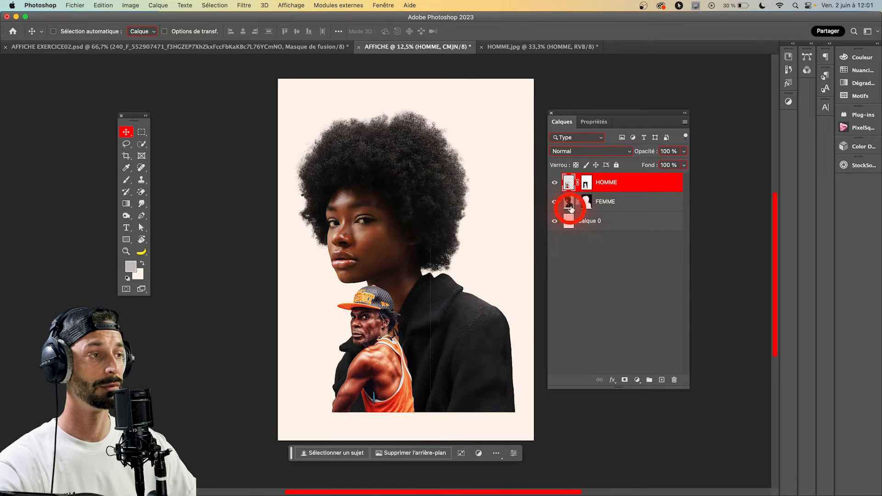
Paint black with the Brush on the HOMME layer mask to erase the thin vertical line and the stray residue beside the man.
left_click(587, 183)
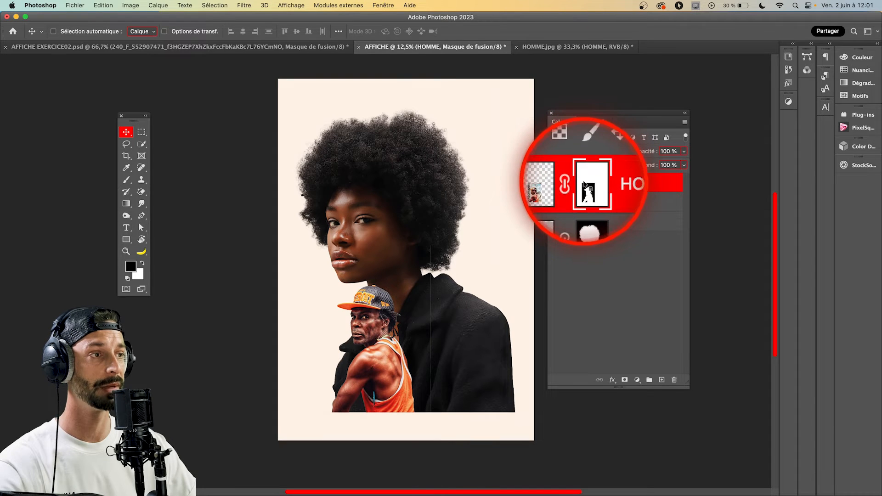
left_click(127, 179)
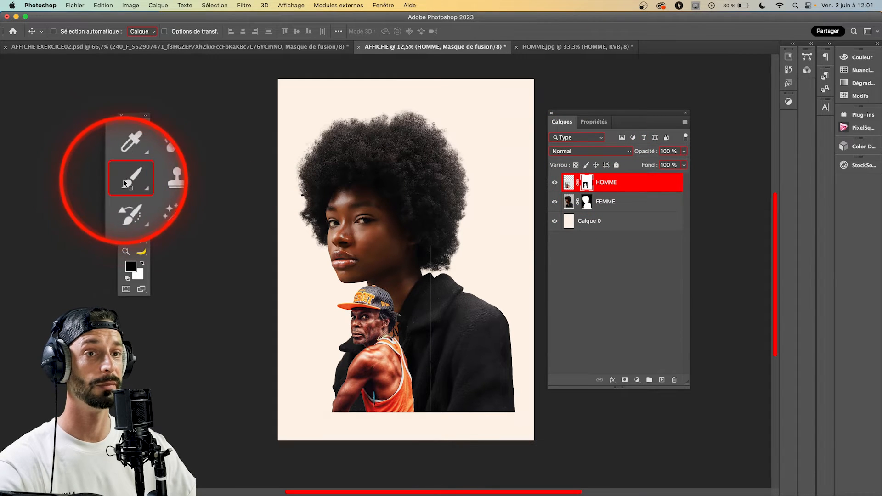
left_click(124, 182)
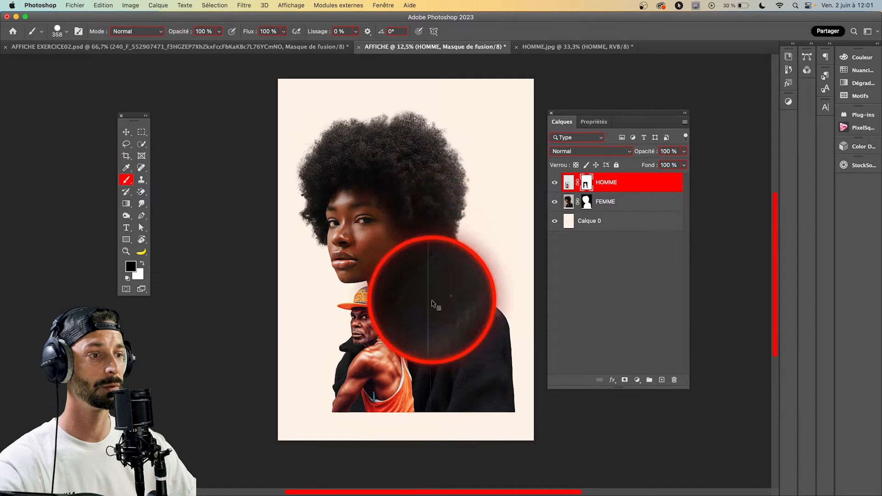
left_click_drag(429, 421, 432, 241)
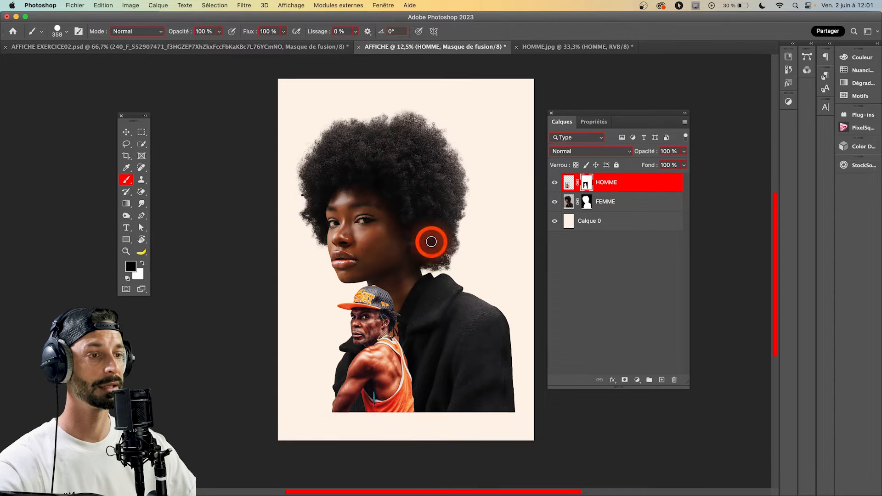
left_click(321, 410)
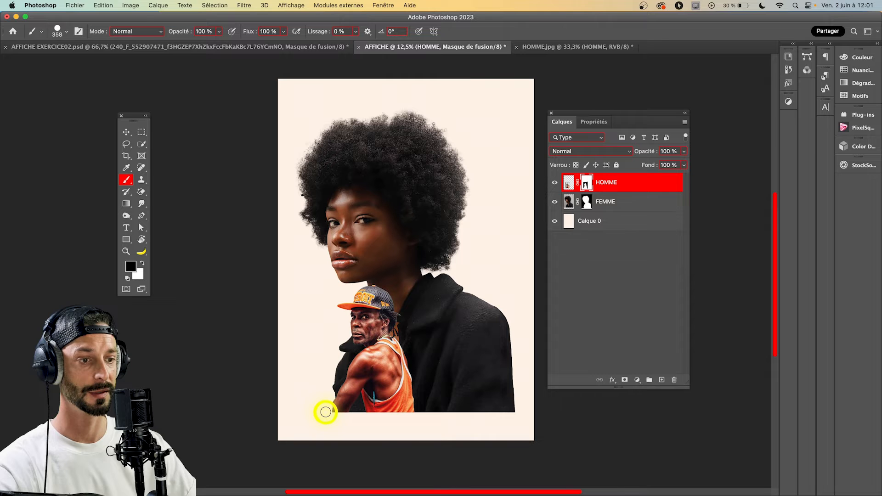
left_click_drag(326, 413, 327, 424)
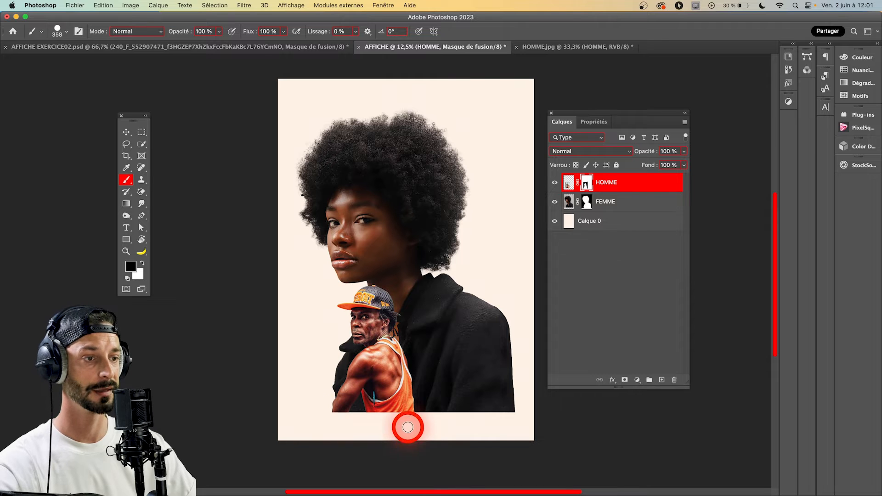
left_click(125, 132)
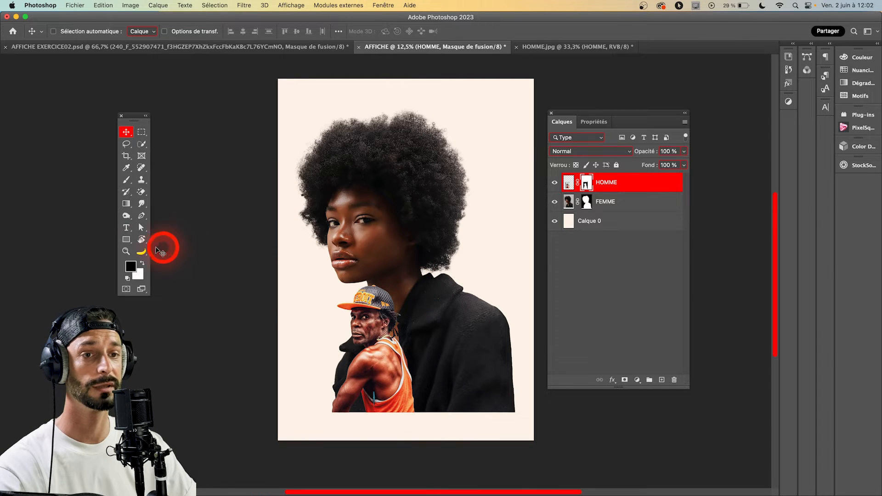
Draw a thin vertical rectangle about 36 px wide and 10810 px high across the woman's face and the man.
left_click(127, 240)
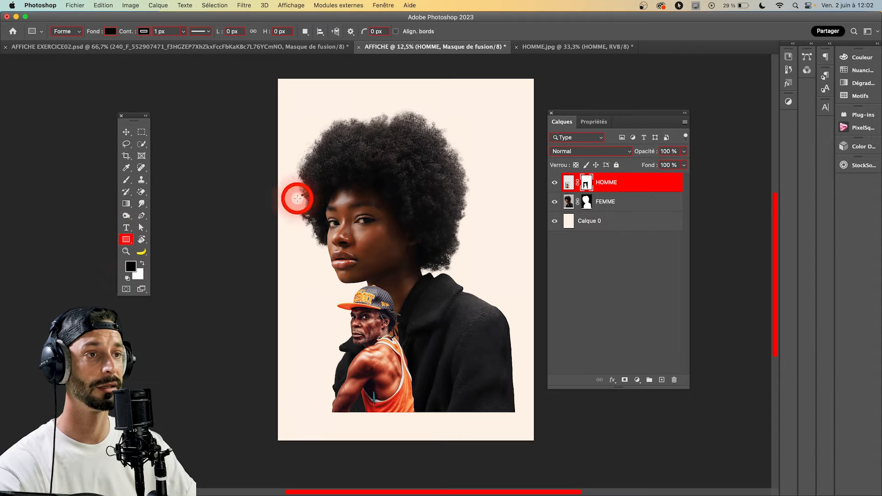
left_click_drag(346, 112, 348, 420)
key("v")
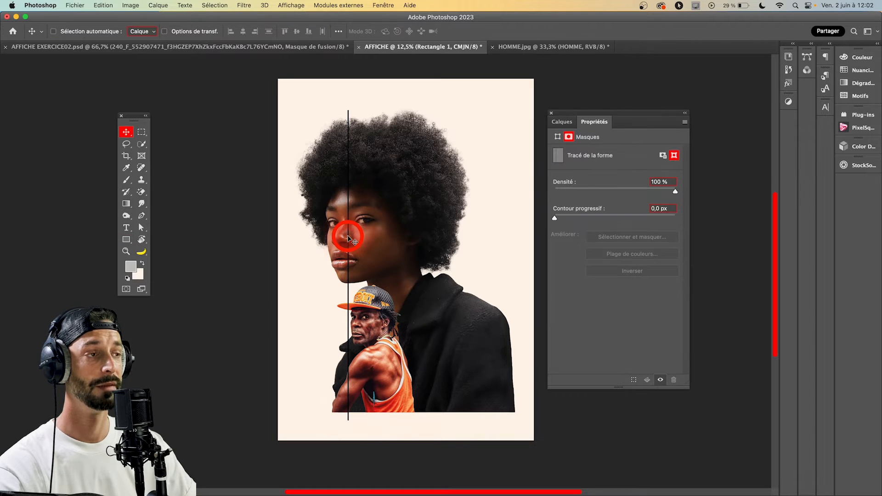
left_click(562, 122)
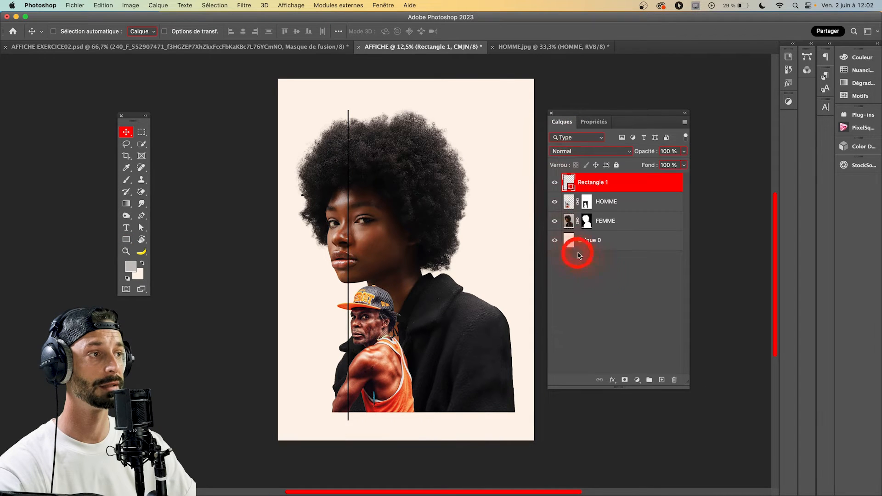
left_click(574, 249)
left_click(616, 183)
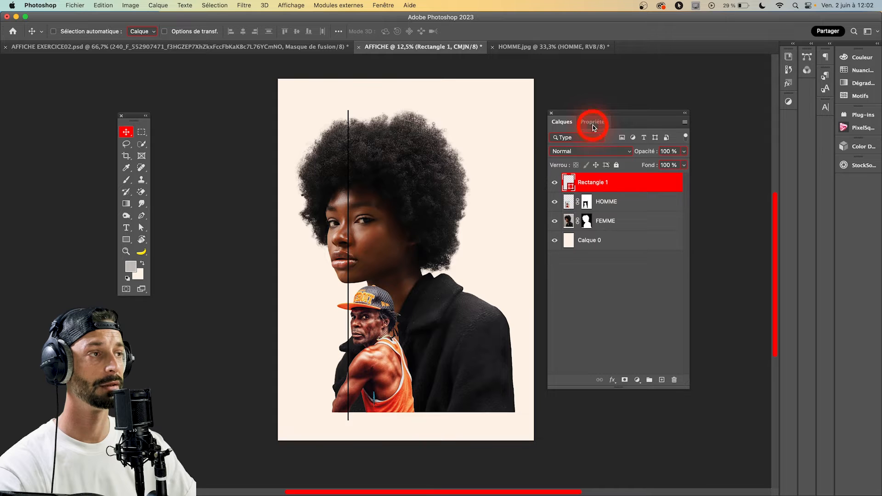
Set the rectangle's width to 60 px in its shape properties.
left_click(592, 123)
left_click_drag(811, 87, 815, 89)
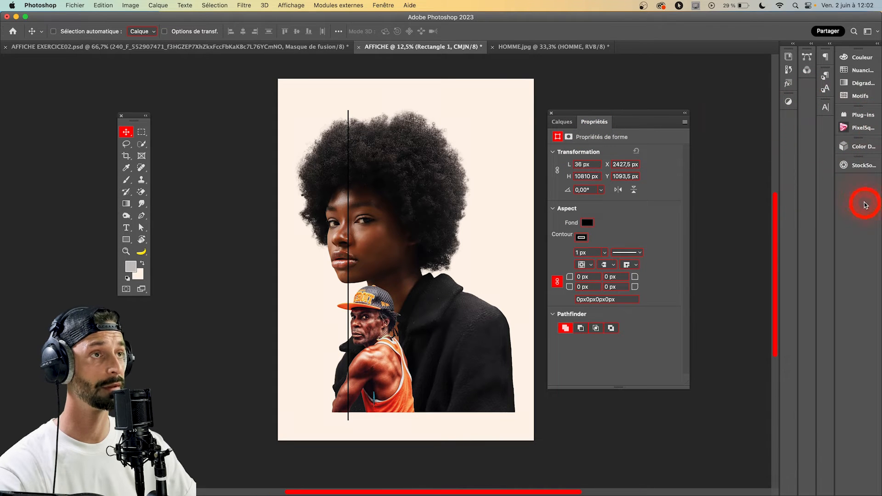
left_click(387, 5)
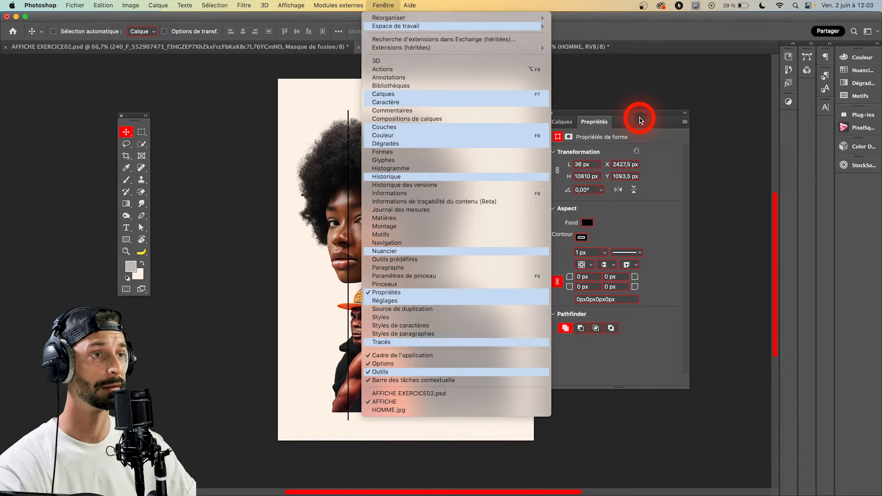
left_click(627, 99)
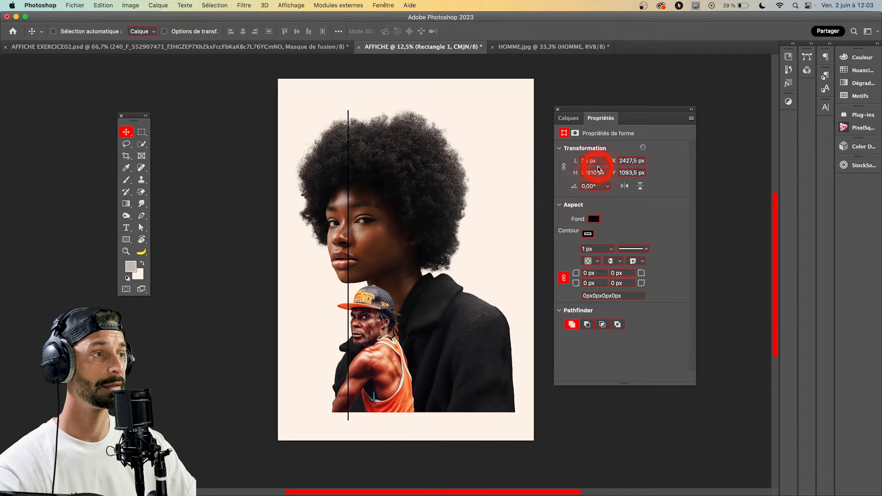
left_click_drag(599, 162, 574, 163)
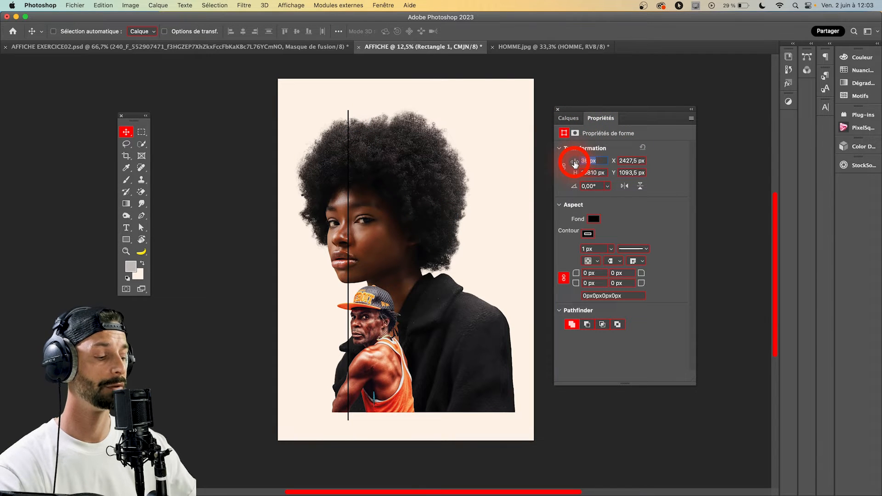
type("60")
key("Return")
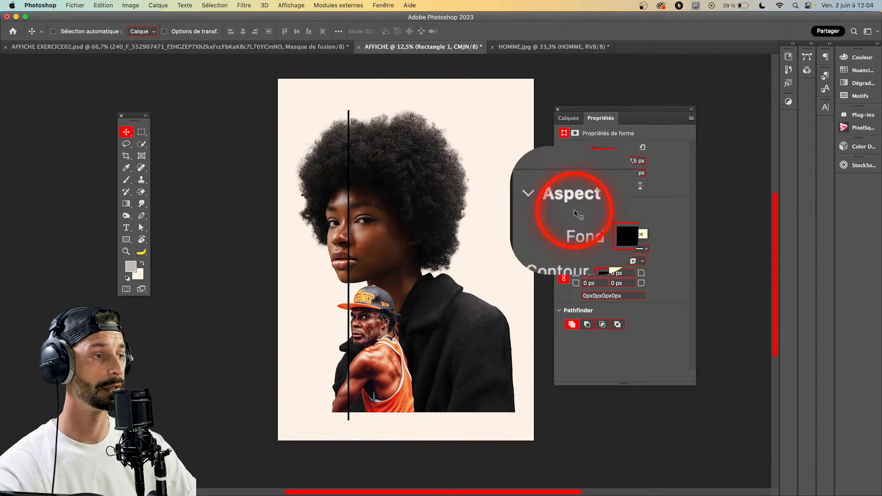
Fill the vertical rectangle with the poster's cream background colour fef1e6, sampled from the canvas.
left_click(591, 219)
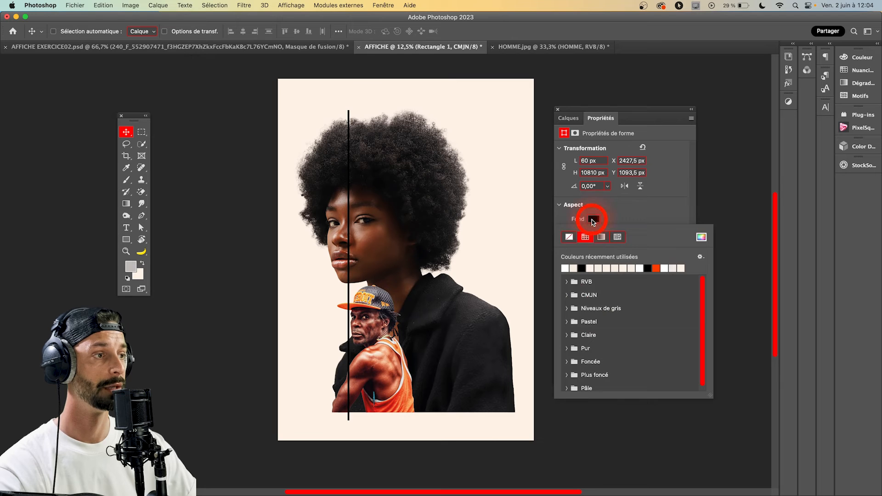
left_click(700, 238)
left_click_drag(477, 181, 505, 182)
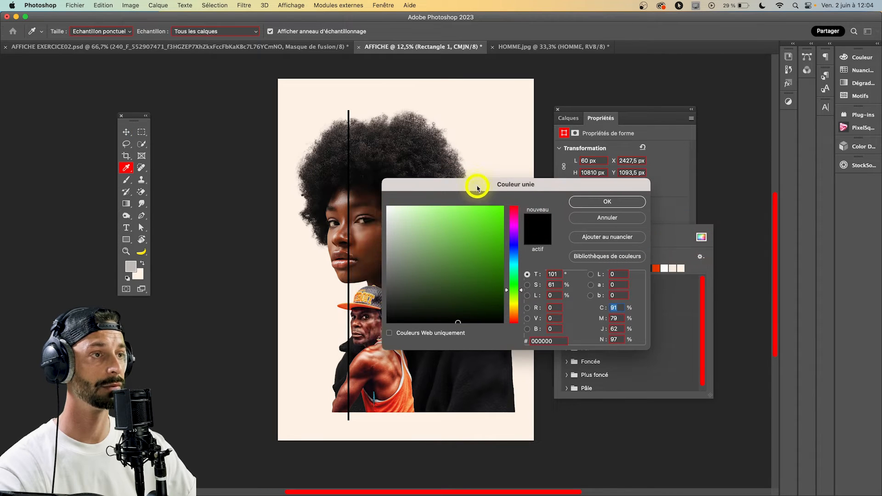
left_click(468, 112)
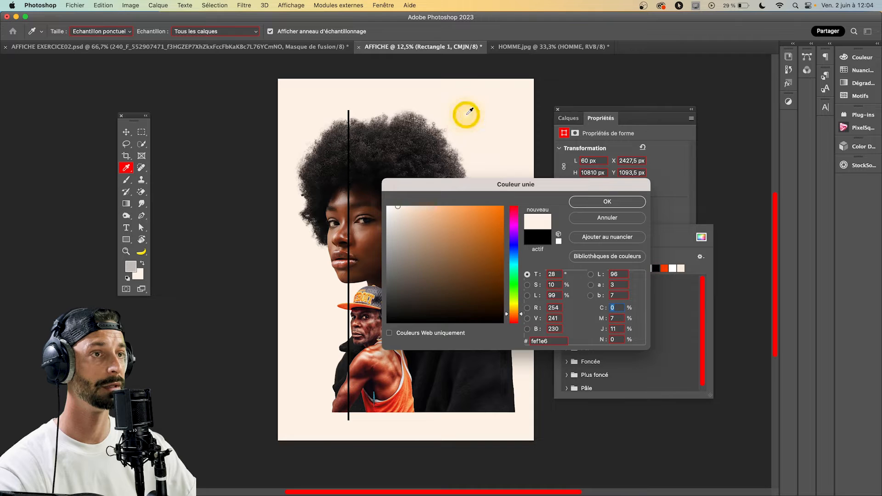
left_click(600, 200)
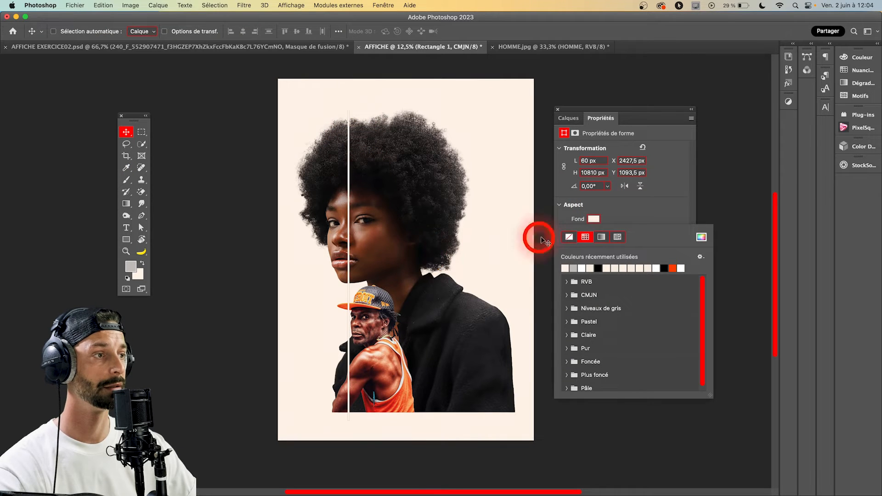
left_click(632, 214)
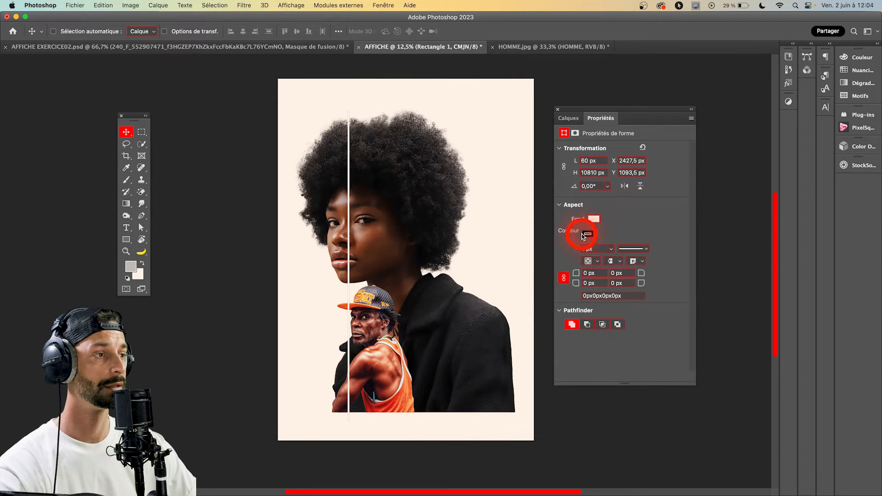
Remove the outline from the vertical rectangle by setting its Contour to no colour.
left_click(587, 235)
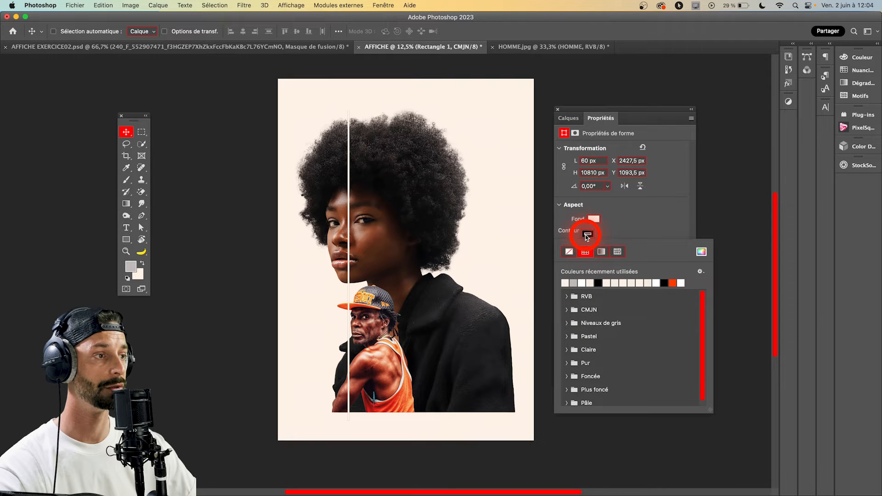
left_click(569, 252)
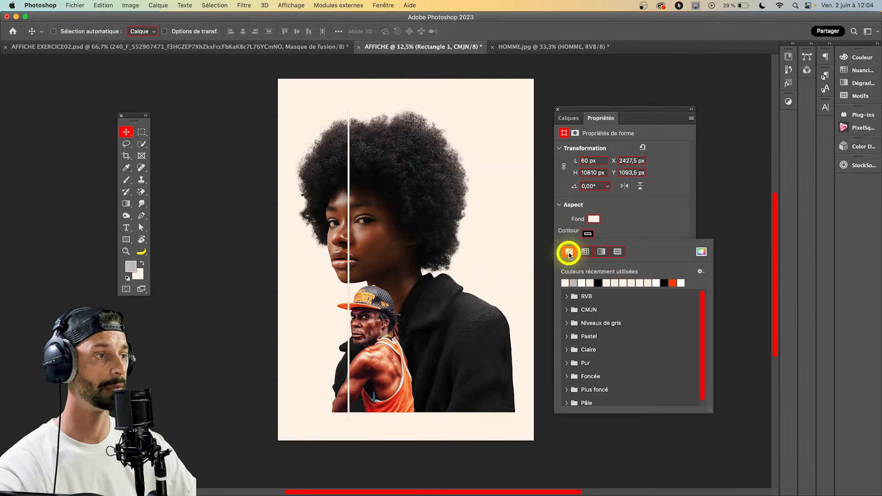
left_click(649, 223)
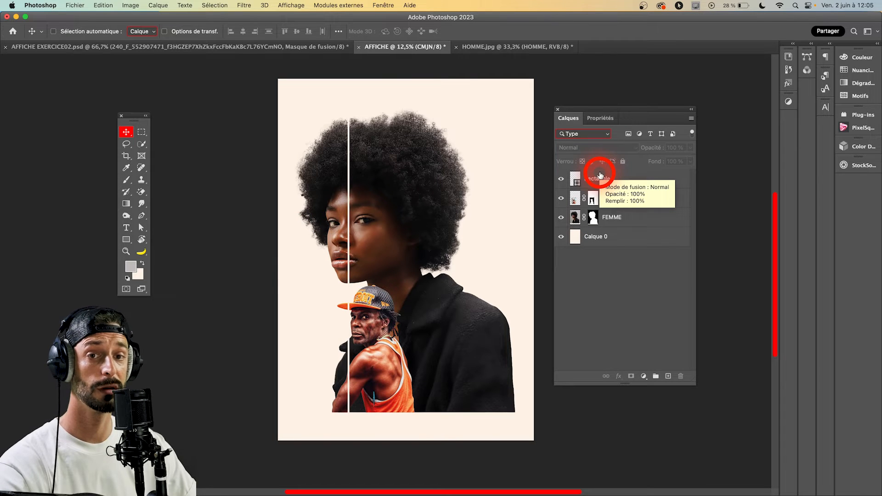
Rename the rectangle's layer to VERTICALE 01.
double_click(597, 178)
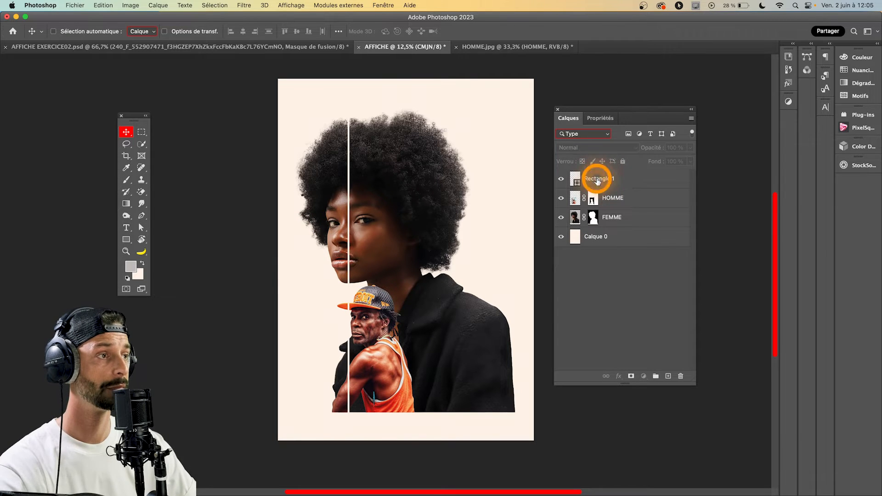
type("VERTICALE 1")
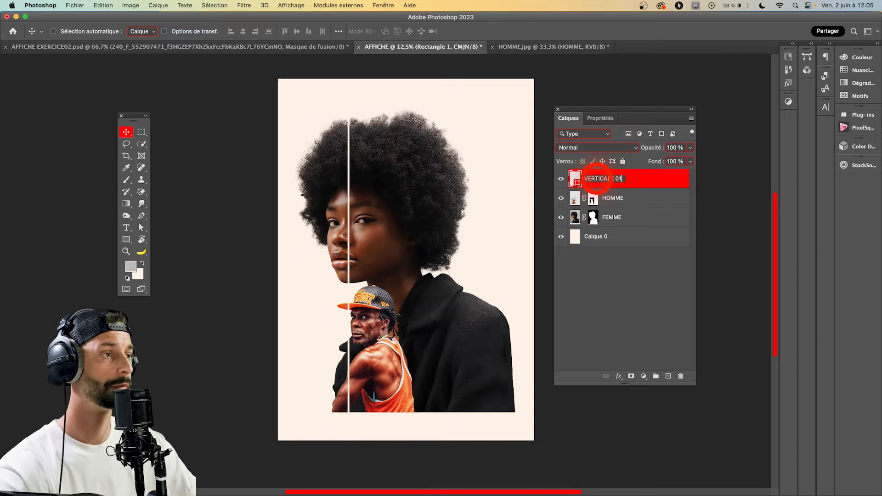
key("Return")
left_click(630, 179)
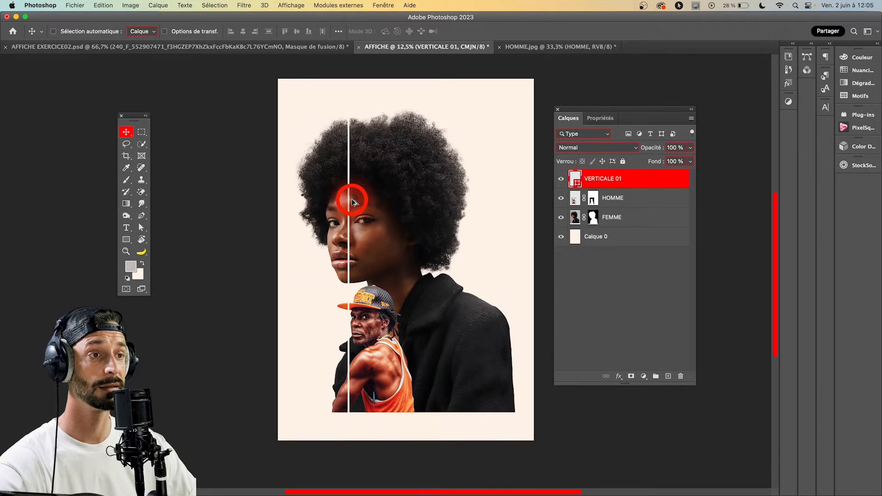
Duplicate the VERTICALE 01 line and place the copy parallel to it, just past the woman's eye on the right.
left_click_drag(351, 201, 380, 198)
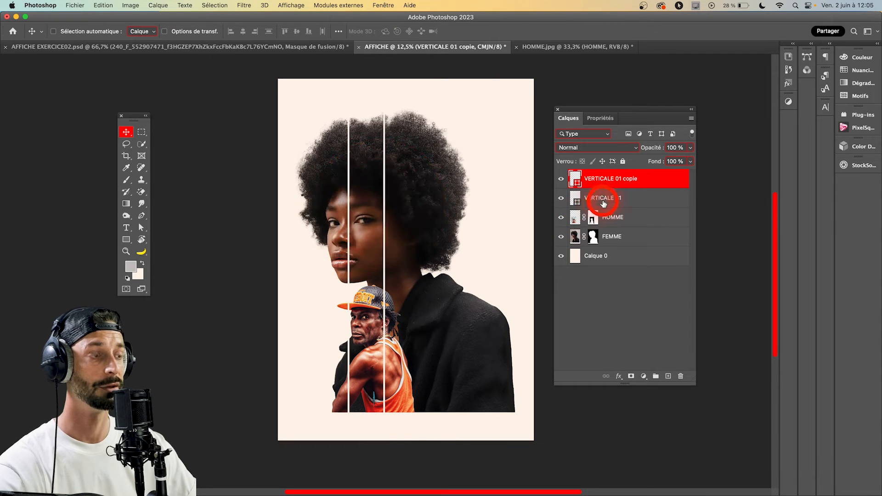
left_click(623, 198)
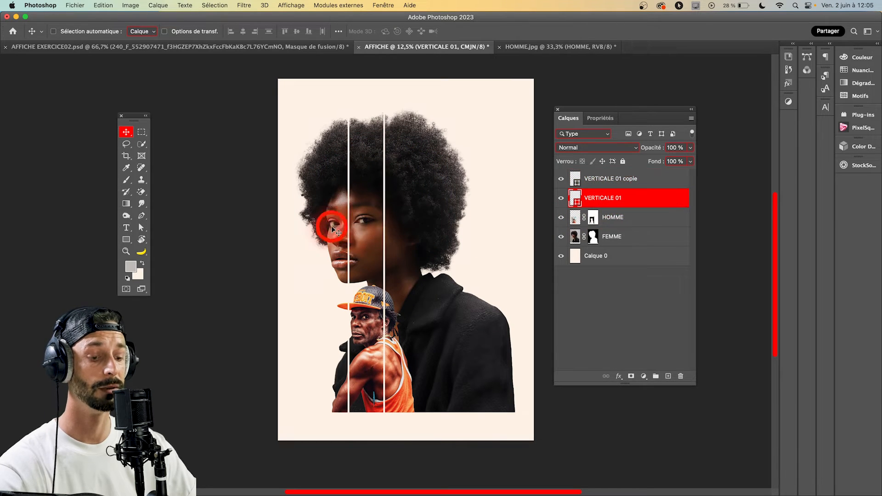
left_click_drag(346, 225, 347, 225)
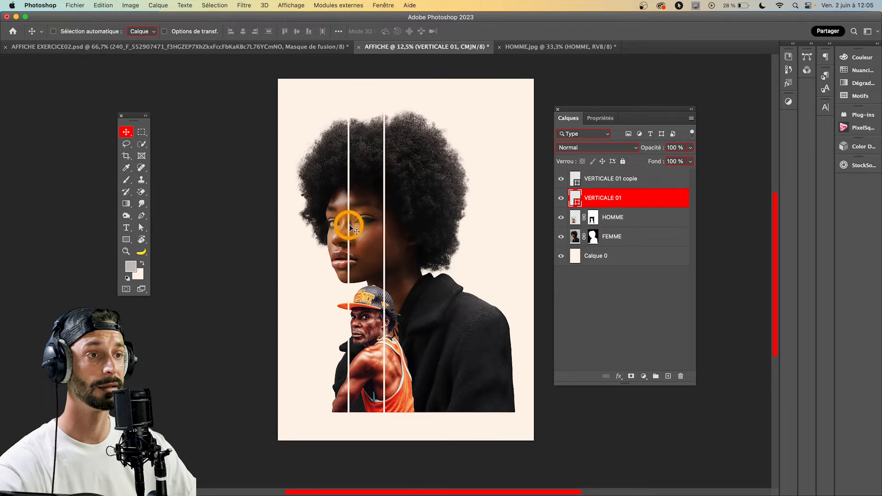
left_click(611, 178)
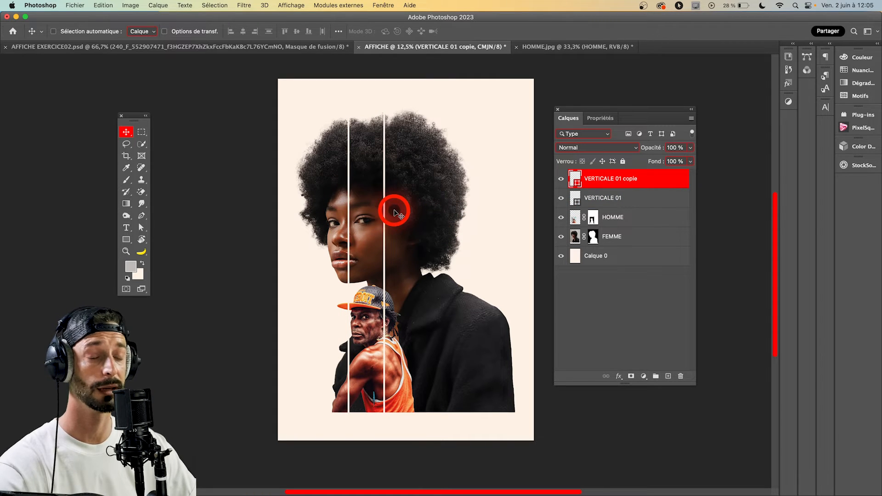
Rename the duplicated vertical line's layer to VERTICALE 02.
double_click(616, 179)
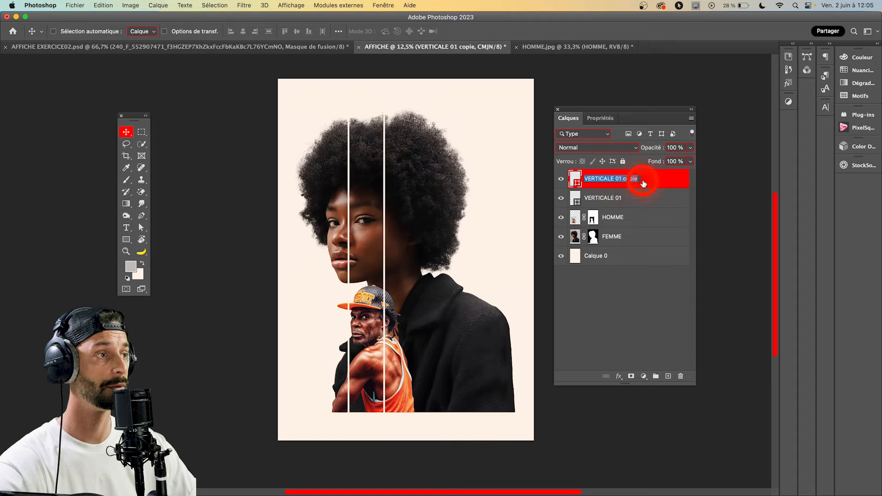
key("Return")
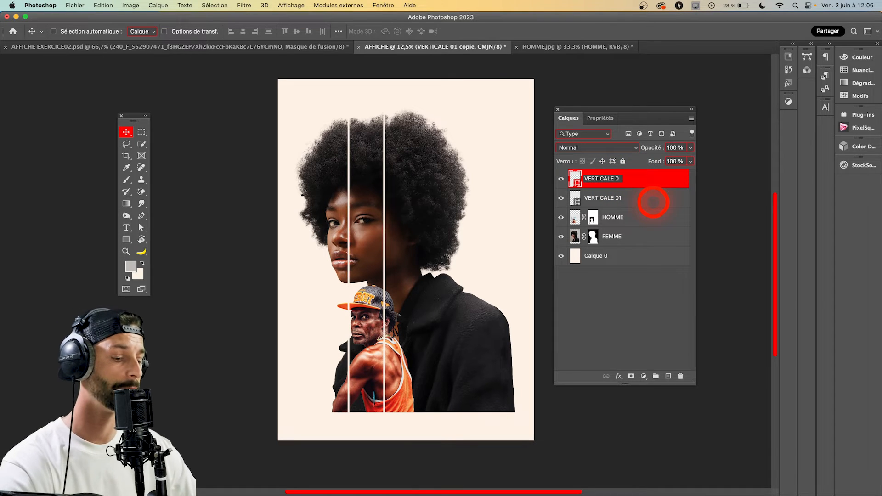
type("2")
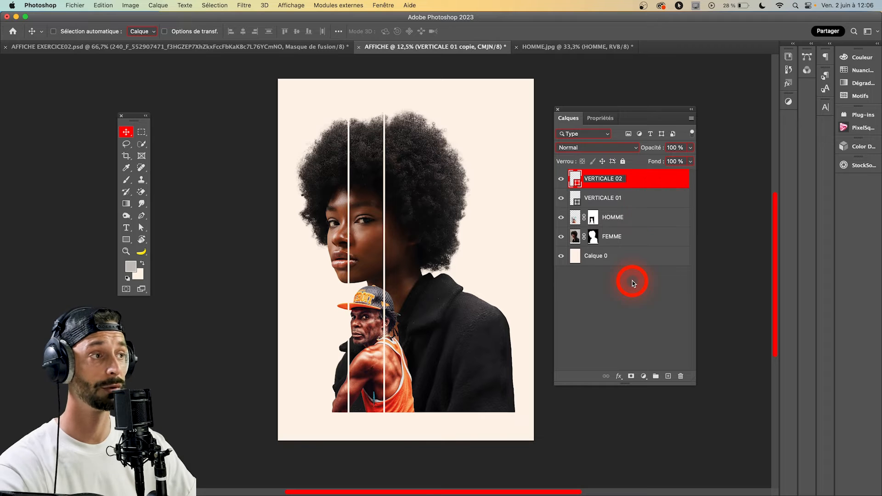
key("Return")
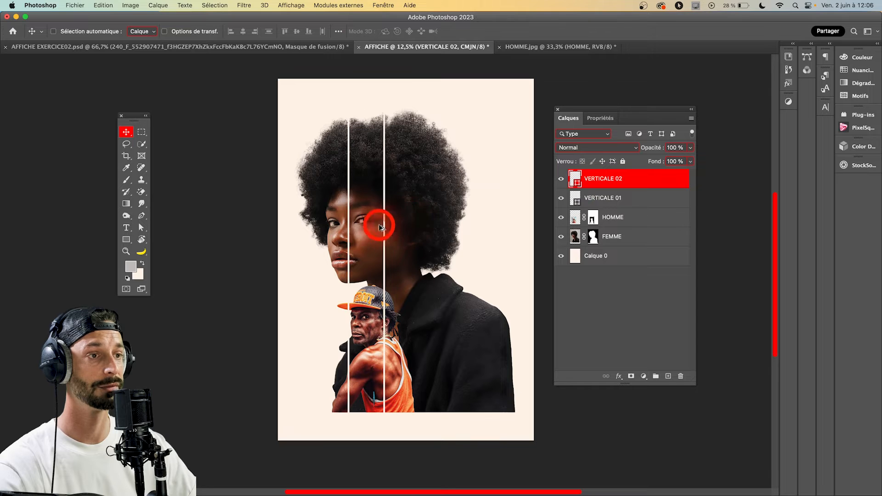
Duplicate the VERTICALE 02 line onto the right part of the woman's hair and rename the copy's layer VERTICALE 03.
left_click_drag(386, 224, 437, 235)
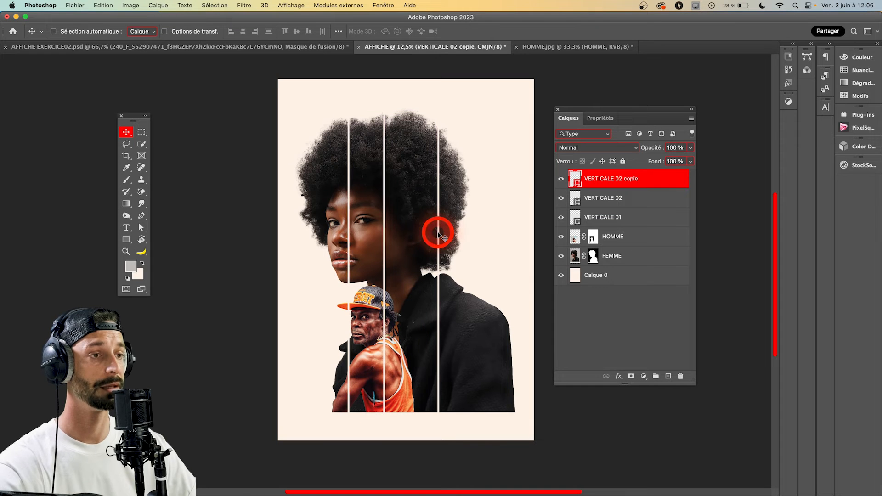
left_click(620, 178)
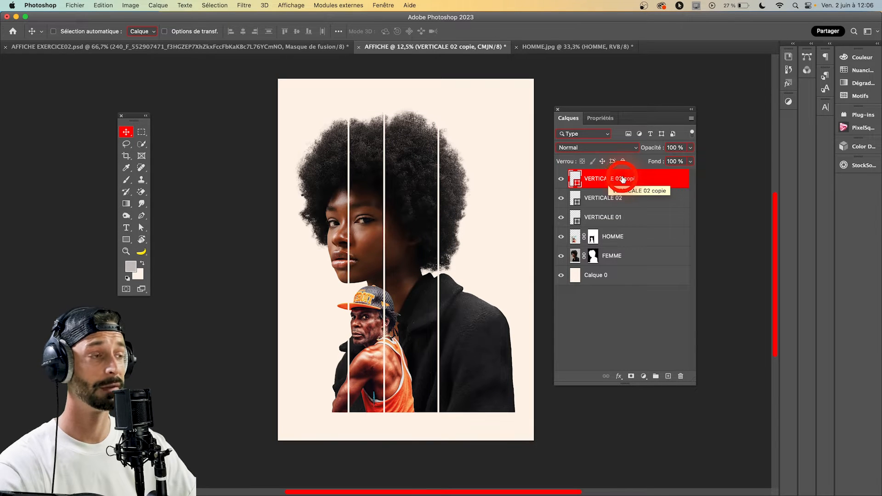
double_click(622, 179)
left_click(653, 203)
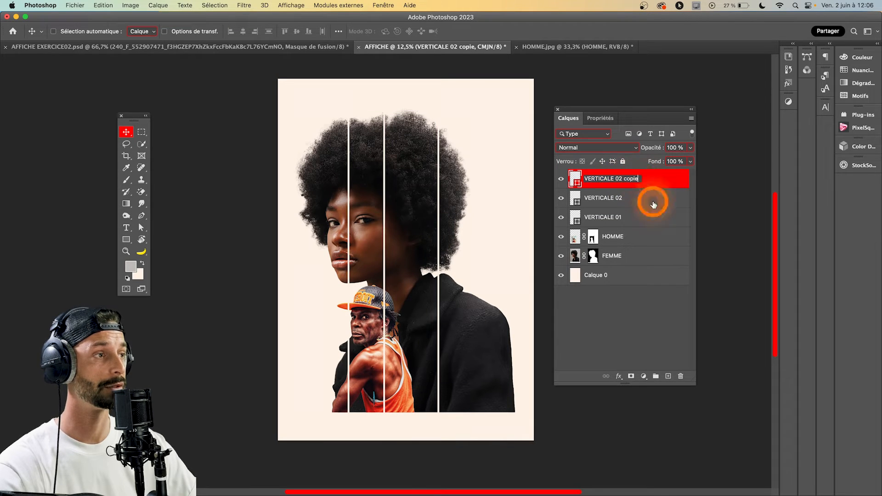
key("BackSpace")
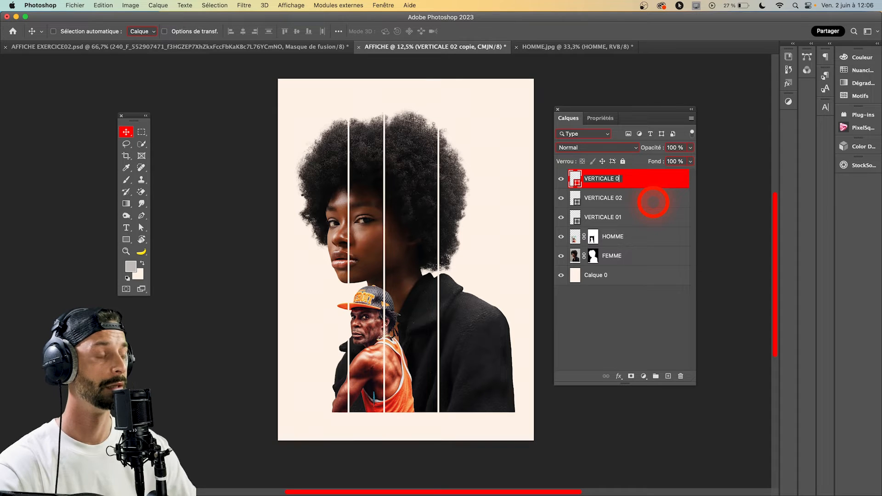
left_click(615, 178)
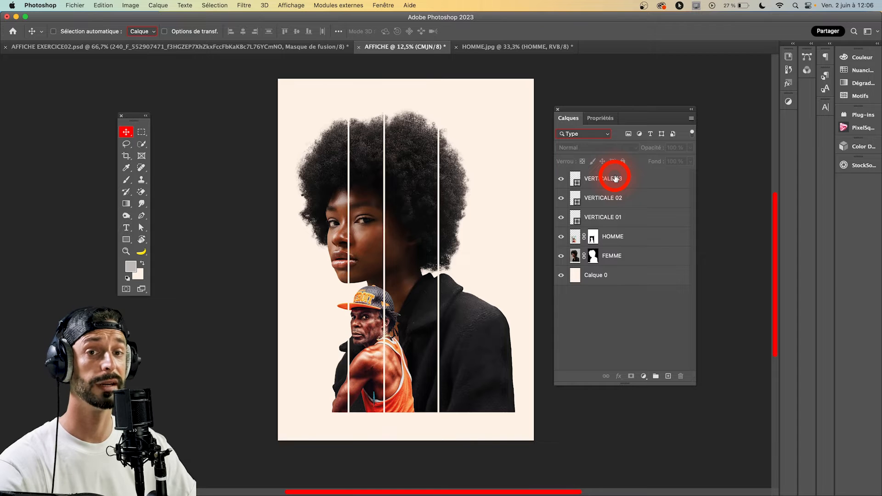
Group the layers VERTICALE 01, VERTICALE 02 and VERTICALE 03 and name the group VERTICALES.
left_click(615, 178)
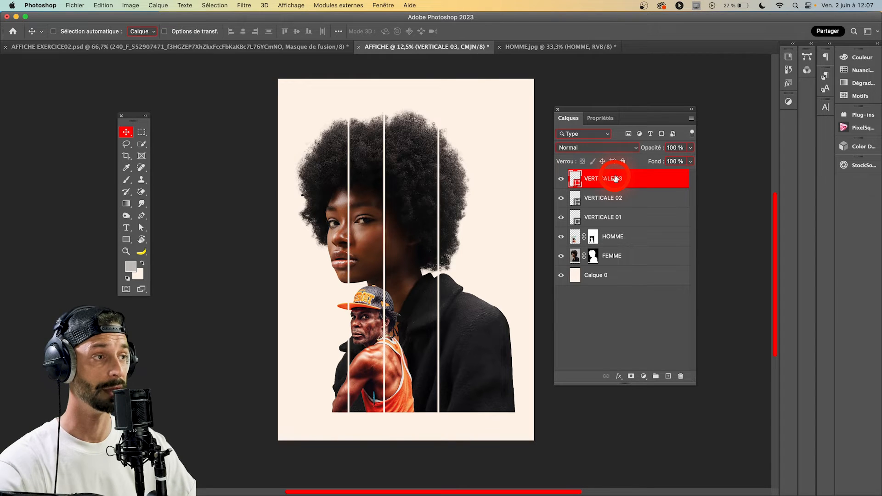
left_click(613, 219, "shift")
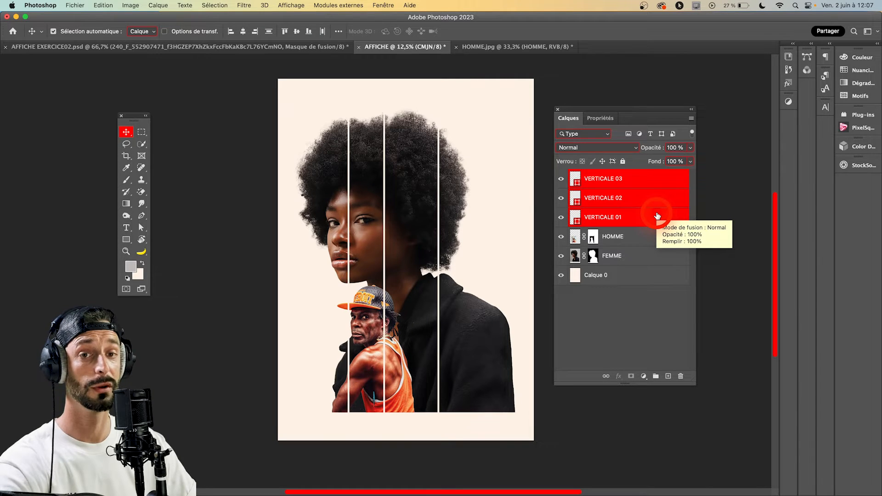
key("super+g")
double_click(603, 175)
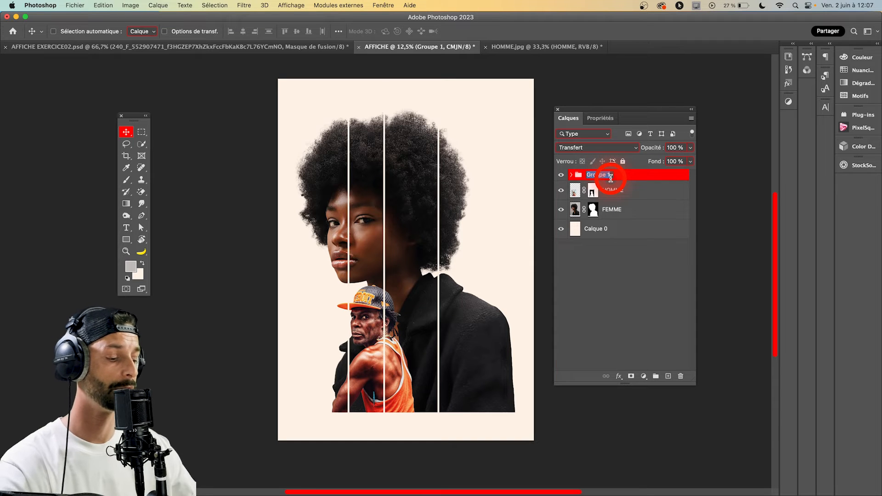
type("VE")
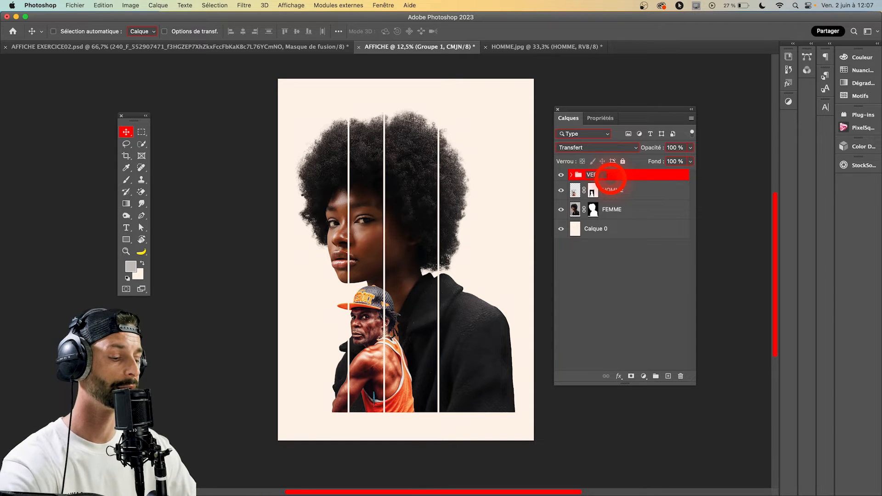
type("RTICALES")
key("Return")
left_click(596, 261)
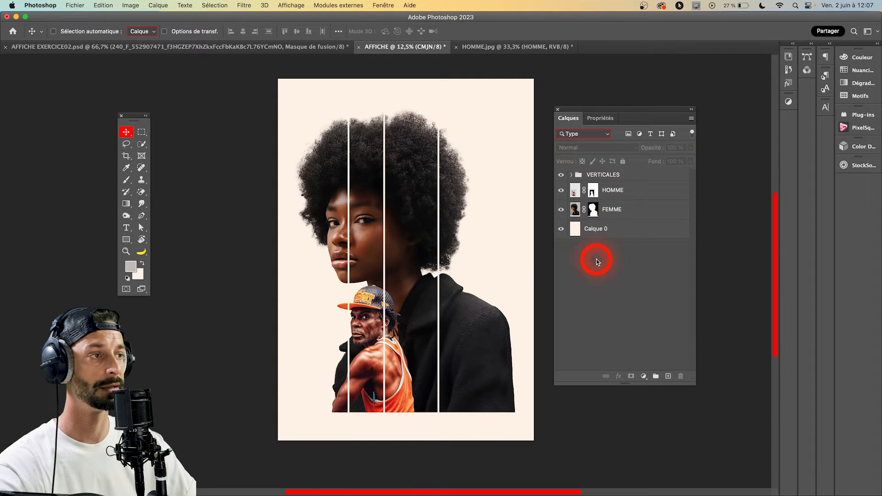
Draw a thin horizontal rectangle, about 1555 x 70 px, across the hair from its left edge to the first vertical line.
key("u")
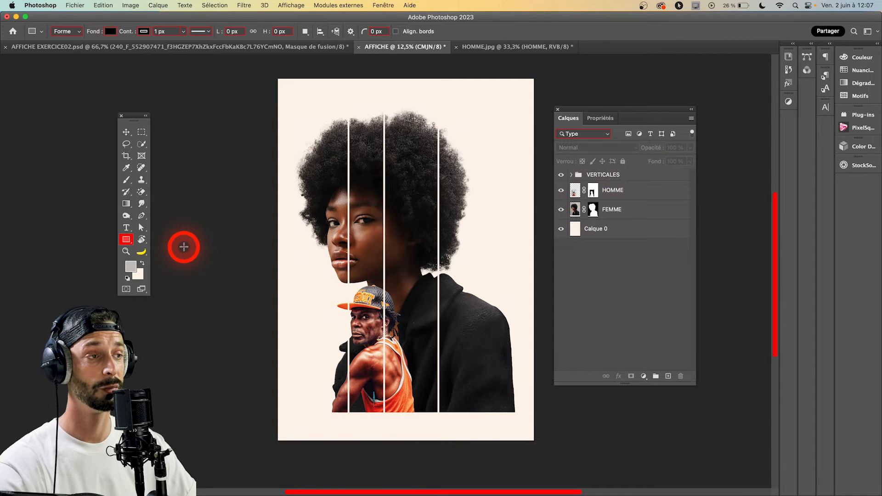
right_click(125, 239)
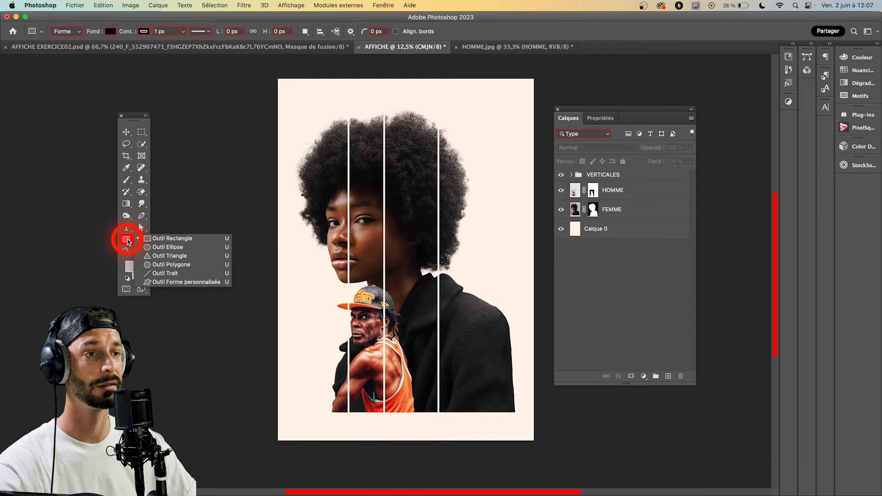
left_click_drag(304, 153, 348, 155)
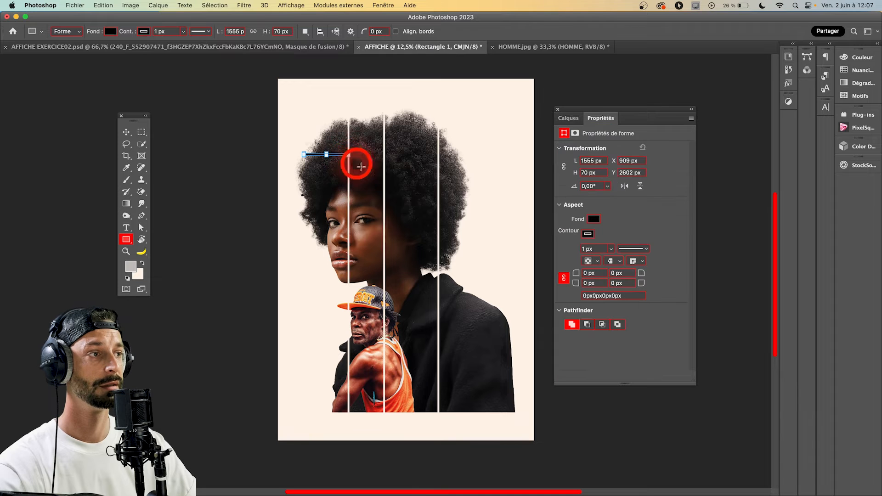
Set the horizontal rectangle's height to 60 px in its shape properties.
left_click(586, 174)
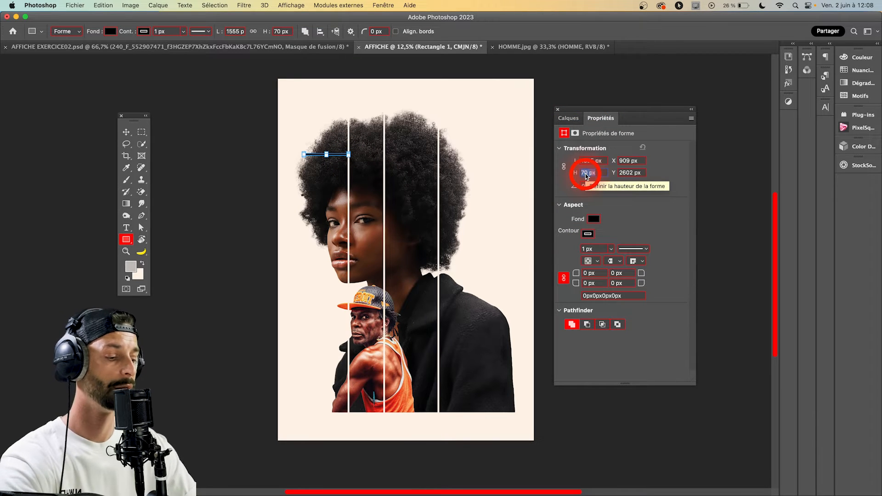
type("60")
left_click(627, 216)
left_click(633, 215)
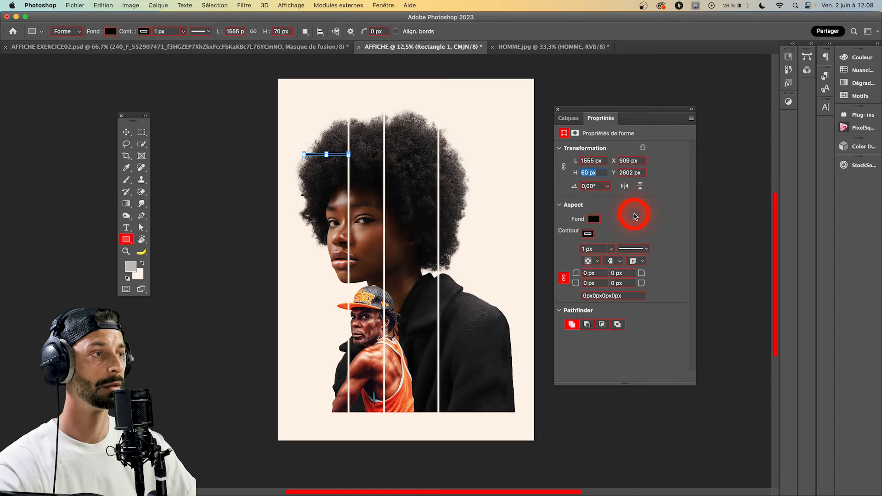
Fill the horizontal rectangle with the poster's cream background colour, sampled from the canvas.
left_click(592, 221)
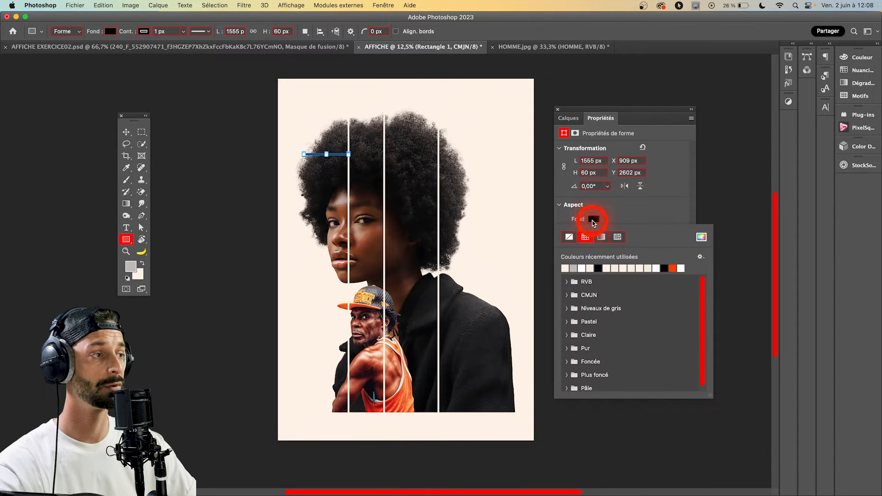
left_click(700, 237)
left_click_drag(513, 115, 476, 104)
left_click(597, 201)
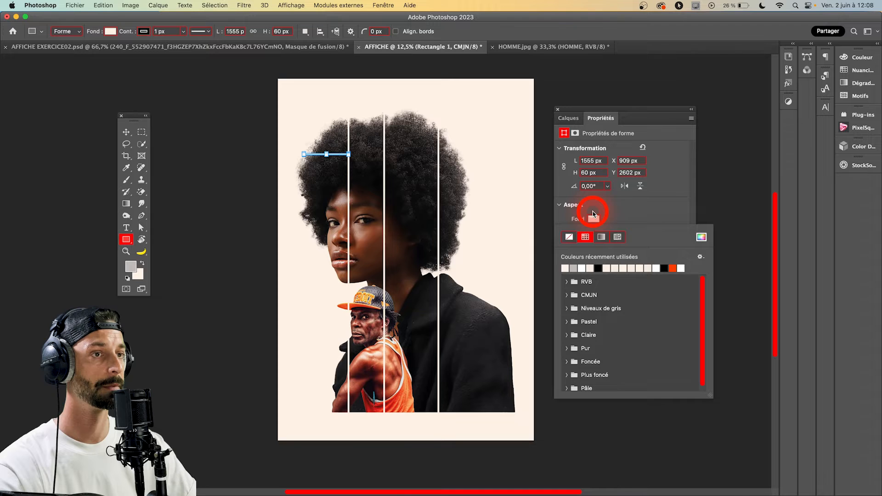
Remove the horizontal rectangle's outline by setting its Contour to no colour.
key("v")
left_click(589, 235)
left_click(557, 251)
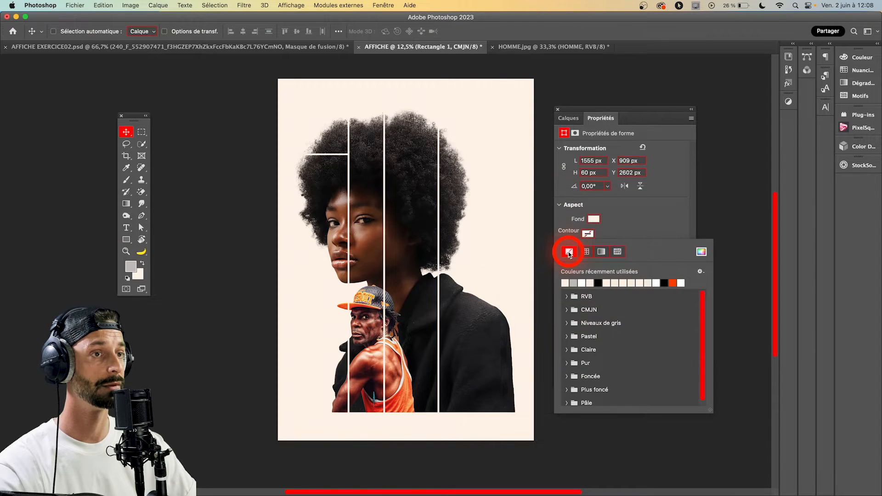
left_click(610, 210)
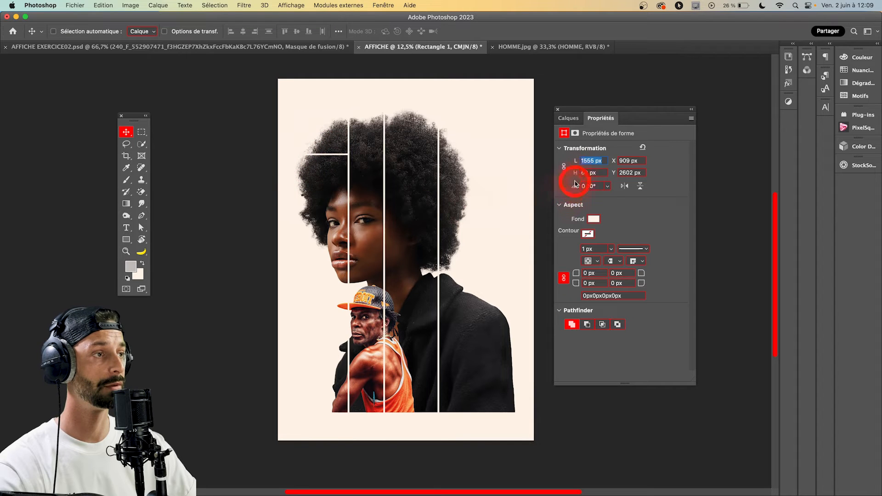
Set the horizontal rectangle's width to 1700 px and position it with its right end against the first vertical line.
left_click(594, 161)
left_click(614, 225)
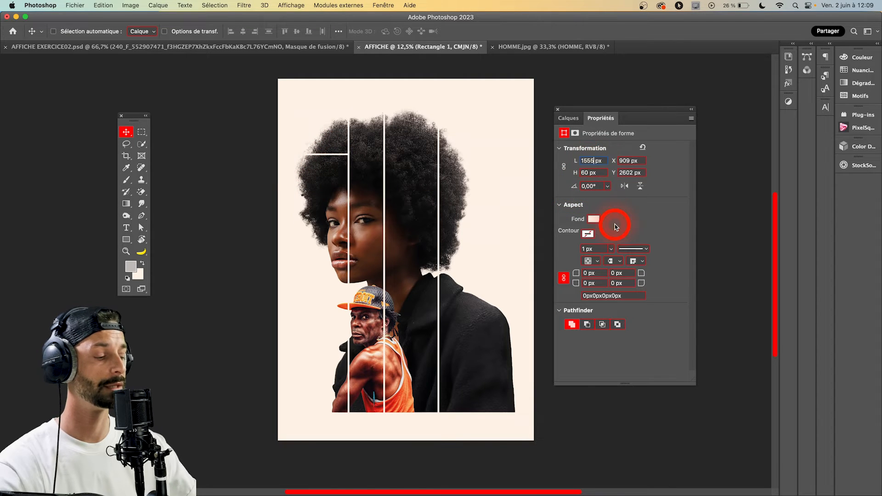
key("BackSpace")
key("BackSpace")
key("BackSpace")
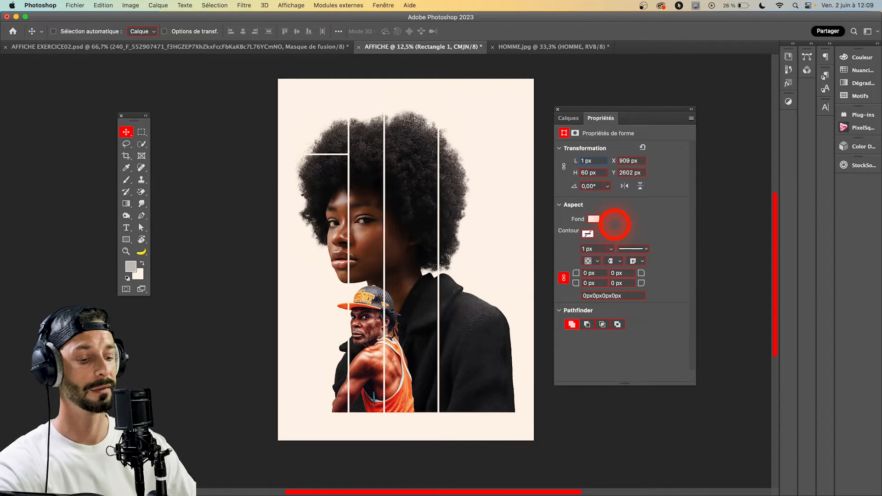
type("700")
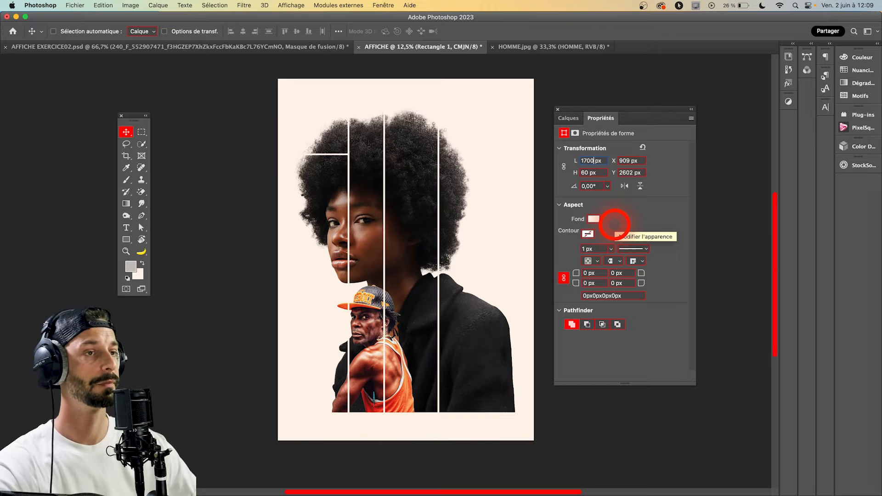
key("Escape")
left_click_drag(225, 143, 325, 155)
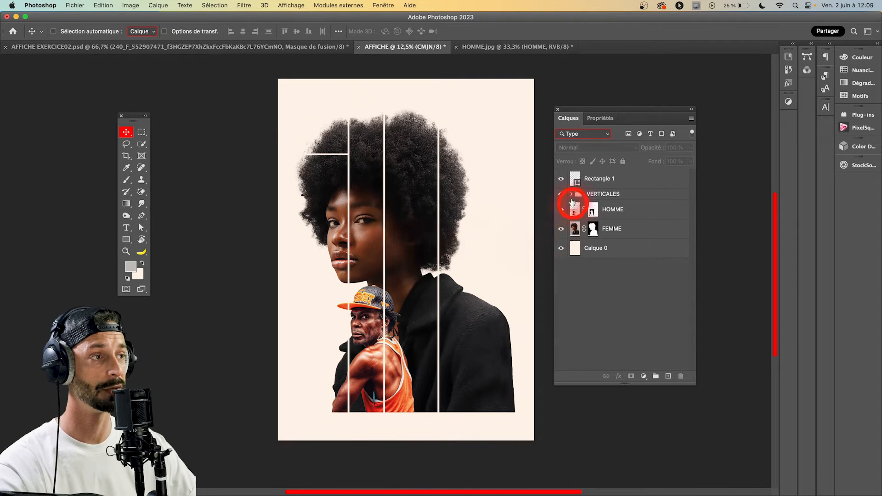
Rename the horizontal rectangle's layer to HORIZONTAL 01.
double_click(619, 183)
type("HORIZONTAL")
key("Return")
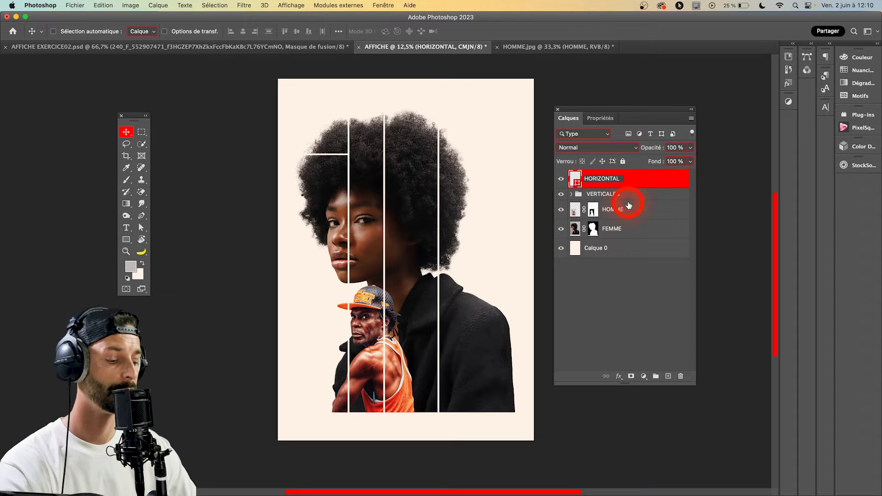
type("01")
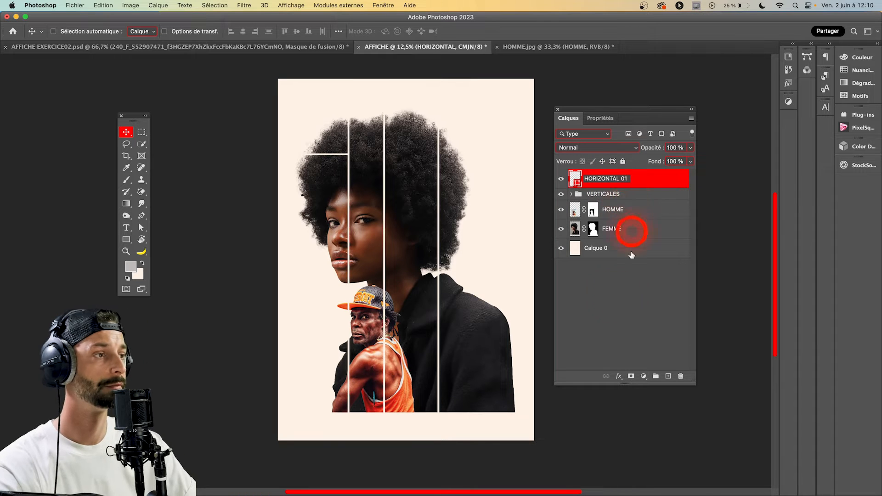
left_click(602, 291)
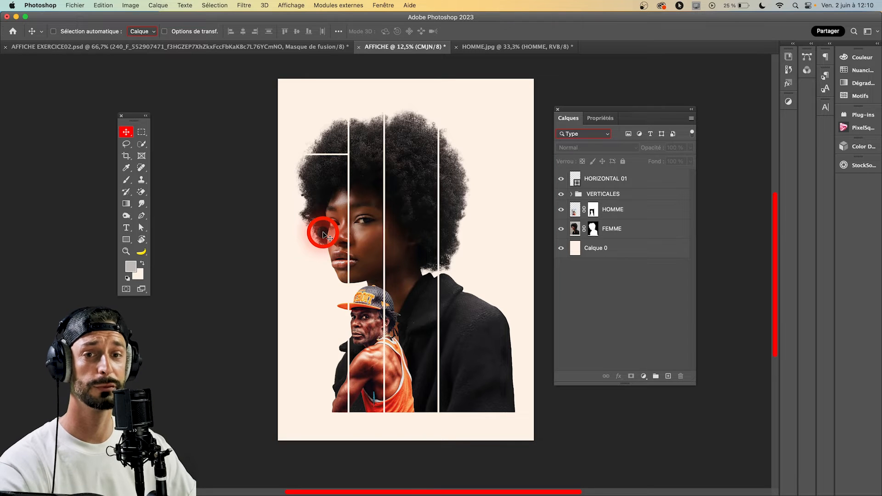
Add more cream horizontal lines between the vertical lines, crossing the woman's face and jacket and the man, and name their layers HORIZONTALE.
left_click_drag(323, 235, 384, 195)
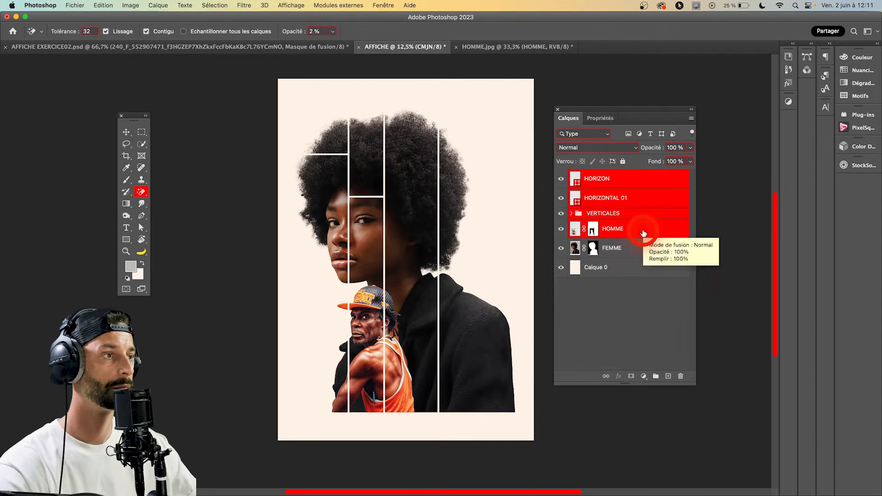
left_click_drag(354, 196, 364, 350)
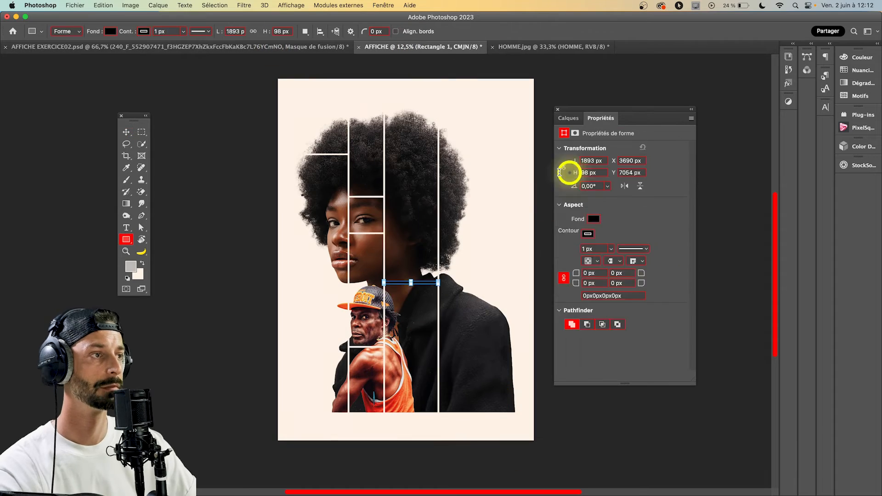
key("v")
left_click(568, 118)
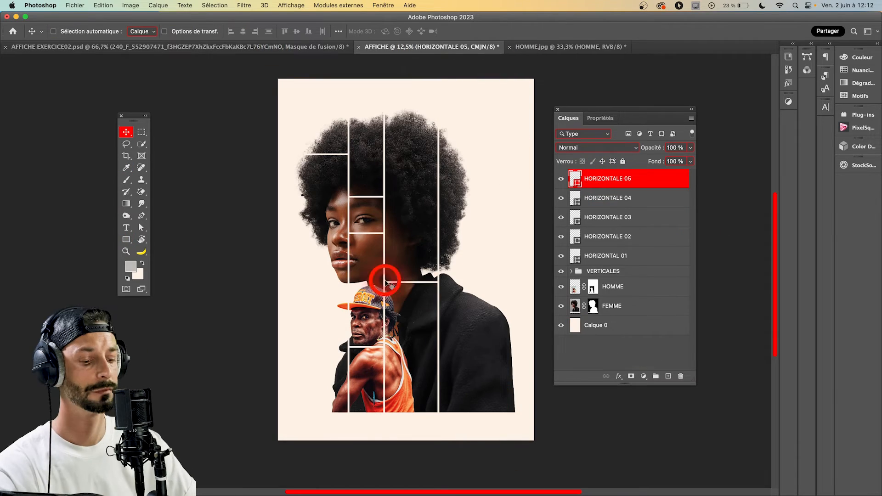
left_click(125, 238)
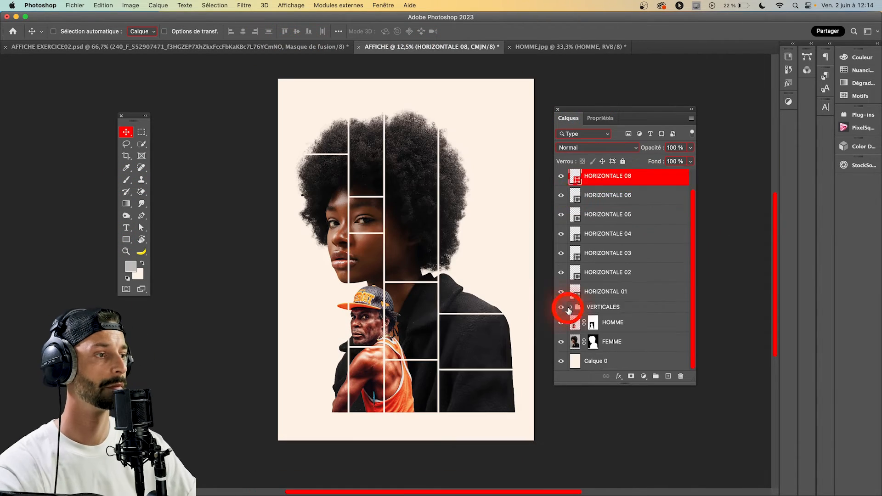
Move the third vertical line closer to the second one and realign the horizontal lines over the jacket with it.
left_click(571, 309)
left_click(629, 257)
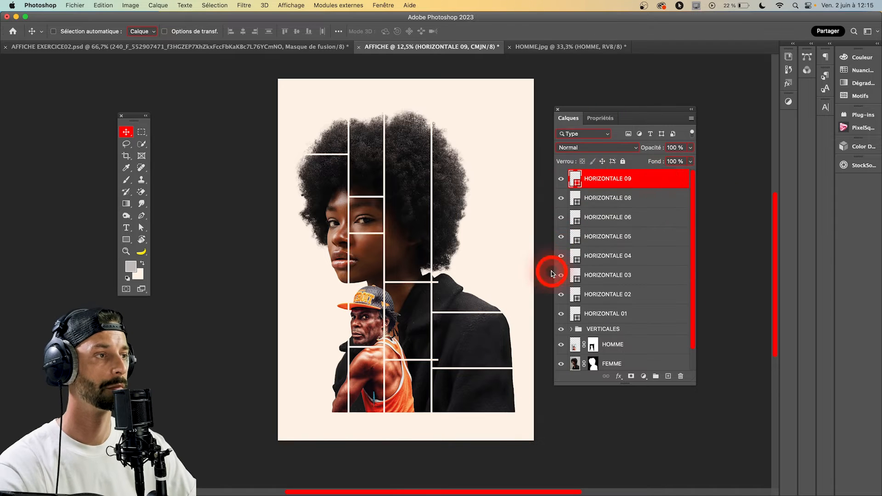
Replace the HORIZONTALE 05 line with a copy of HORIZONTALE 06 at the woman's neck, and align HORIZONTALE 06 with the line crossing the man.
left_click(568, 118)
left_click(628, 239)
key("Delete")
left_click_drag(404, 282, 404, 359)
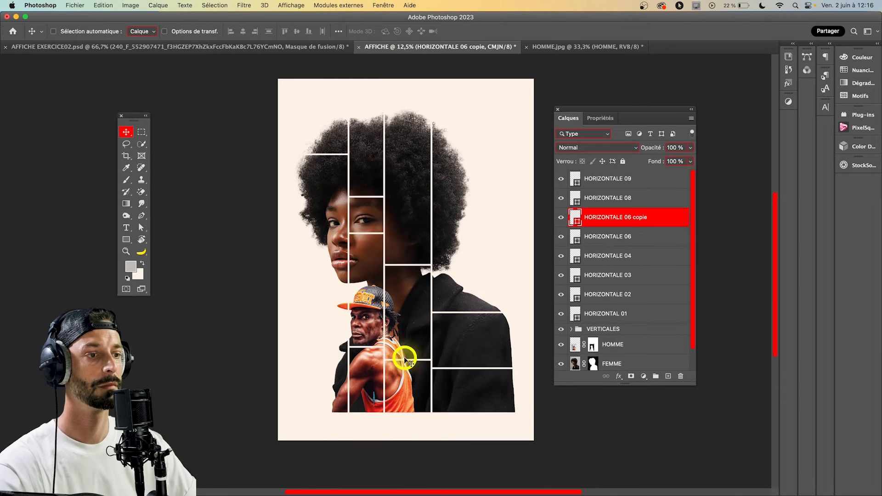
left_click(607, 237)
Group all the horizontal line layers and name the group HORIZONTALE.
left_click(605, 314)
left_click(636, 182, "shift")
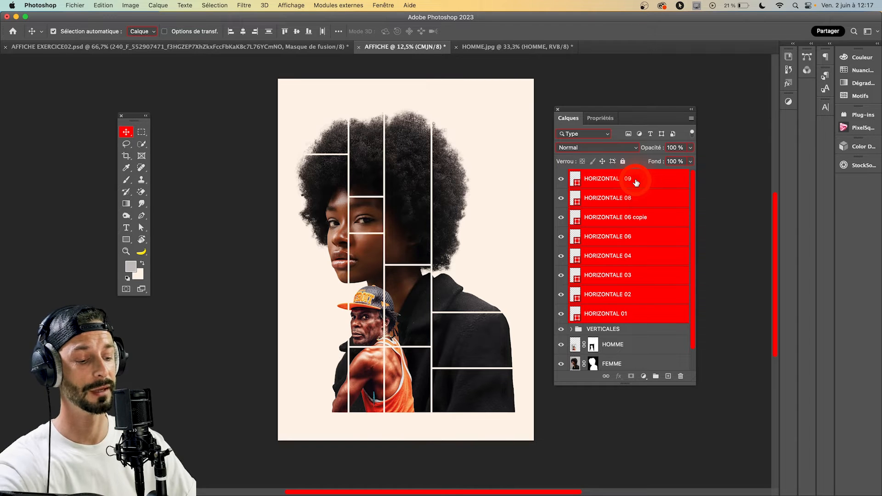
key("super+g")
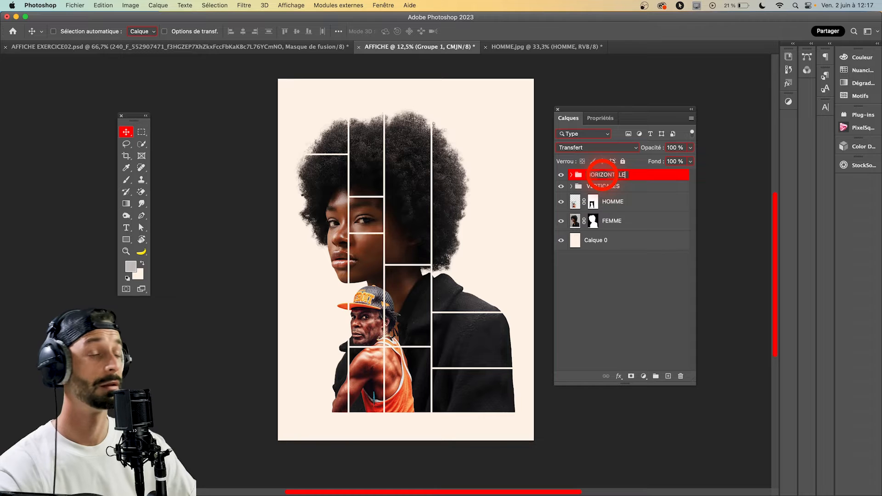
left_click(635, 275)
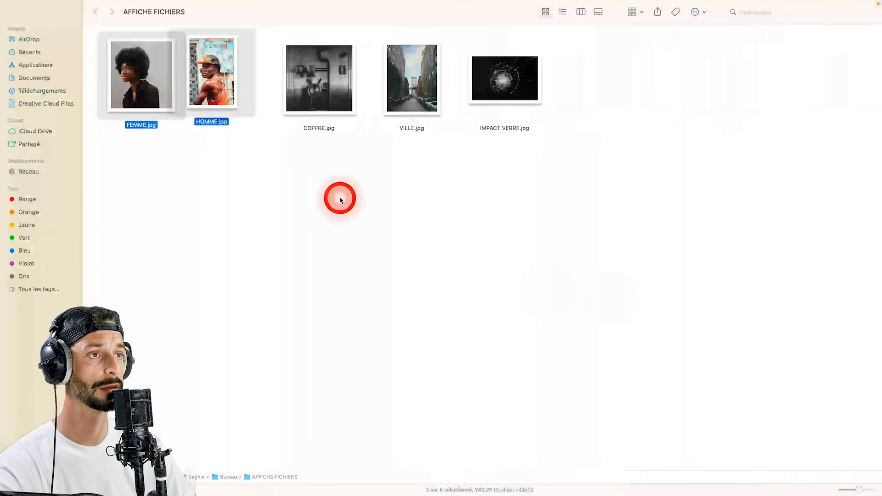
Open VILLE.jpg from the AFFICHE FICHIERS folder in Photoshop.
left_click_drag(404, 79, 580, 490)
left_click_drag(43, 157, 650, 77)
left_click(189, 244)
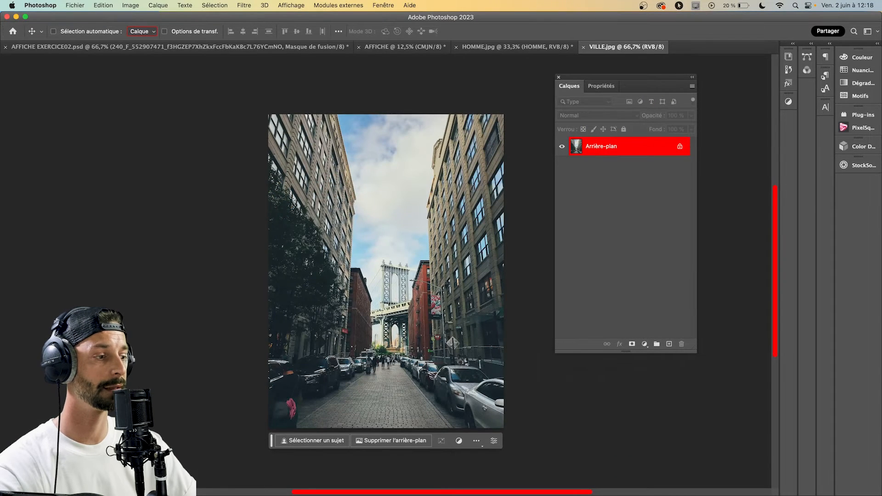
Arrange the floating tool and layer palettes beside the city photo and unlock its background layer.
left_click_drag(1, 166, 151, 155)
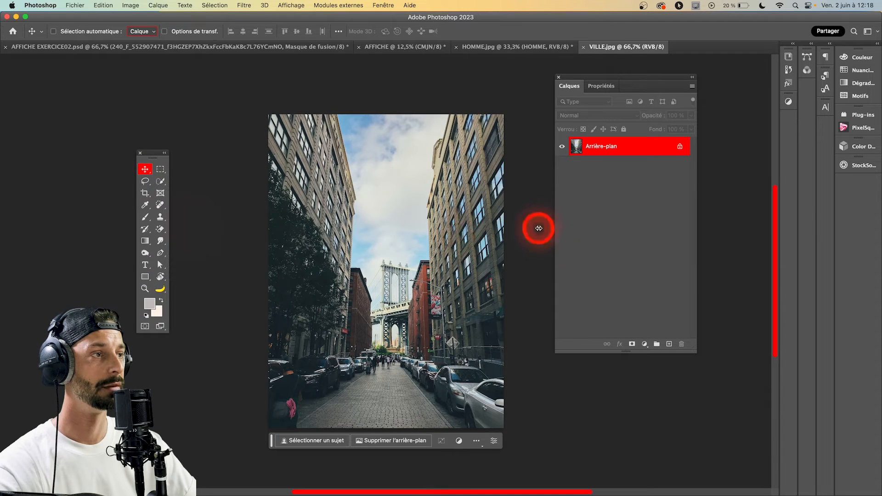
left_click_drag(612, 77, 601, 113)
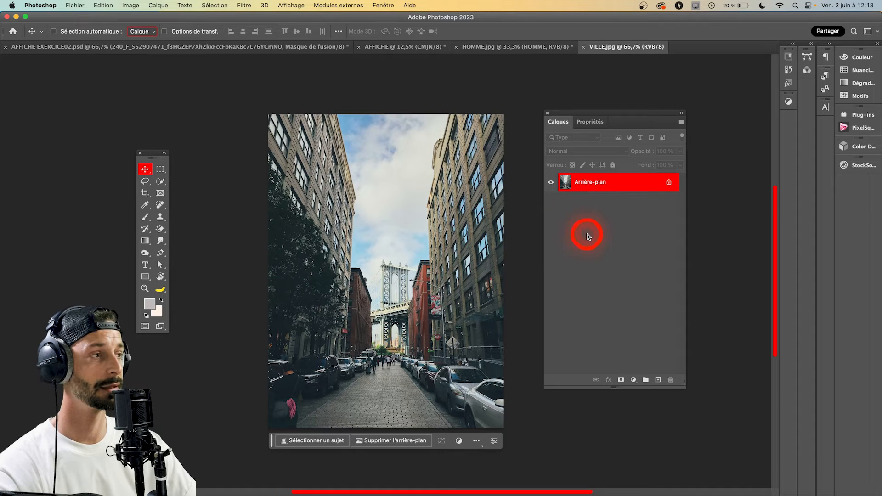
left_click(670, 183)
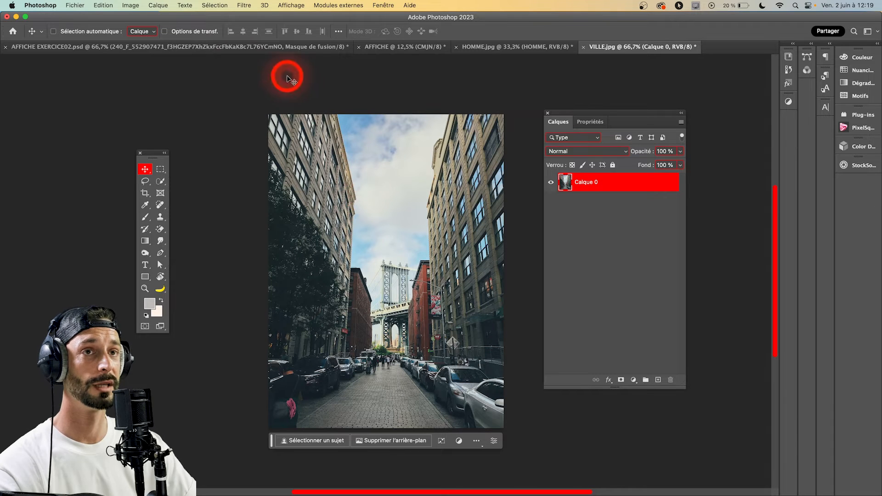
Brighten the city photo with a Brightness/Contrast adjustment.
left_click(130, 6)
mouse_move(139, 29)
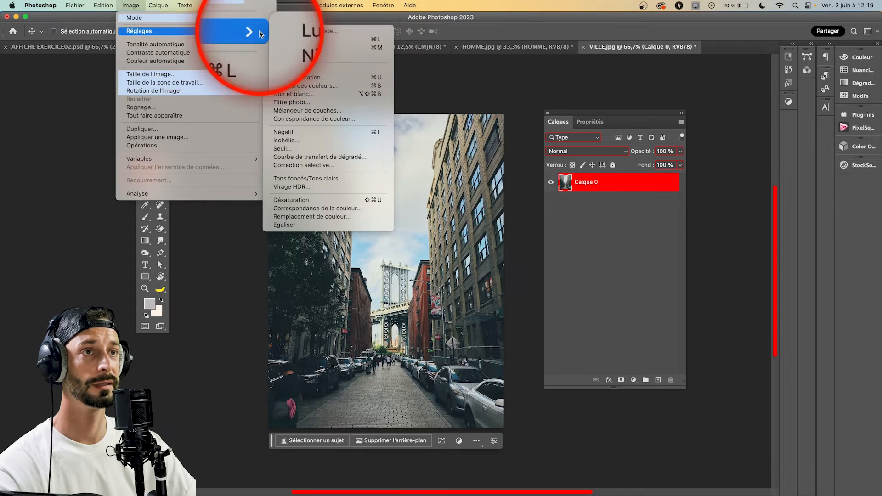
left_click(289, 32)
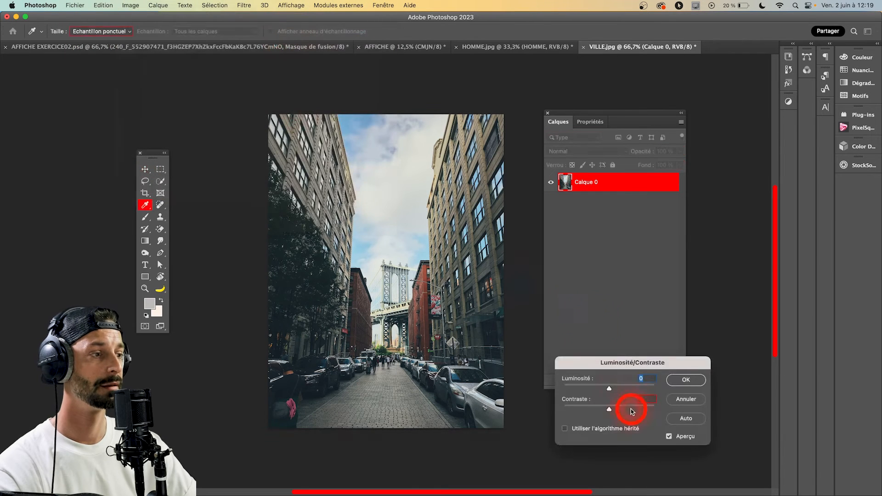
left_click_drag(604, 367, 592, 247)
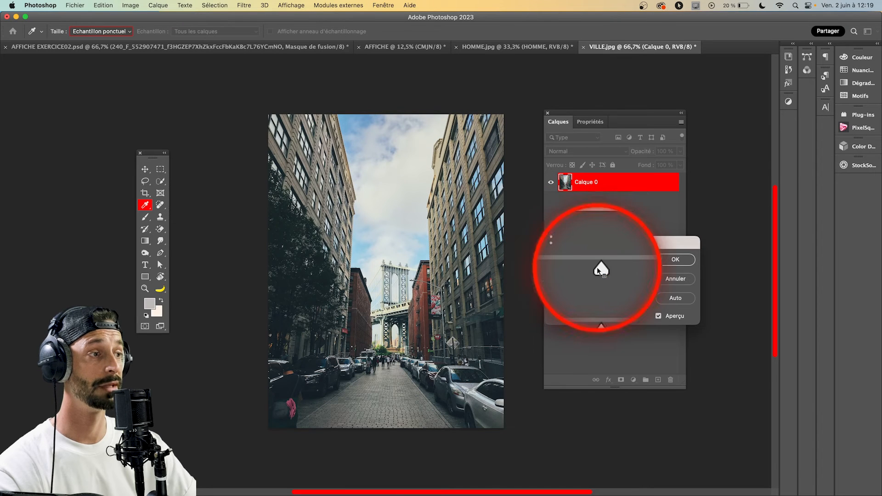
left_click_drag(598, 269, 610, 270)
left_click(679, 260)
key("v")
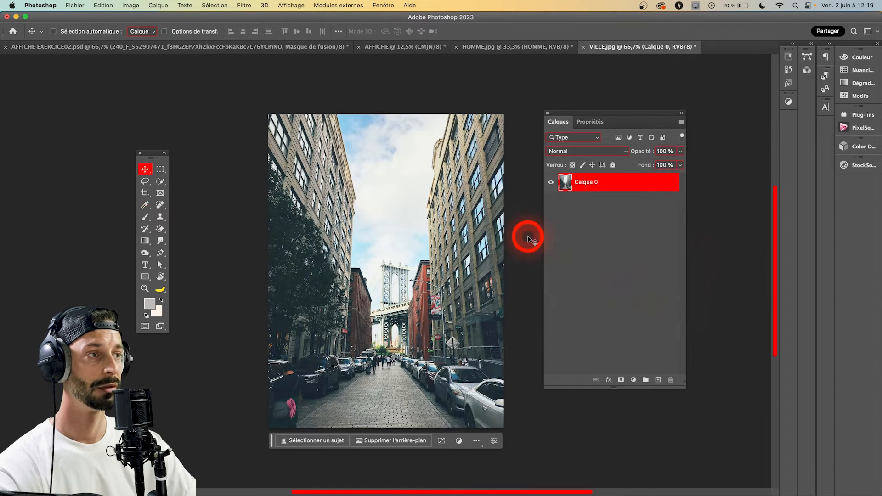
Bring the city photo into the AFFICHE poster and scale it to about 309%.
left_click_drag(636, 185, 418, 199)
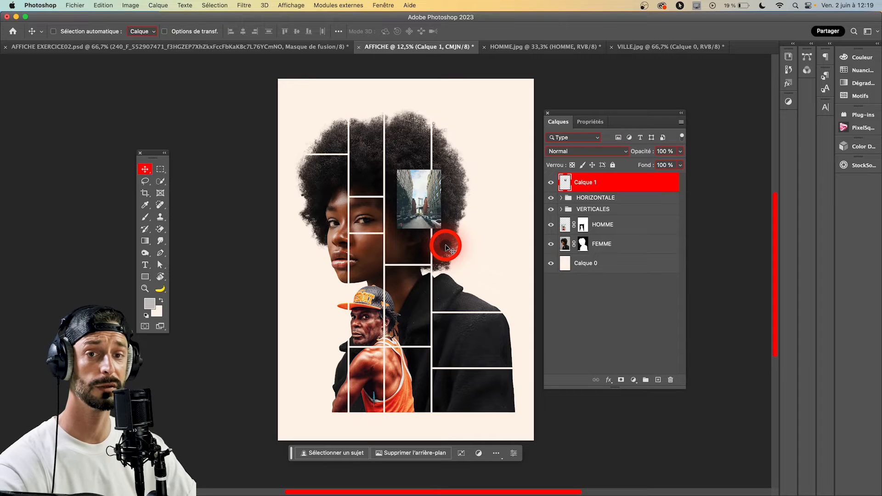
key("super")
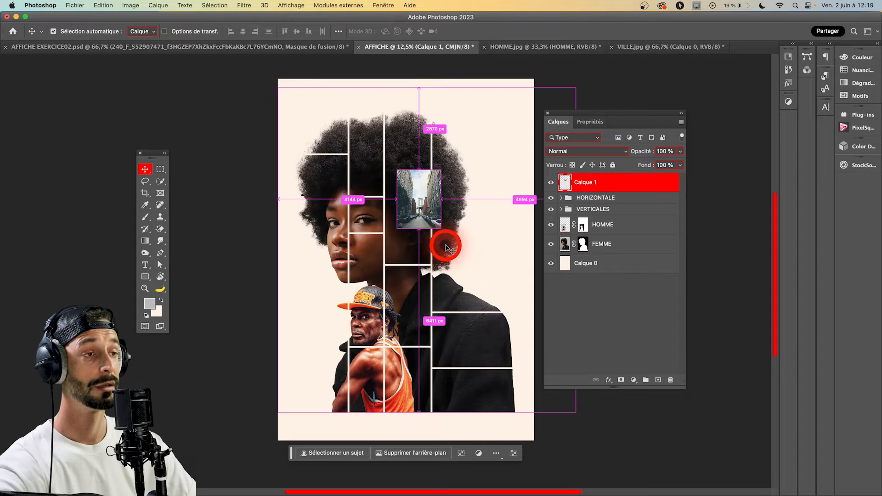
key("super+t")
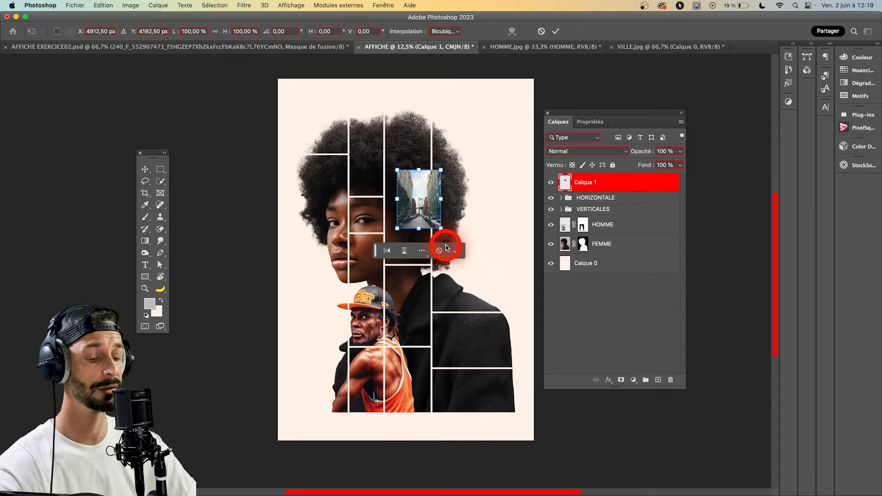
left_click_drag(442, 170, 474, 178)
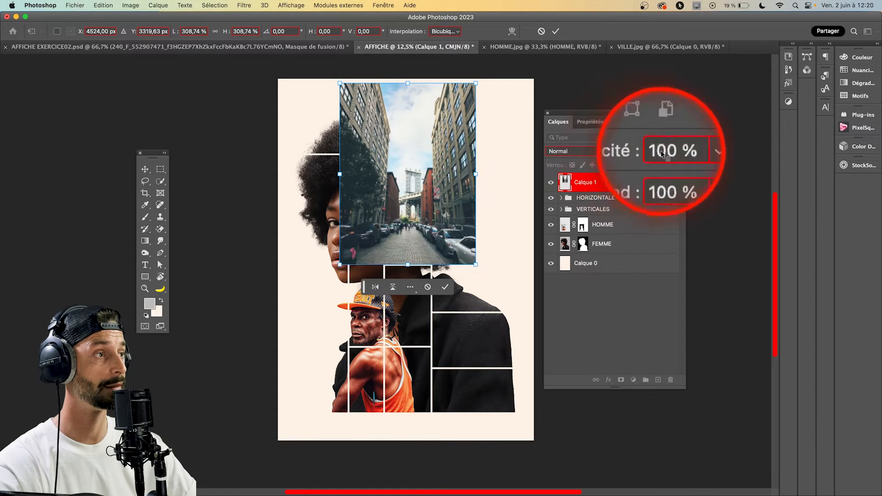
Position the city photo over the woman's head with its opacity at 65%, and restore the opacity to 100%.
left_click(680, 151)
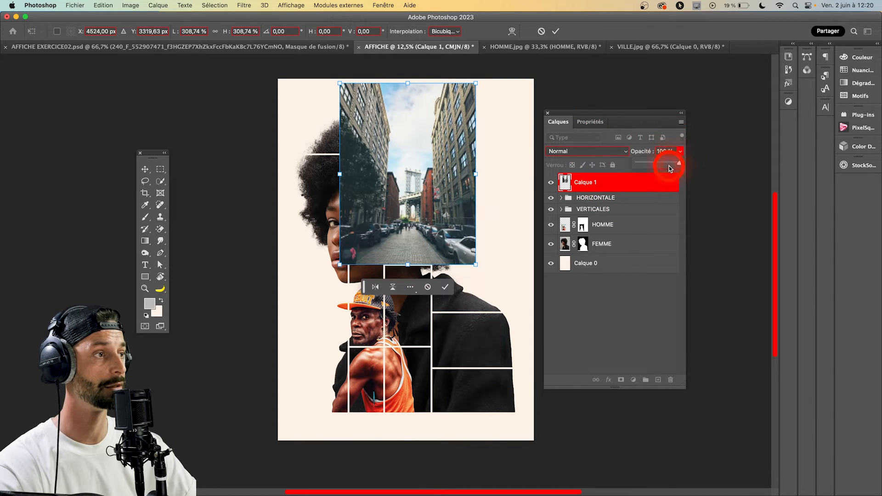
left_click_drag(668, 164, 664, 163)
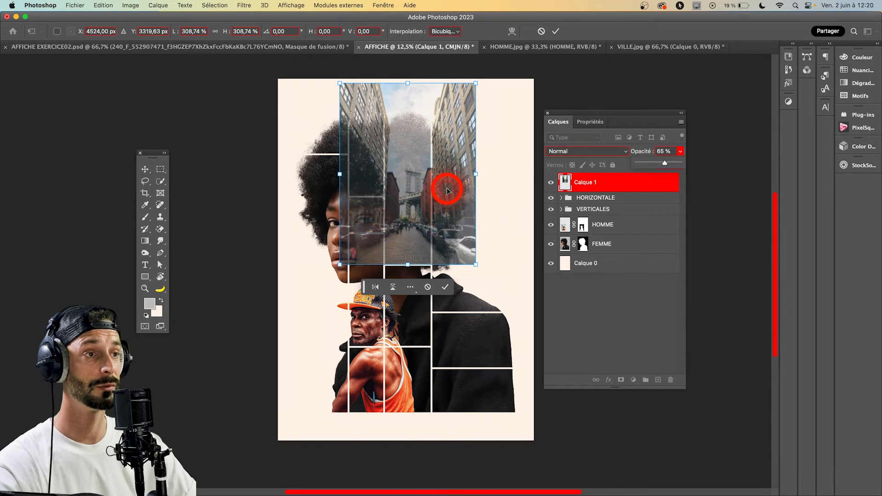
left_click_drag(439, 196, 431, 203)
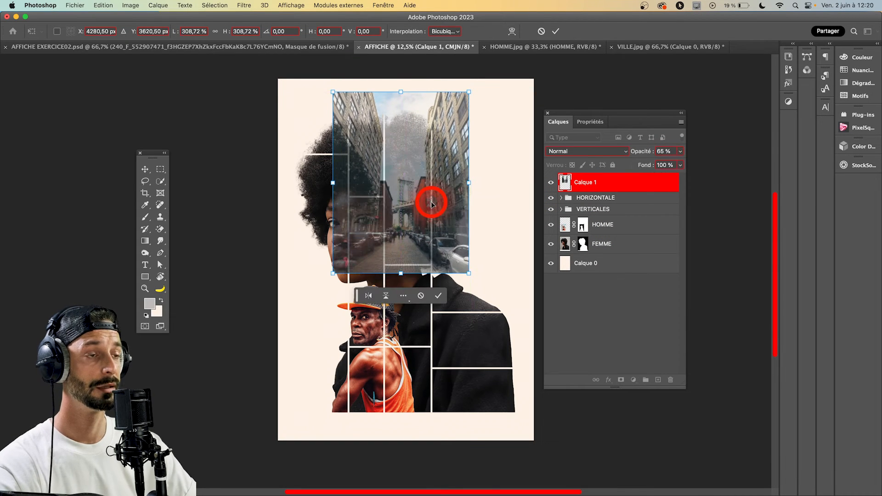
key("Return")
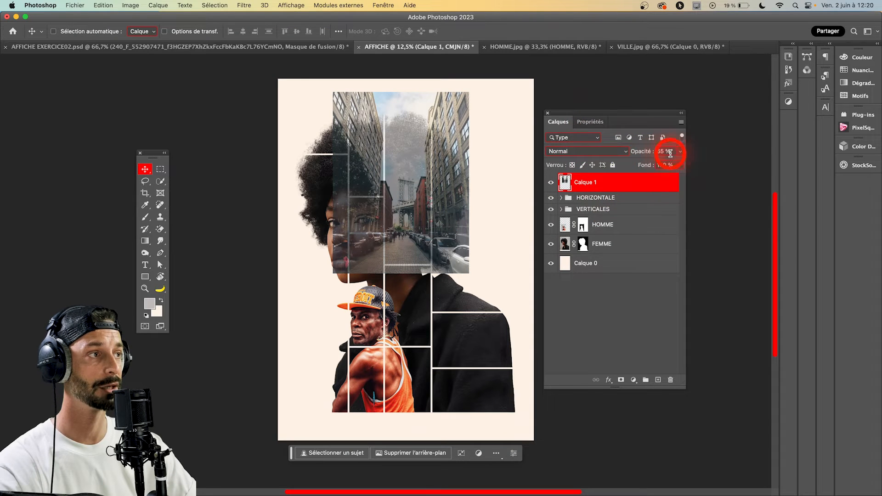
left_click_drag(663, 164, 744, 173)
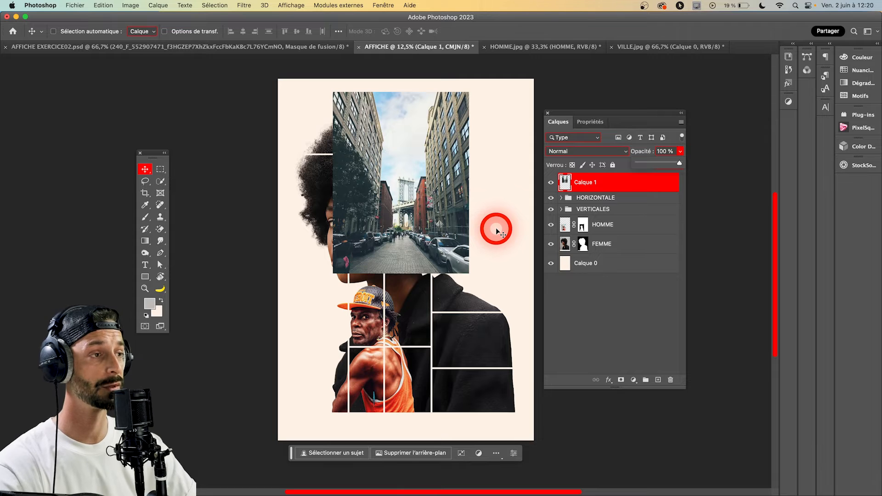
Place the city photo's layer directly above FEMME and clip it to the woman's layer.
left_click_drag(635, 185, 594, 245)
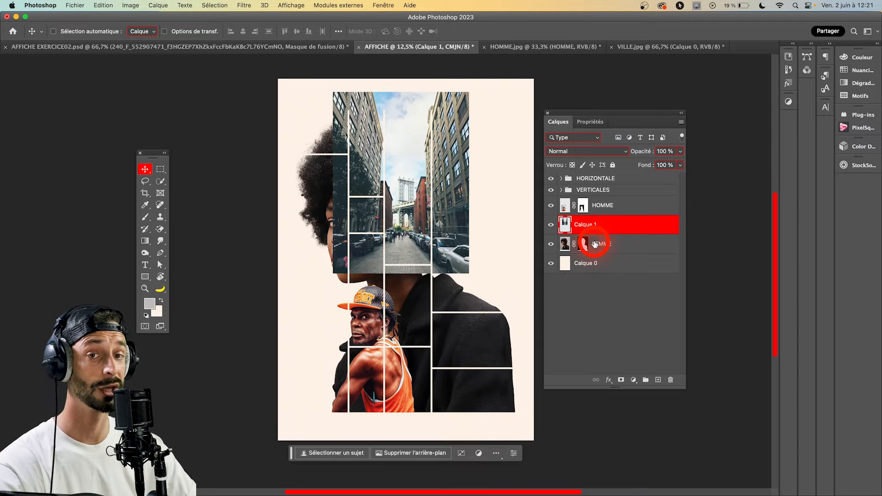
left_click_drag(595, 244, 609, 241)
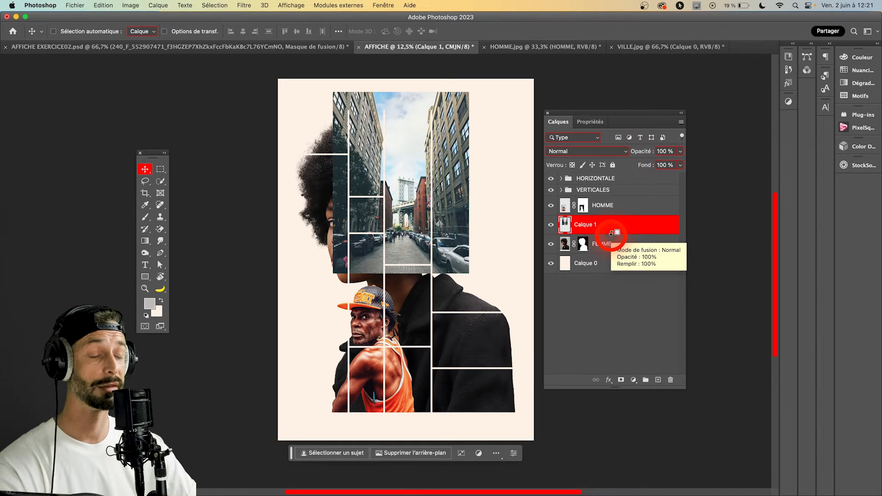
left_click(611, 233, "alt")
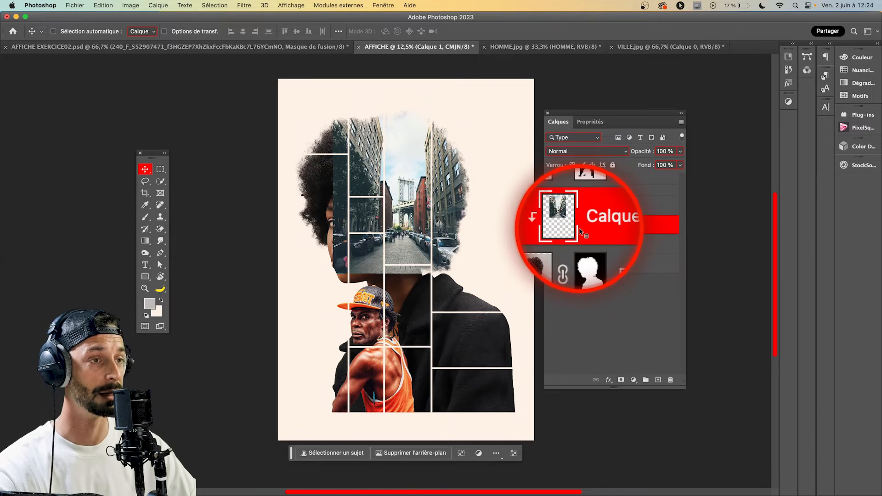
Add a layer mask to the city photo's layer and rename the layer VILLE.
left_click(579, 228)
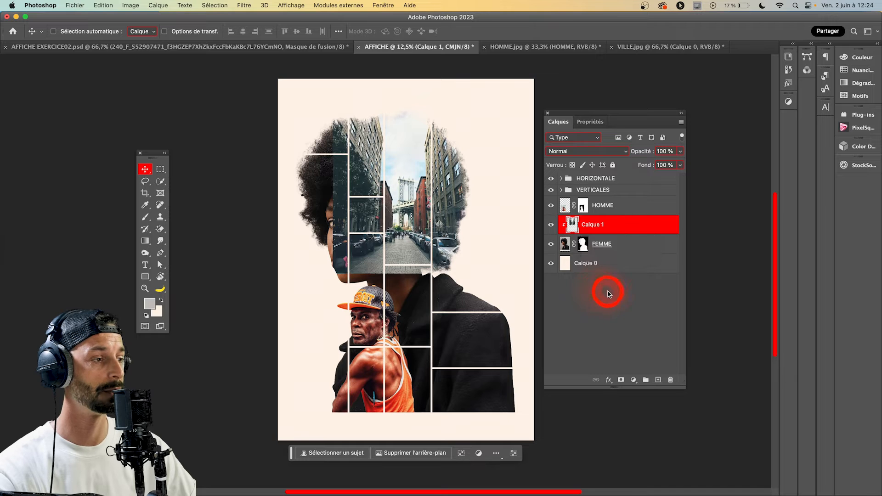
left_click(621, 380)
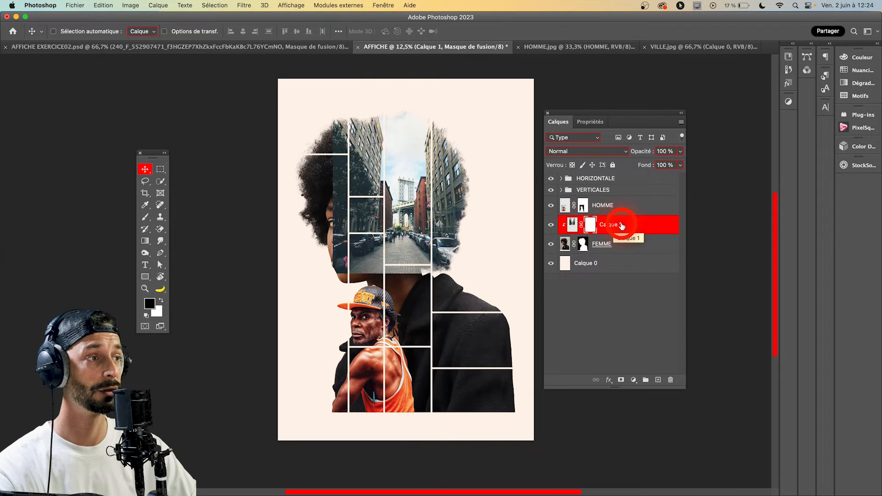
double_click(611, 224)
type("VILLE")
key("Return")
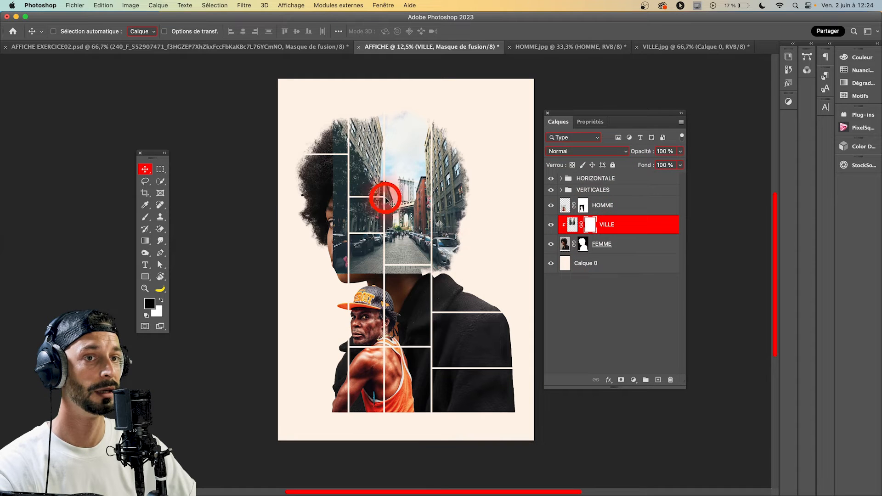
Select a rectangle over the woman's face up to the second vertical line and fill it with black on the VILLE mask.
left_click(161, 169)
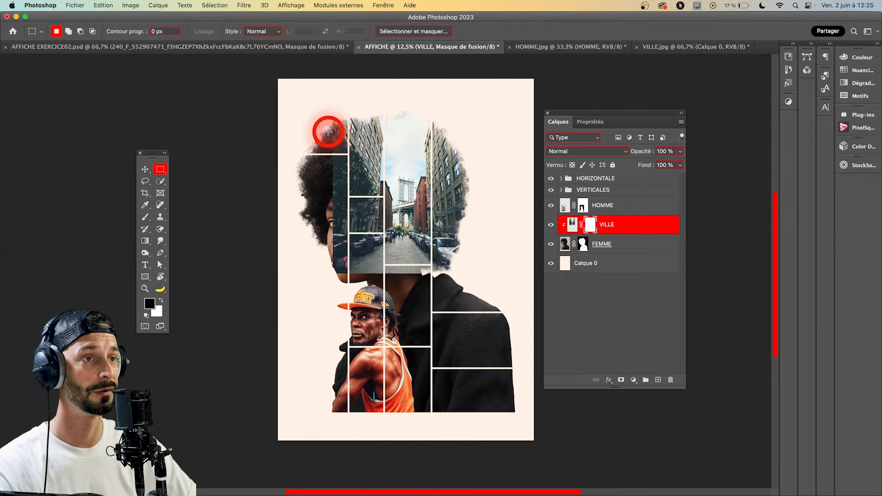
left_click_drag(318, 96, 385, 294)
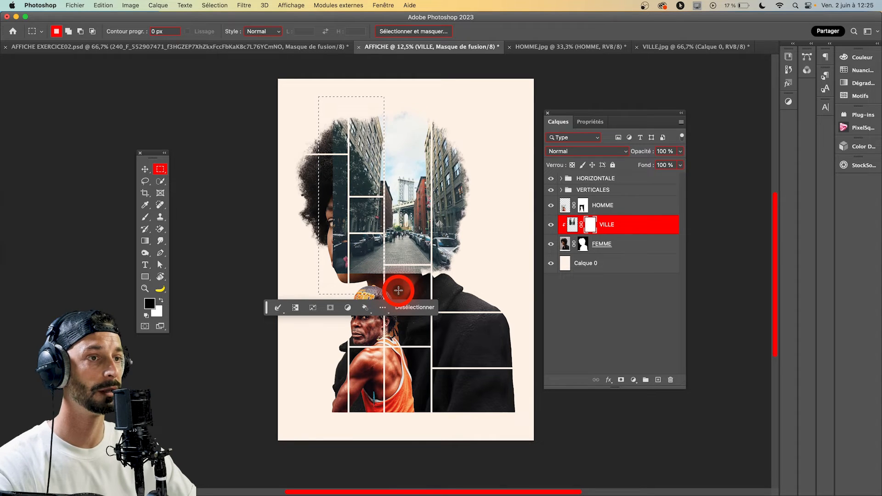
key("x")
key("super+BackSpace")
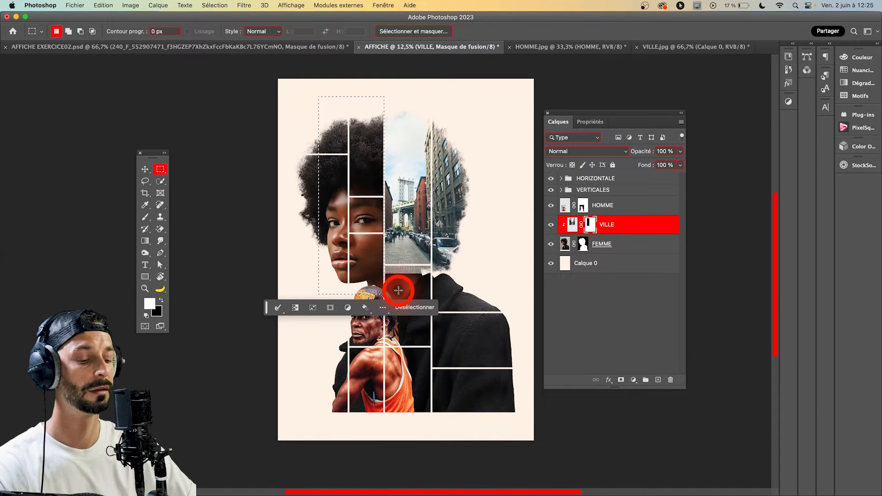
Select a rectangle over the woman's neck below the horizontal line under the street and fill it with black on the VILLE mask.
left_click(398, 293)
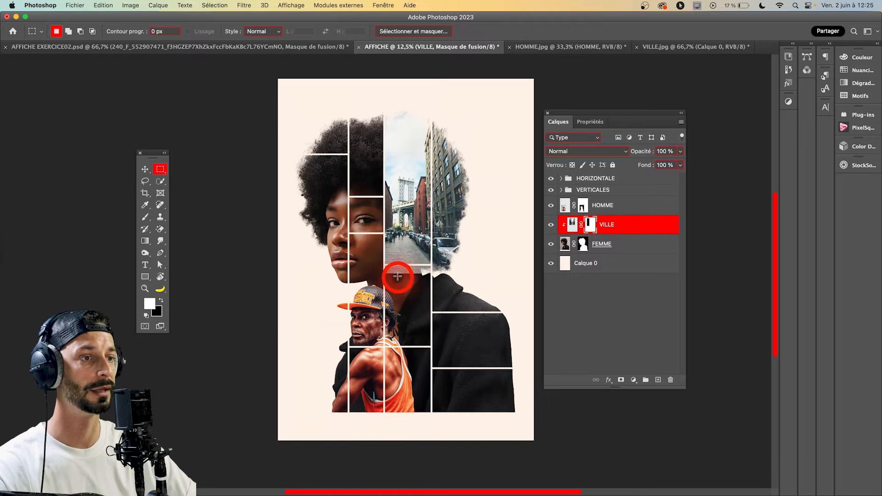
left_click_drag(380, 267, 481, 297)
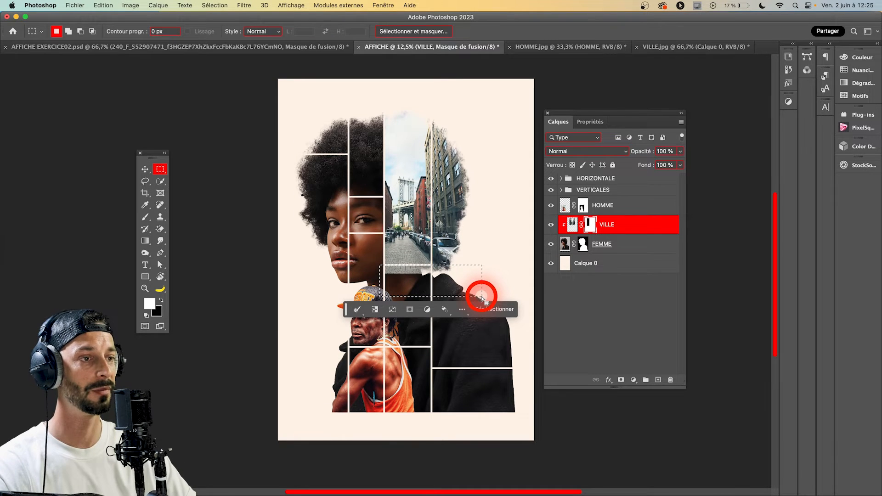
key("super+BackSpace")
Black out the VILLE mask over the hair beyond the third vertical line, and clear the selection.
left_click_drag(493, 93, 432, 295)
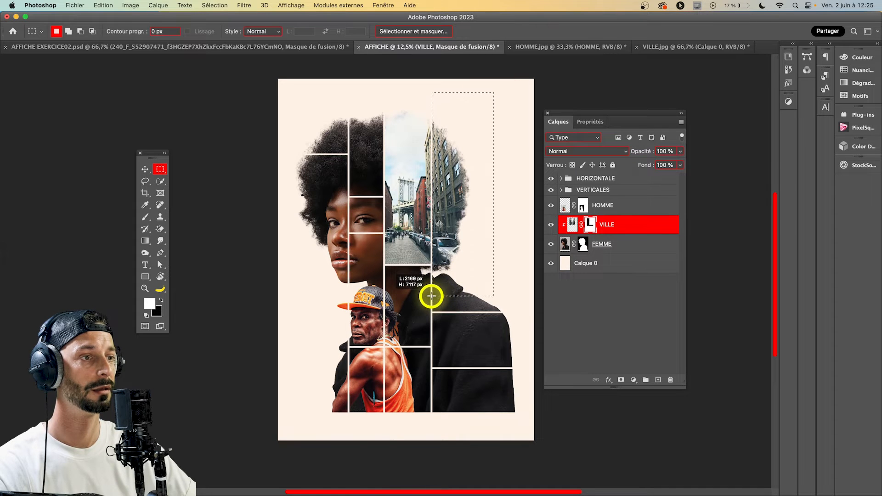
key("super+BackSpace")
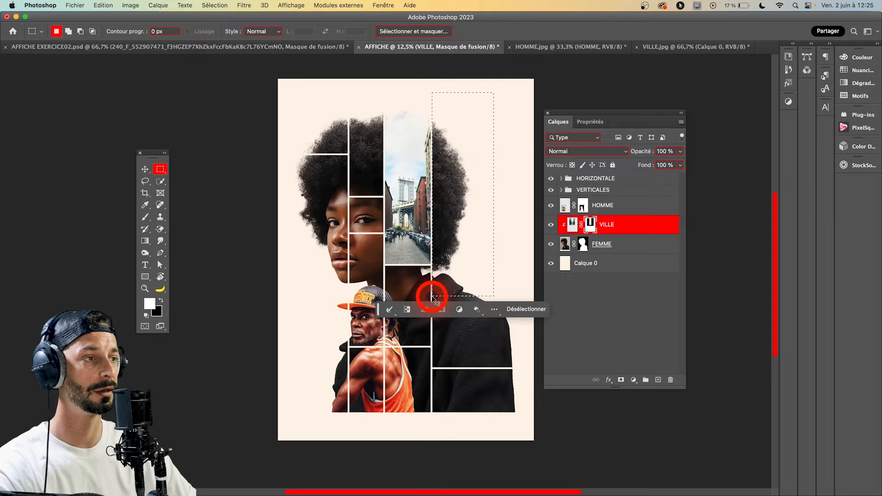
key("super+d")
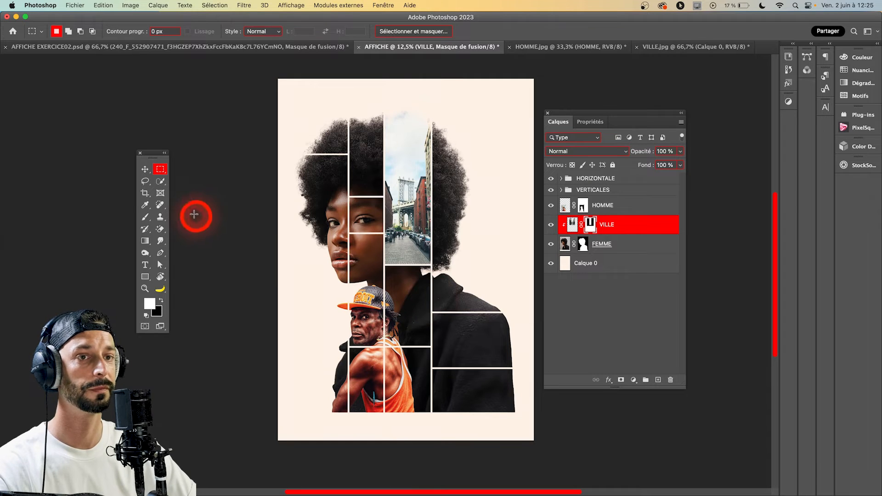
key("v")
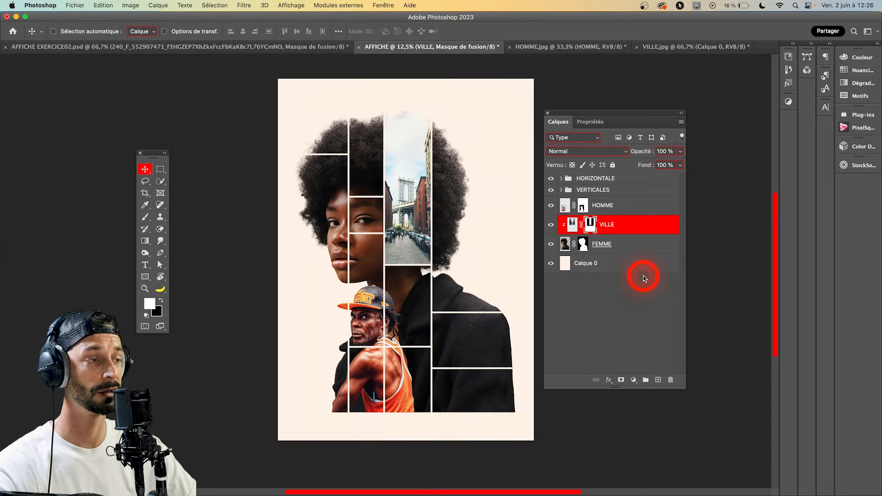
left_click(588, 224)
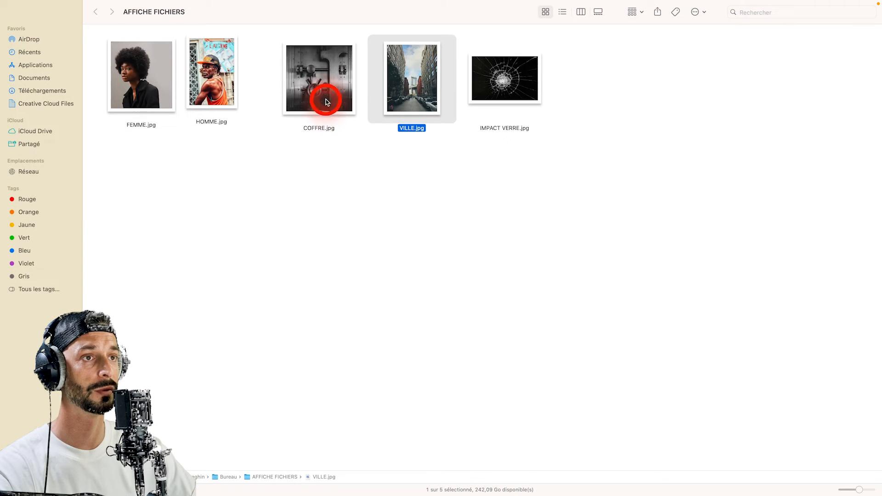
Open COFFRE.jpg from the AFFICHE FICHIERS folder in Photoshop and raise the vault image's brightness to 47.
left_click_drag(326, 102, 464, 494)
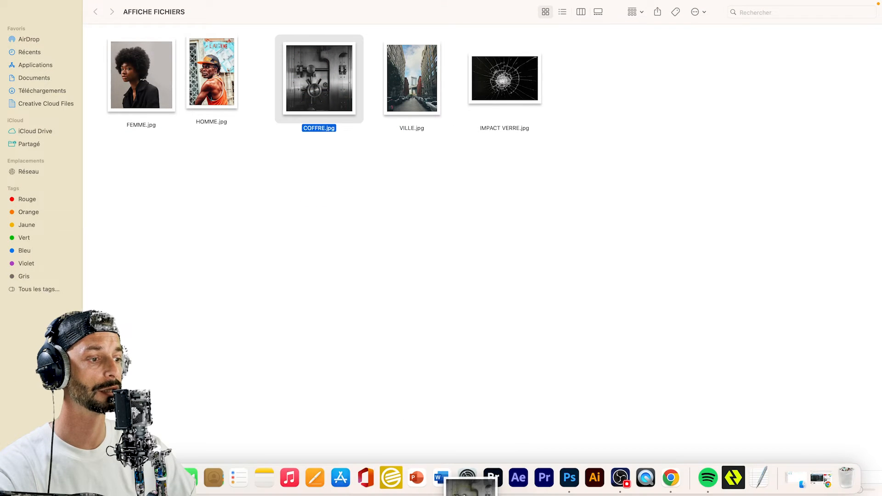
left_click_drag(465, 494, 569, 478)
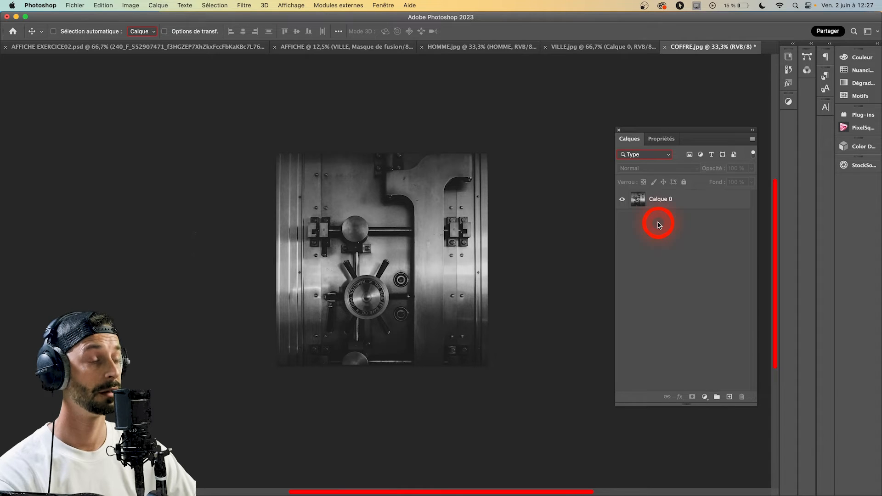
left_click(704, 203)
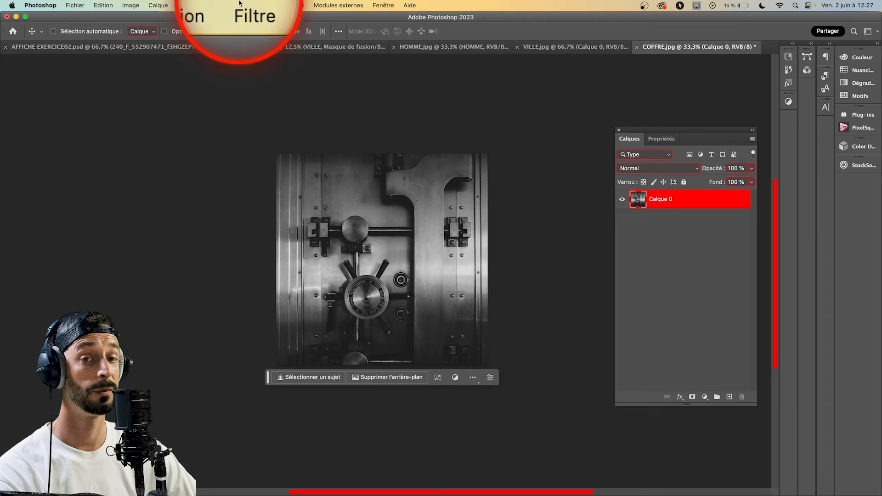
left_click(134, 4)
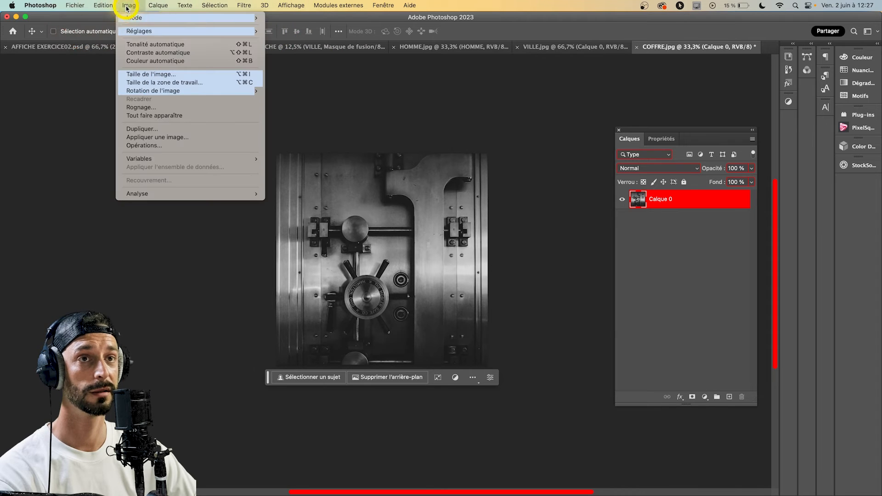
mouse_move(133, 29)
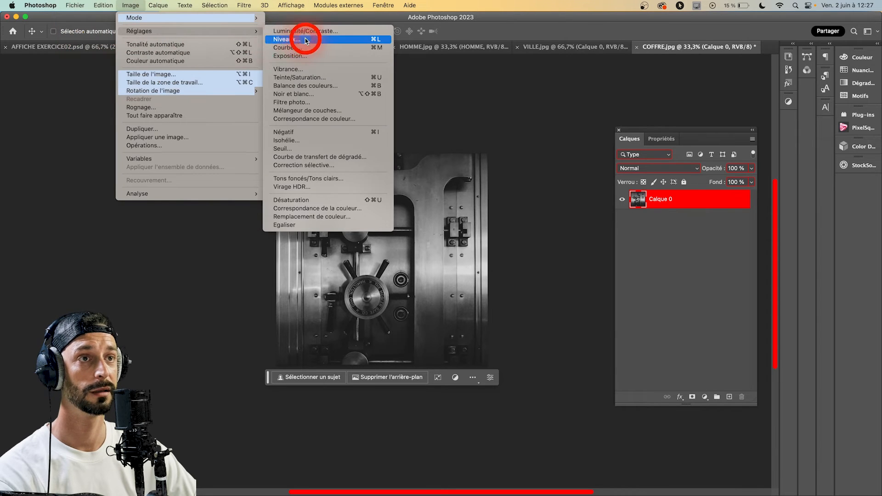
left_click(285, 31)
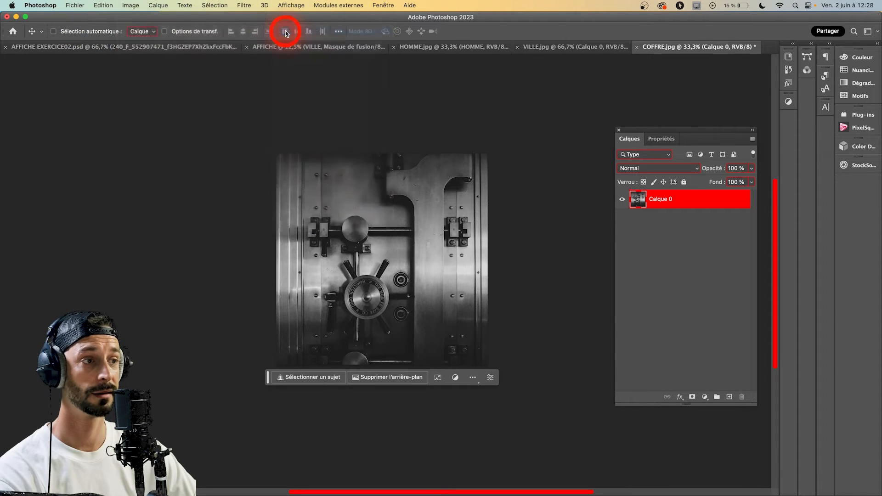
left_click_drag(588, 236, 555, 254)
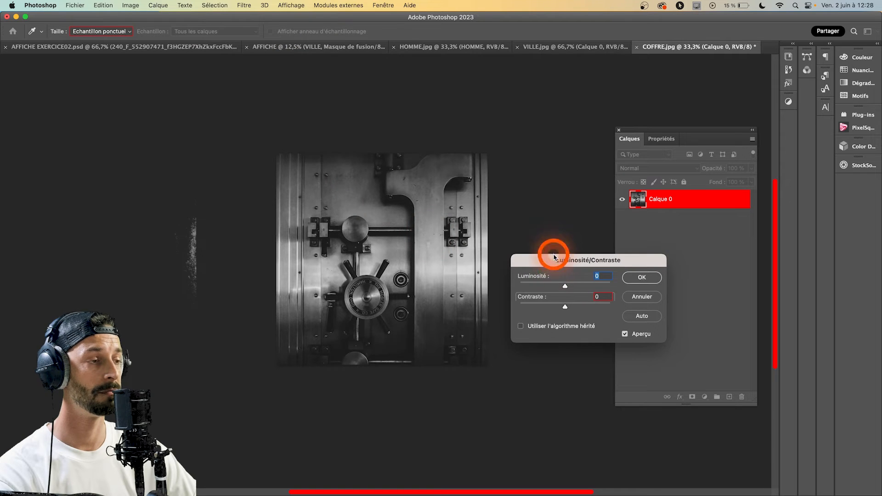
left_click_drag(564, 288, 576, 287)
left_click(594, 282)
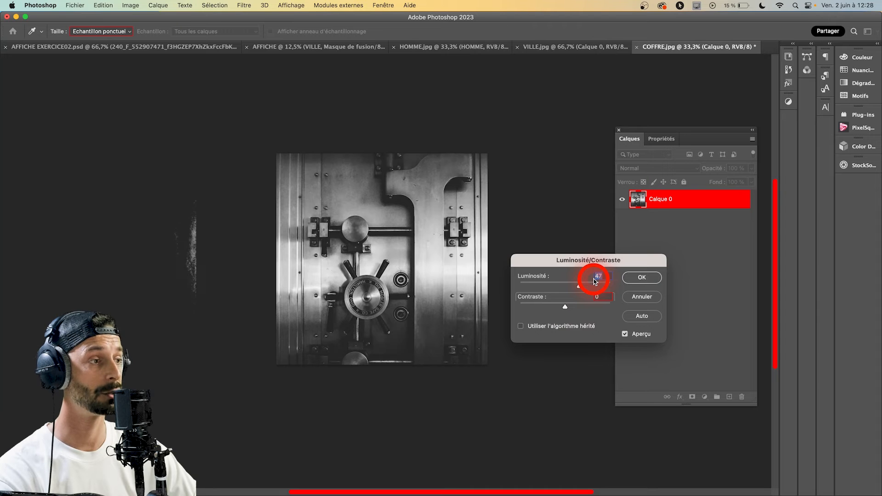
left_click(648, 277)
Rename the vault image's layer COFFRE.
left_click(674, 264)
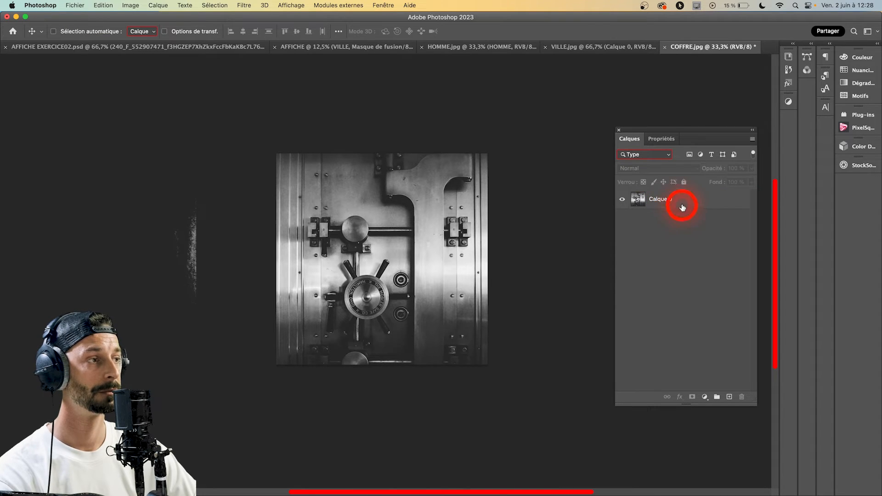
double_click(663, 200)
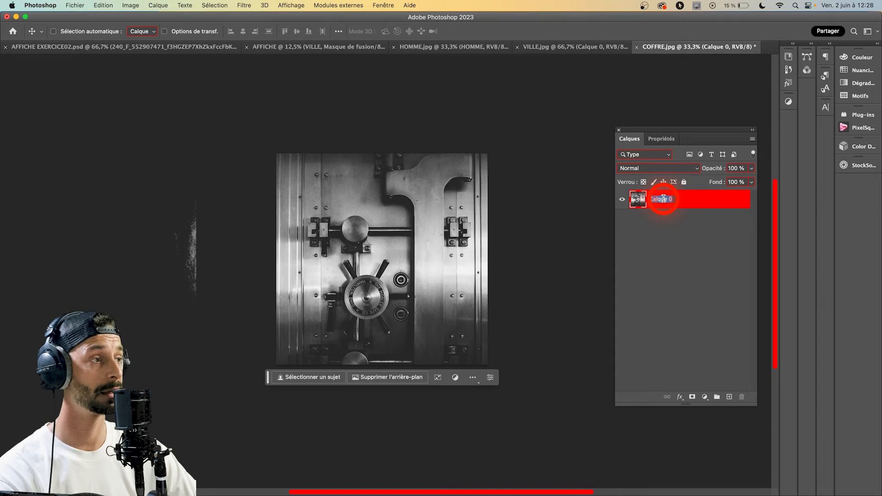
type("COFFRE")
left_click(664, 252)
Copy the COFFRE layer into the AFFICHE poster over the coat's outer shoulder, clipped to FEMME directly beneath VILLE.
left_click_drag(685, 199, 413, 306)
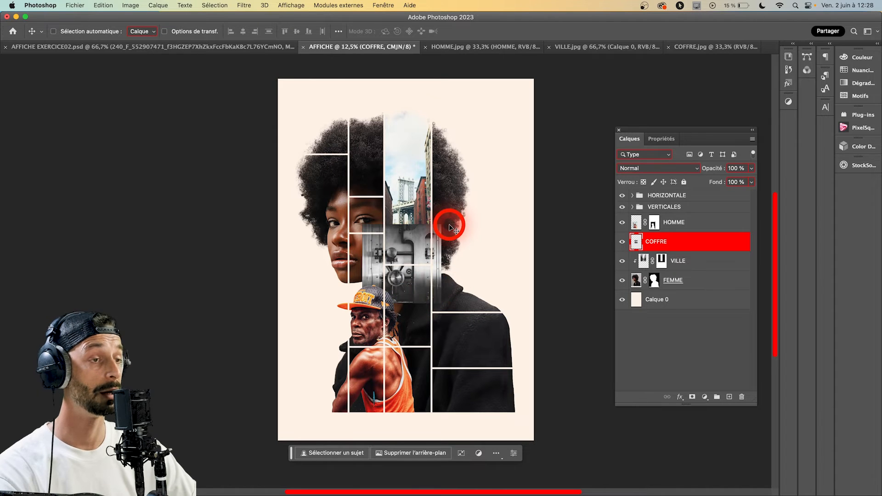
left_click_drag(407, 236, 479, 309)
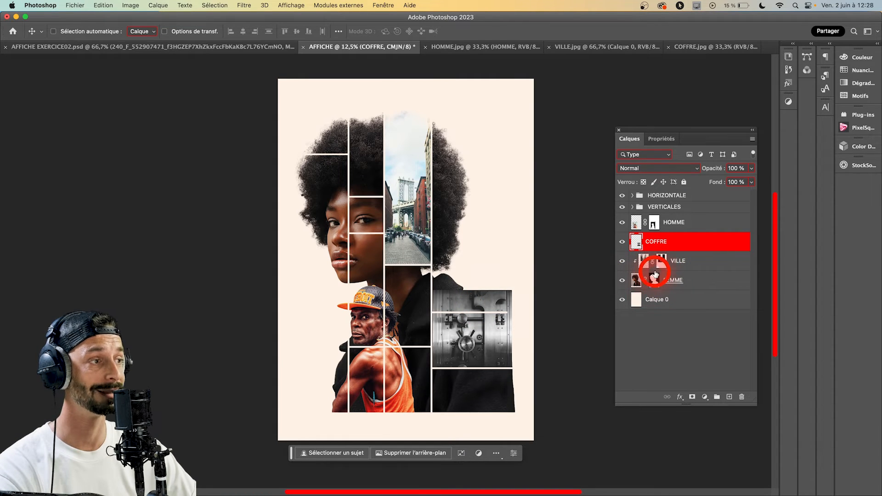
left_click_drag(692, 242, 686, 263)
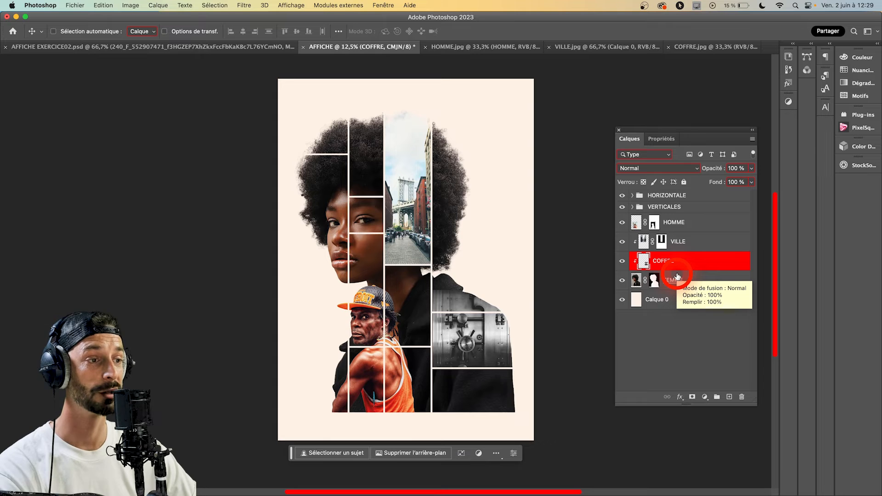
Add a layer mask to COFFRE and fill the shoulder area above the upper horizontal line with black on it, leaving no selection.
left_click(691, 398)
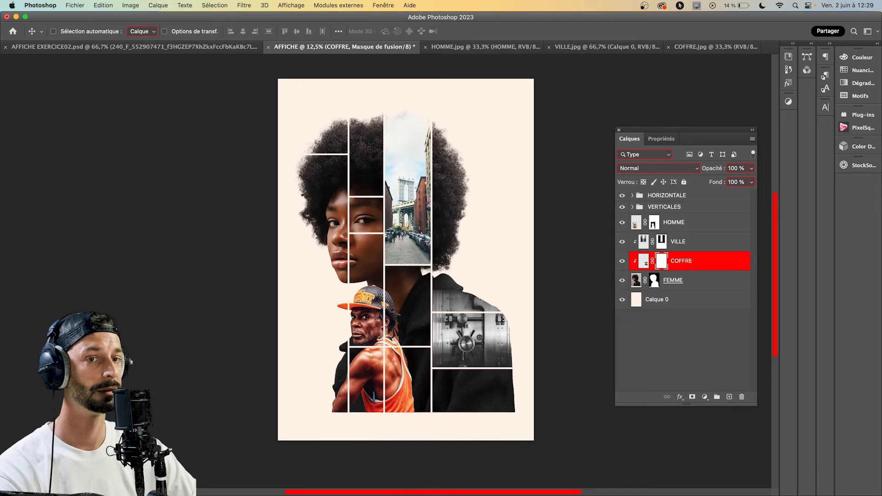
left_click_drag(205, 271, 181, 172)
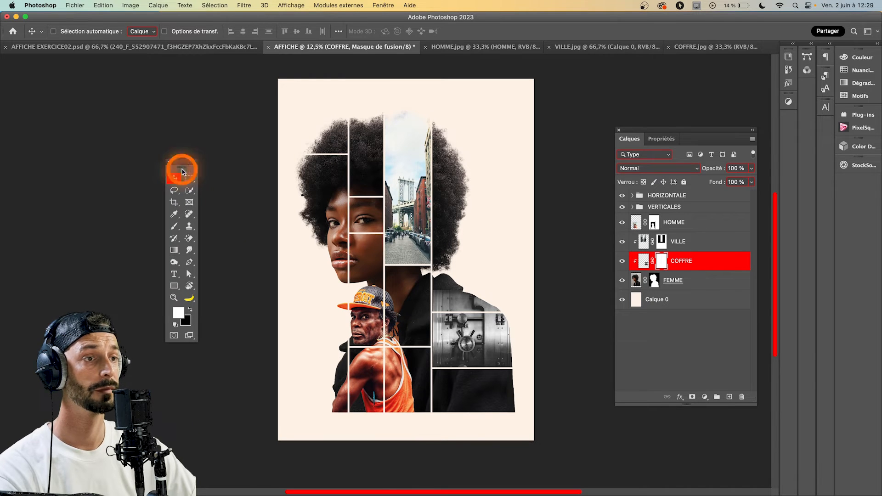
key("b")
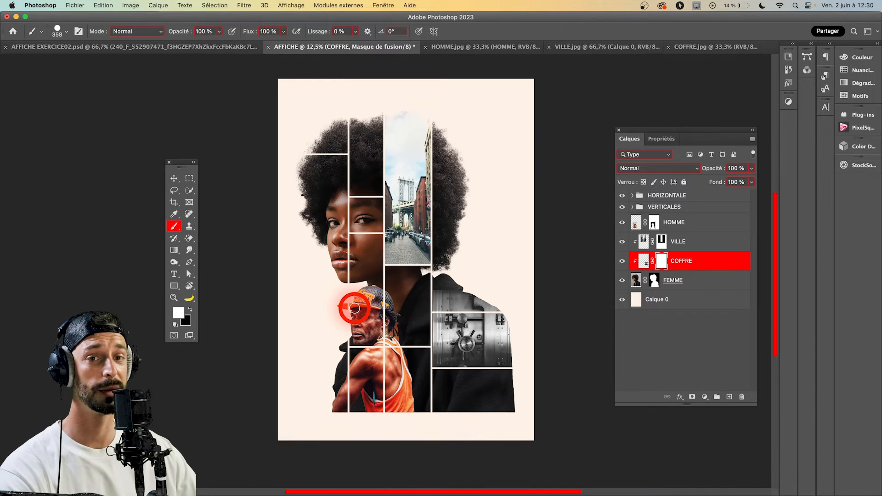
left_click(189, 179)
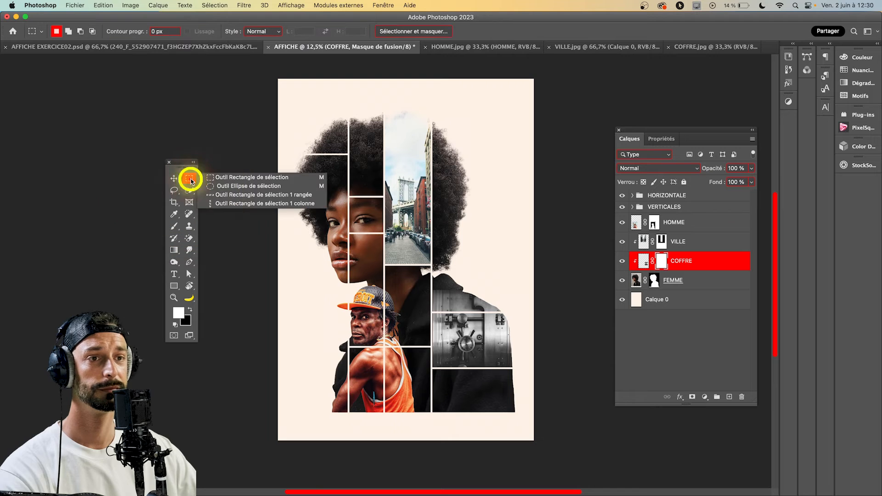
left_click_drag(436, 268, 541, 312)
key("BackSpace")
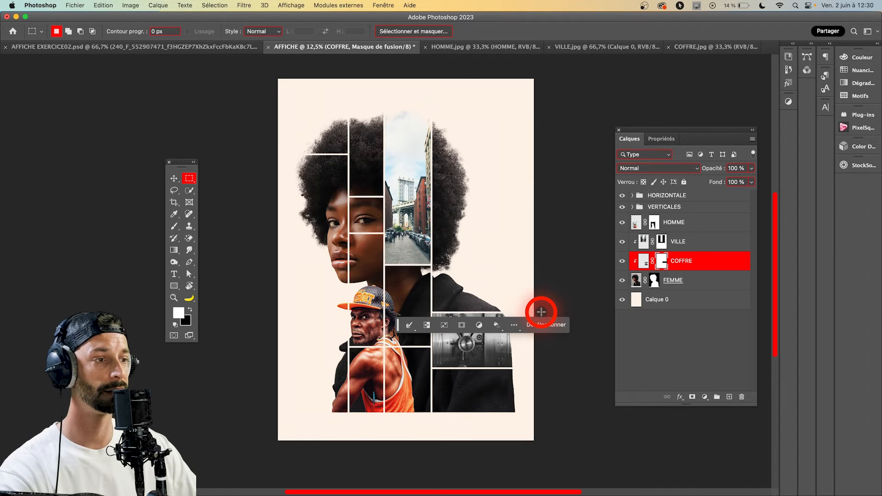
left_click(541, 313)
left_click(173, 178)
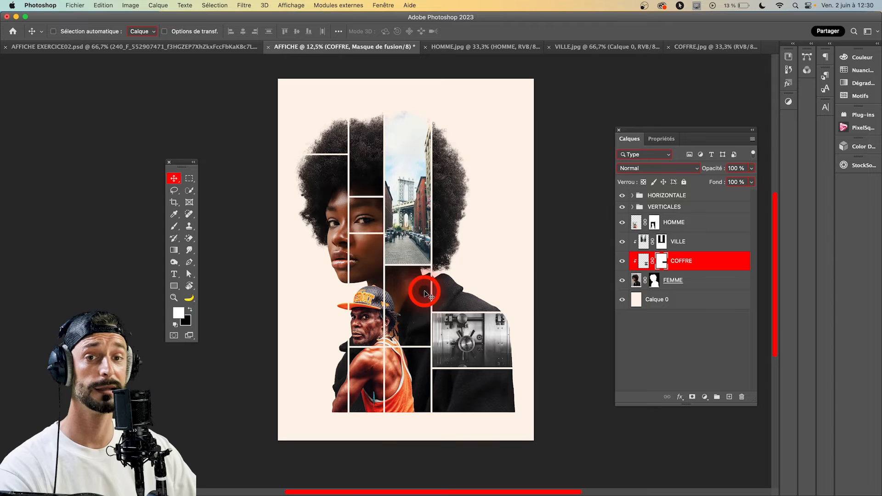
Examine the red-tinted sections in the reference poster AFFICHE EXERCICE02.psd, and return to the AFFICHE document.
left_click_drag(425, 294, 260, 52)
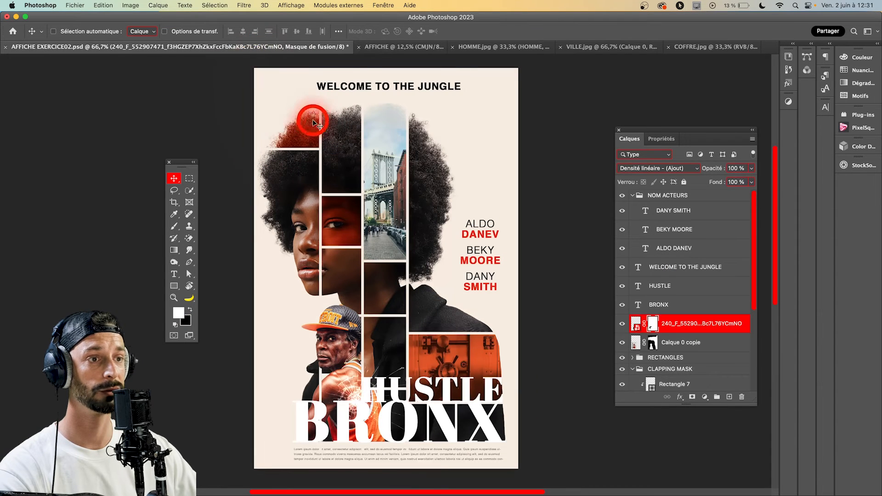
mouse_move(344, 199)
left_mouse_down()
mouse_move(309, 140)
mouse_move(502, 370)
mouse_move(478, 377)
mouse_move(324, 192)
mouse_move(384, 91)
left_mouse_up()
left_click(371, 46)
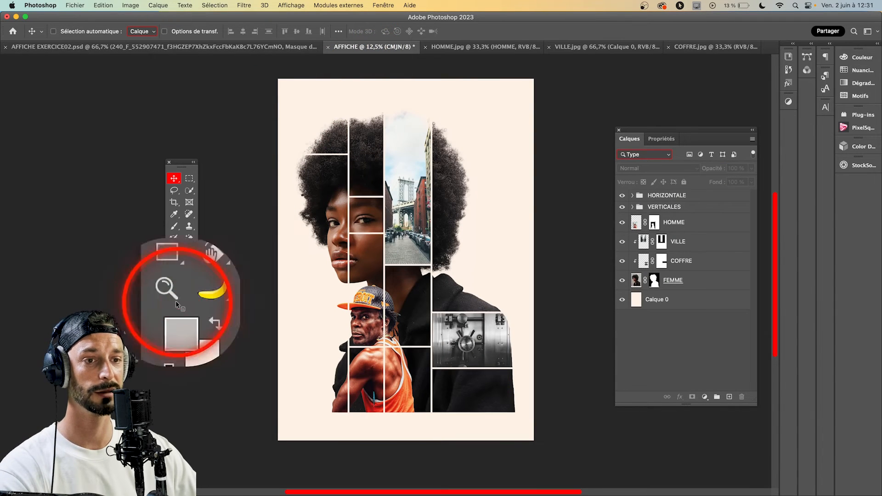
Draw a rectangle about 2068 x 1467 px over the upper-left hair section and set its fill colour to FF3C00.
left_click(174, 286)
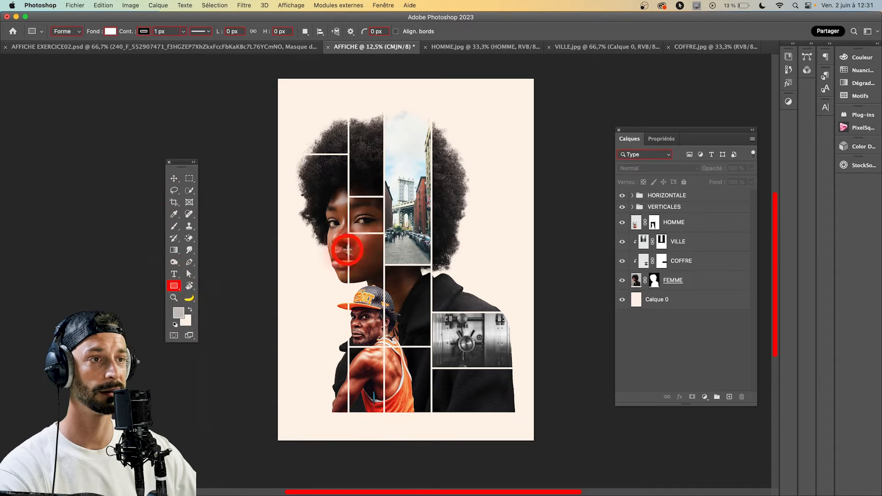
left_click_drag(346, 115, 288, 154)
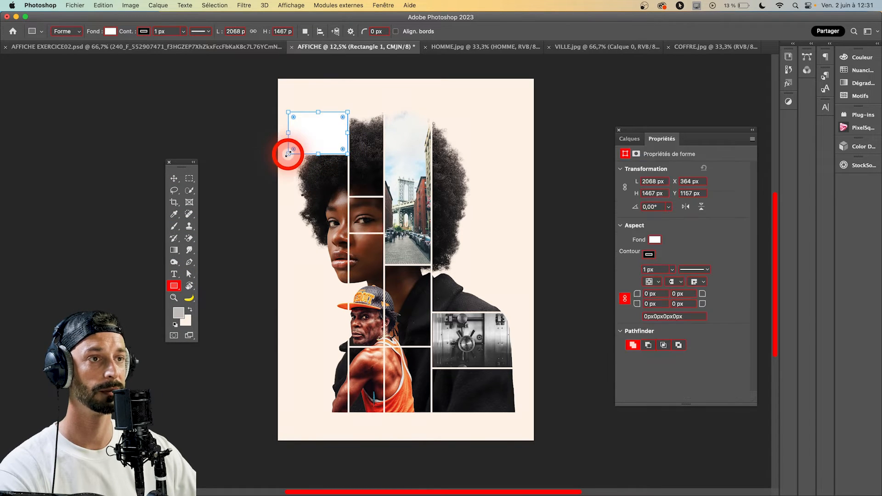
left_click(654, 239)
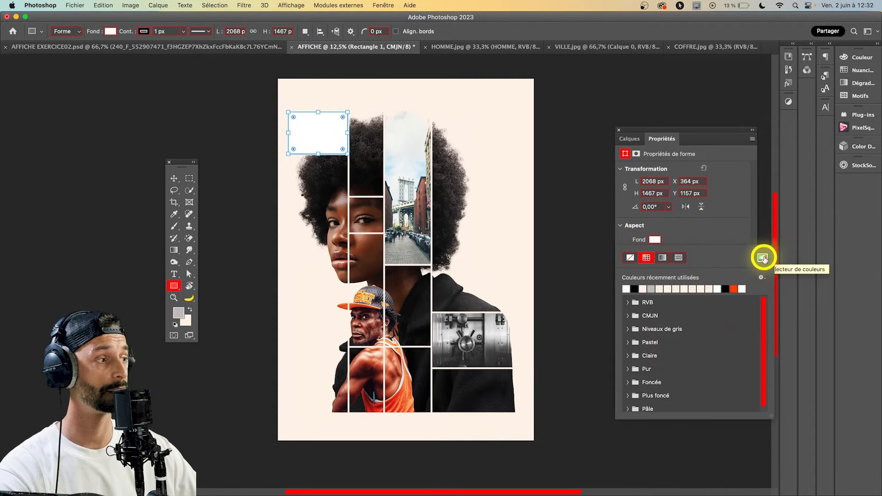
left_click(762, 258)
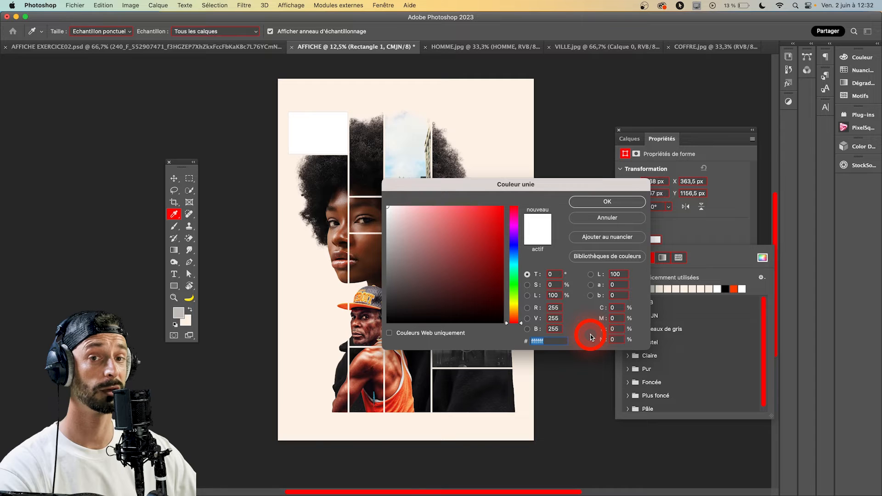
type("FF3C00")
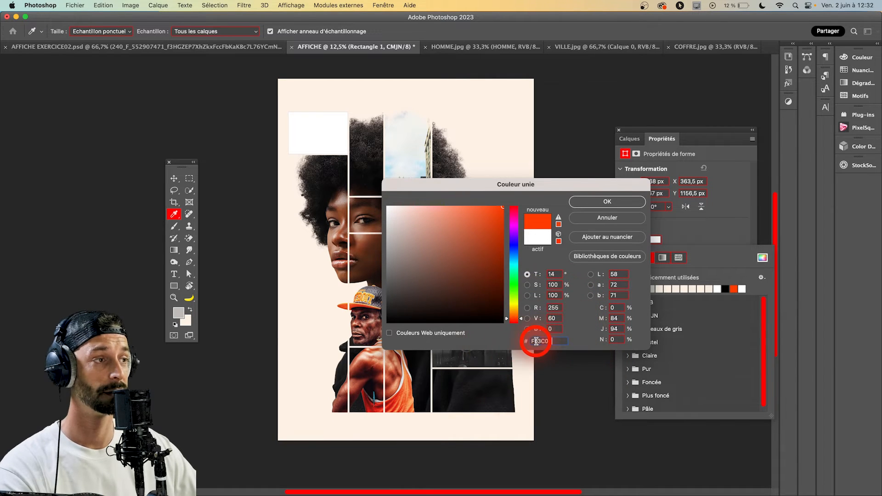
left_click(604, 202)
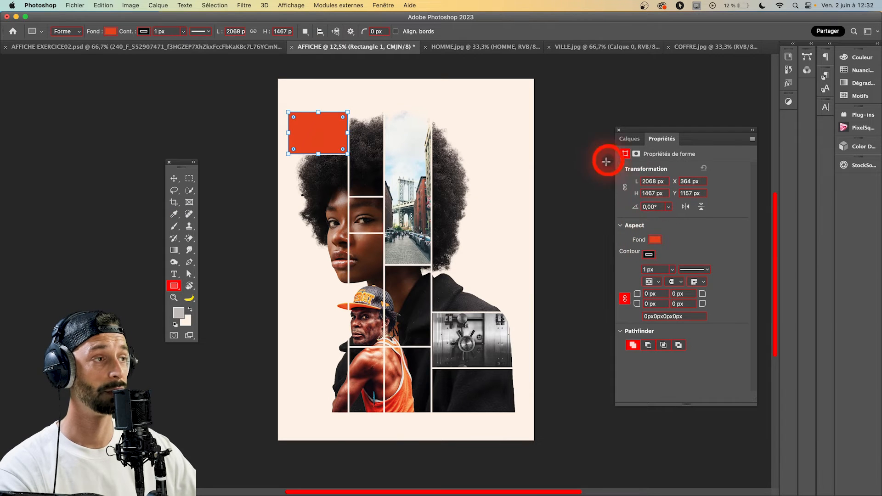
left_click(630, 140)
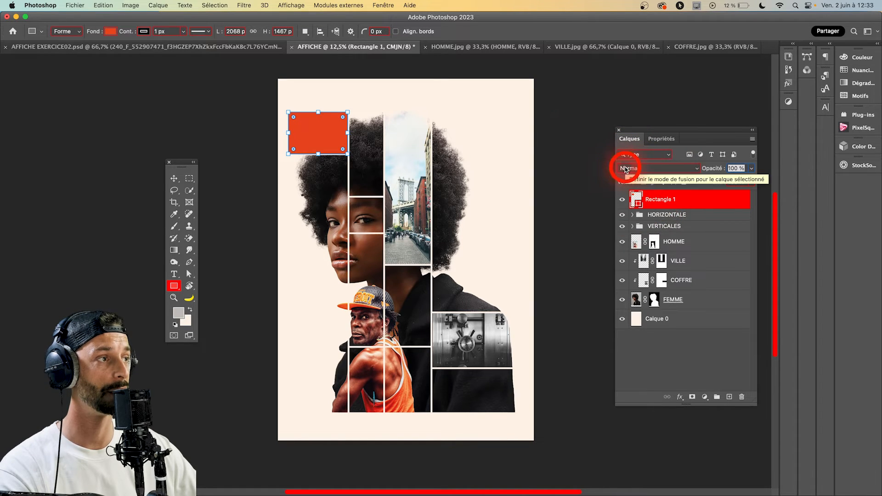
Set the hair rectangle's blending mode to Produit and place its layer between VILLE and COFFRE, clipped to FEMME.
left_click(695, 169)
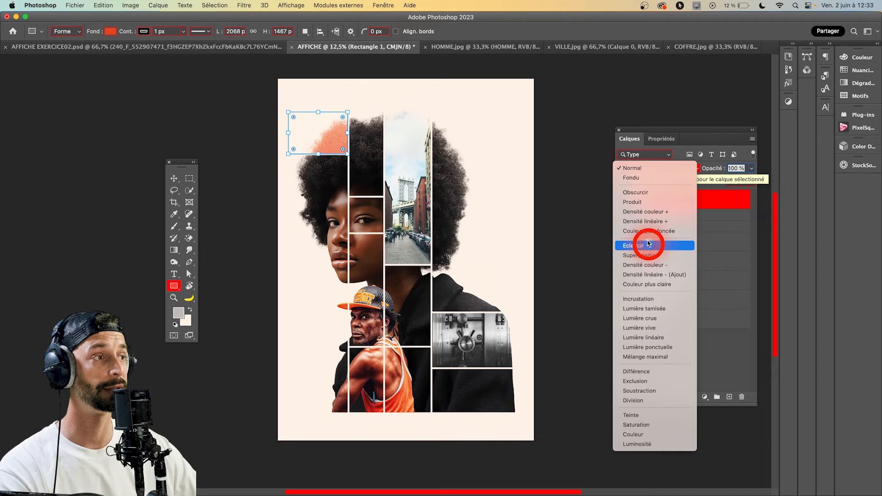
left_click(636, 205)
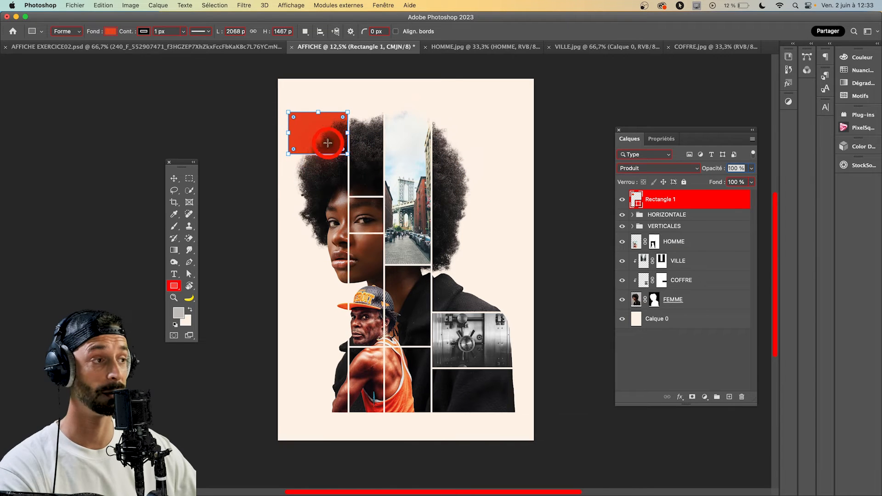
left_click_drag(699, 202, 681, 268)
left_click(645, 267)
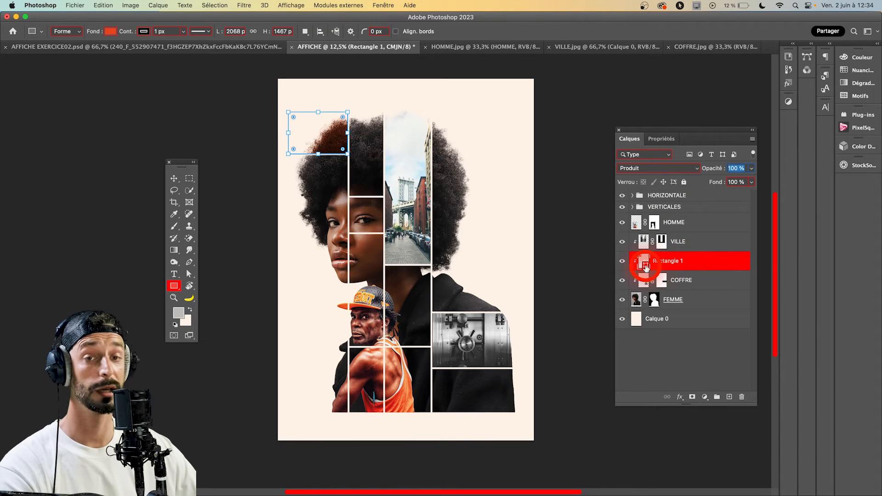
key("v")
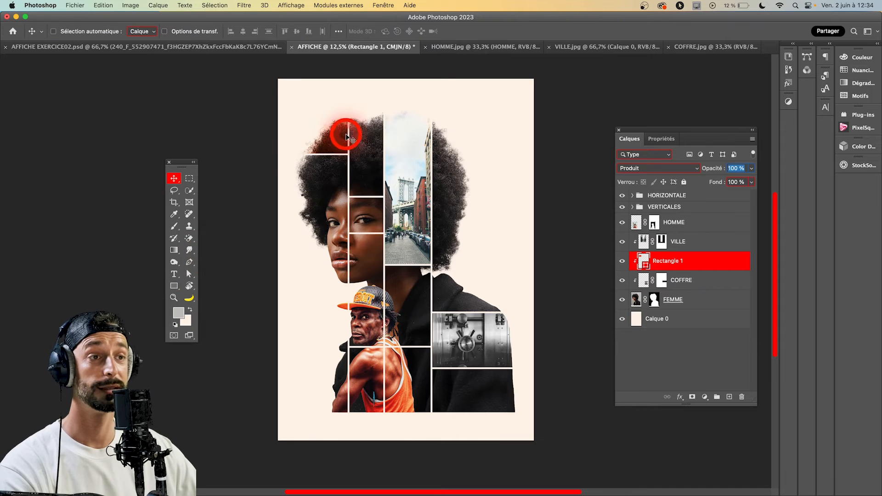
left_click_drag(305, 150, 350, 146)
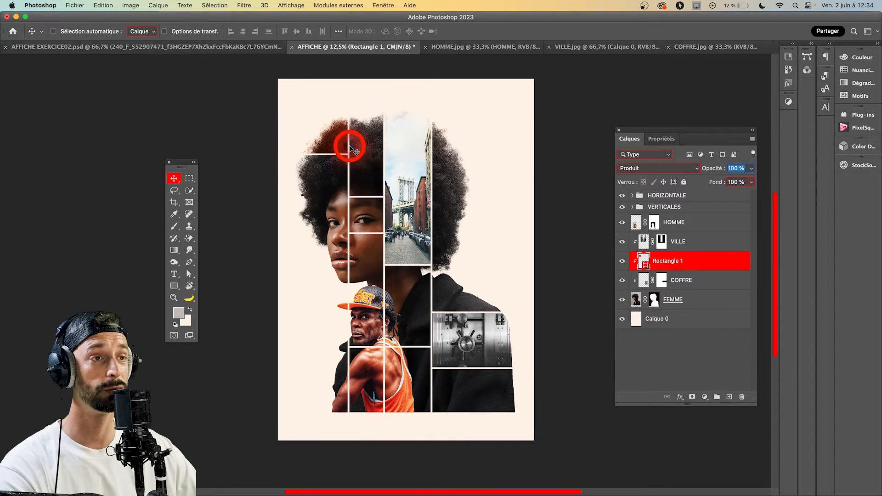
Change the hair rectangle's blending mode to Incrustation.
left_click(679, 170)
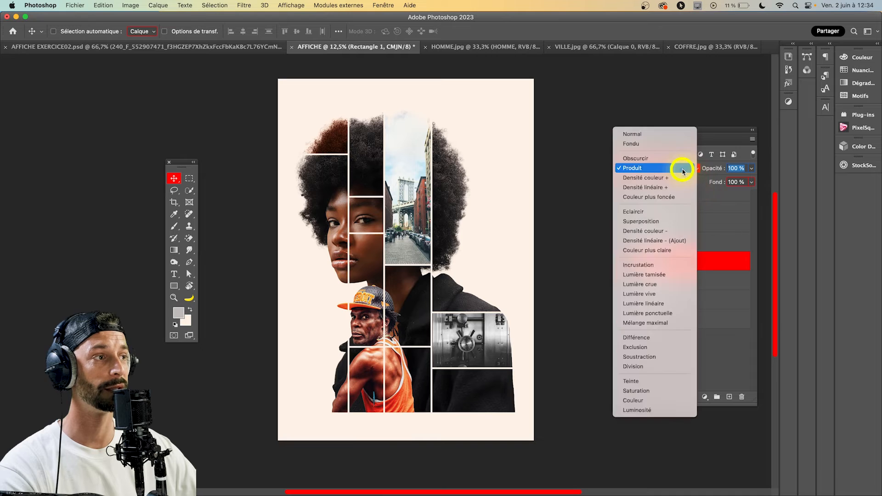
left_click_drag(679, 170, 640, 267)
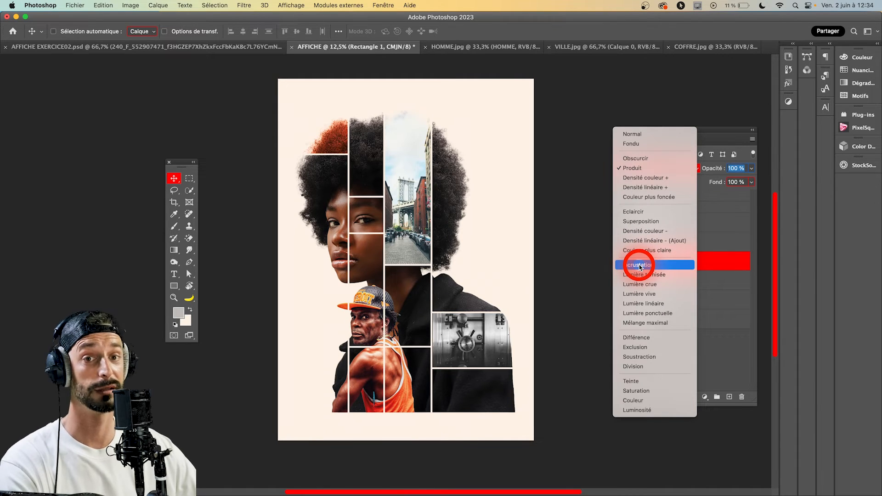
left_click_drag(640, 266, 639, 266)
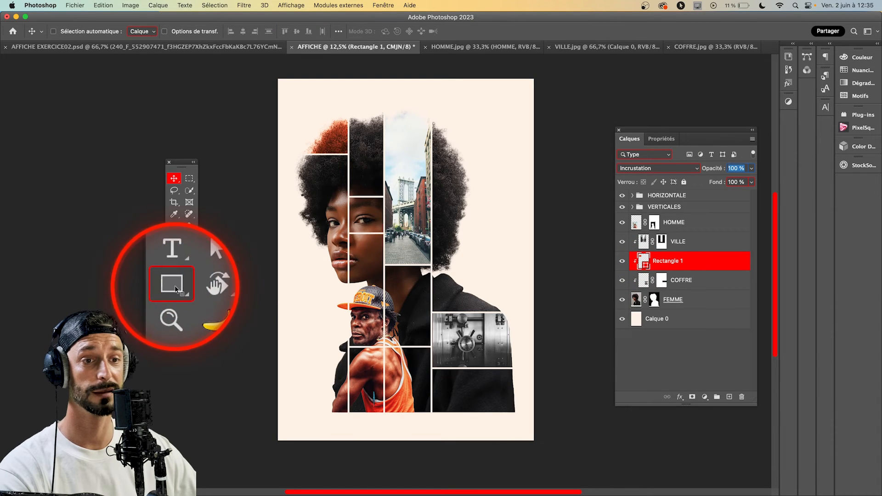
Draw a rectangle about 3111 x 1914 px covering the vault section between the two horizontal lines on the coat.
left_click(174, 287)
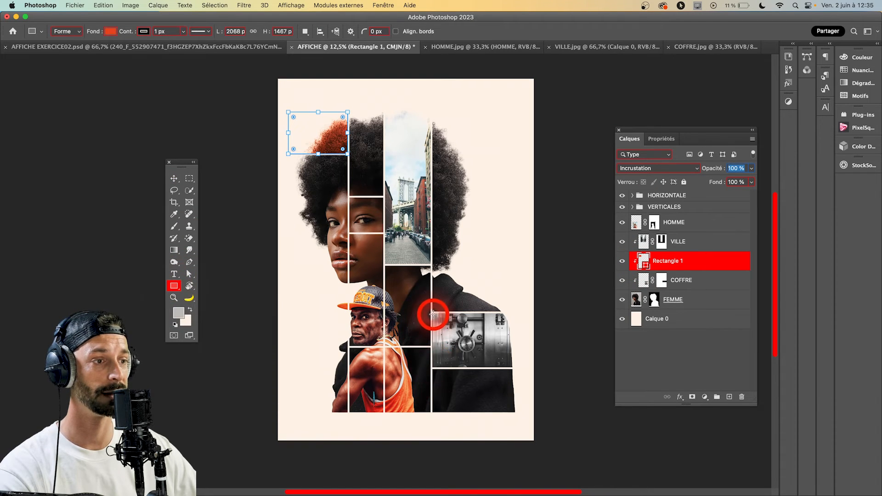
mouse_move(432, 314)
left_mouse_down()
mouse_move(550, 349)
mouse_move(544, 362)
mouse_move(521, 367)
left_mouse_up()
mouse_move(671, 261)
left_mouse_down()
mouse_move(674, 268)
mouse_move(681, 259)
left_mouse_up()
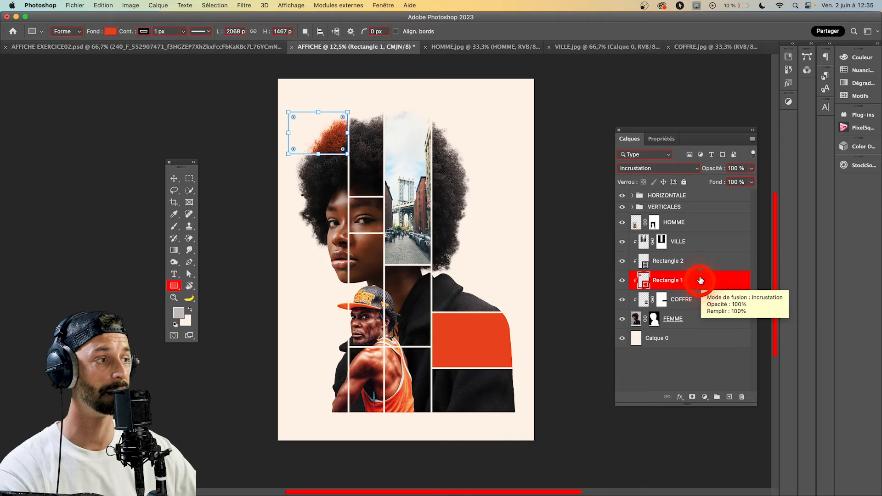
Rename the vault rectangle layer "Rectangle COFFRE" and the hair rectangle layer "Rectangle CHEVEUX".
left_click(689, 263)
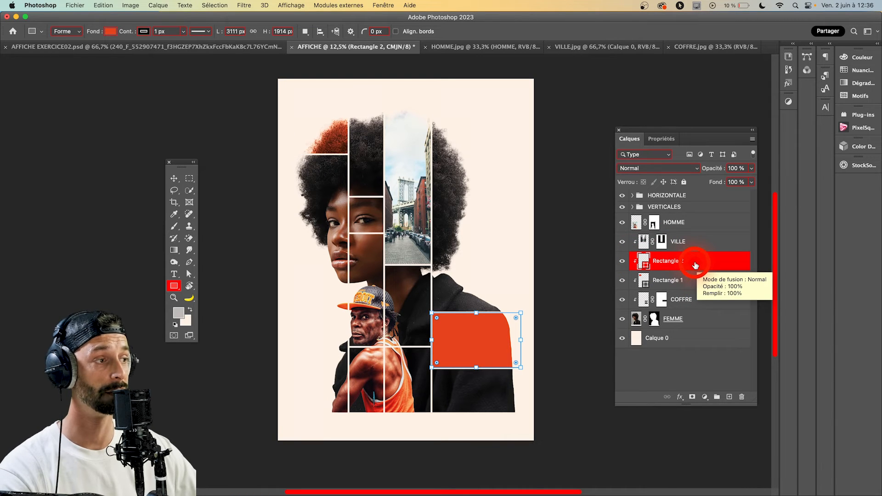
key("f")
key("r")
double_click(673, 260)
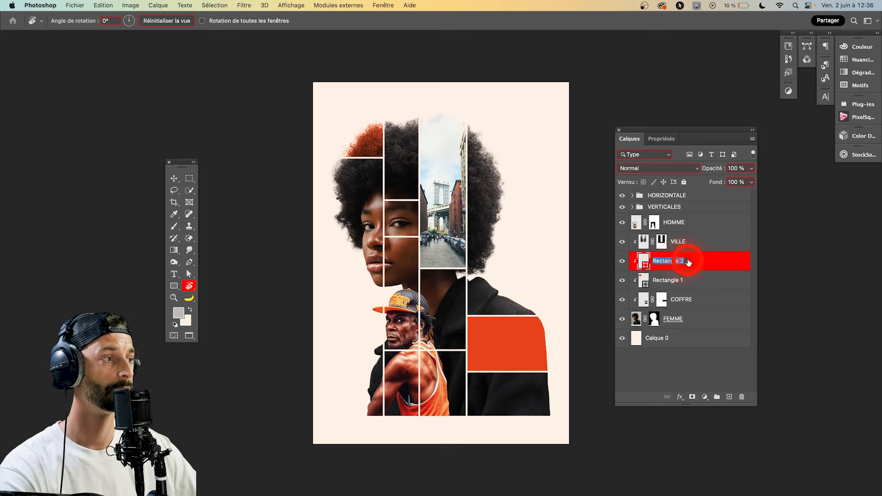
left_click(684, 260)
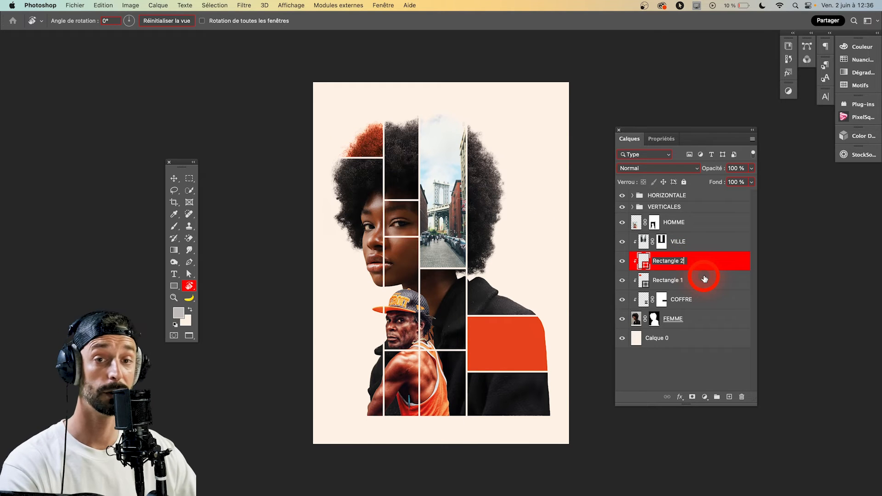
type("COFFRE")
left_click(669, 381)
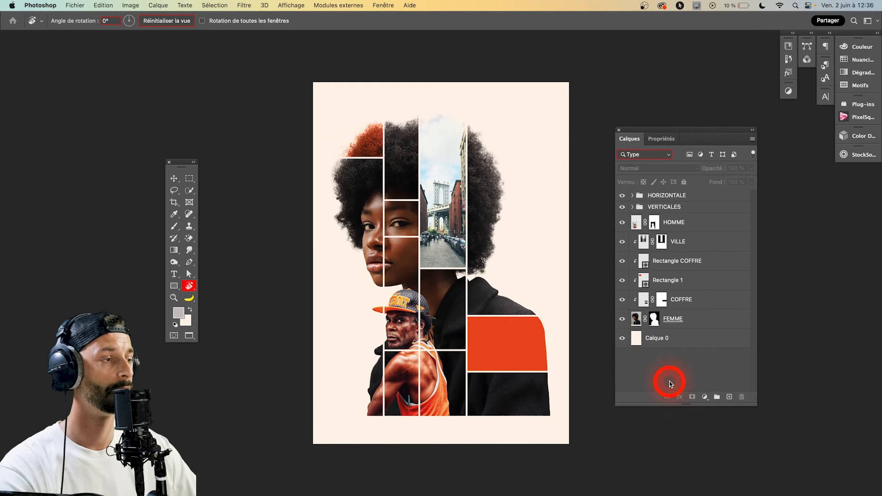
double_click(666, 281)
left_click(684, 280)
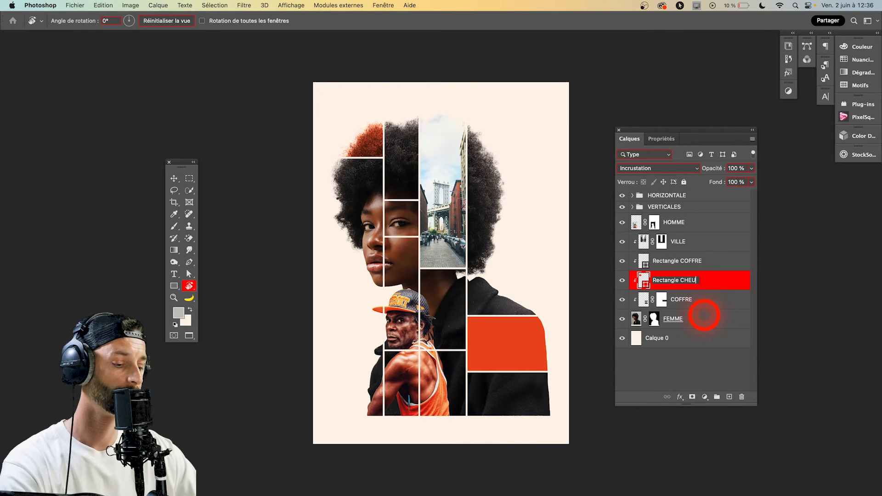
left_click(697, 376)
Set the blending mode of the Rectangle COFFRE layer to Produit.
left_click(652, 261)
left_click(621, 261)
left_click(622, 261)
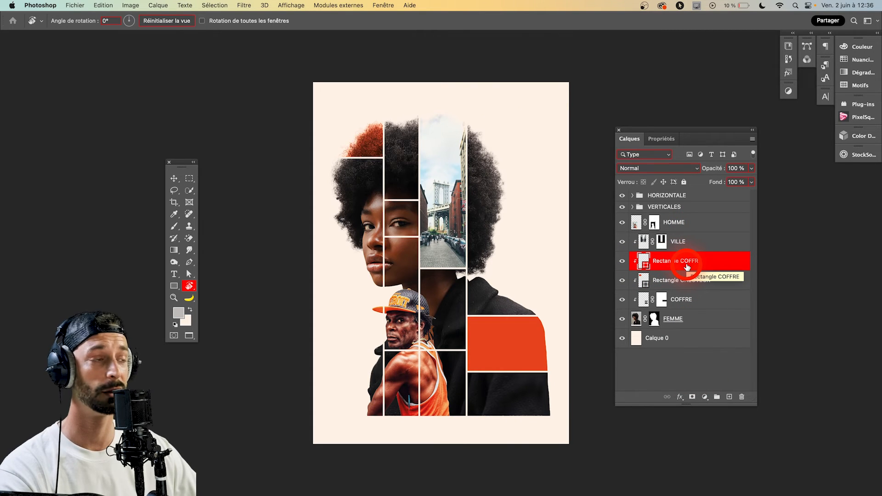
left_click(669, 168)
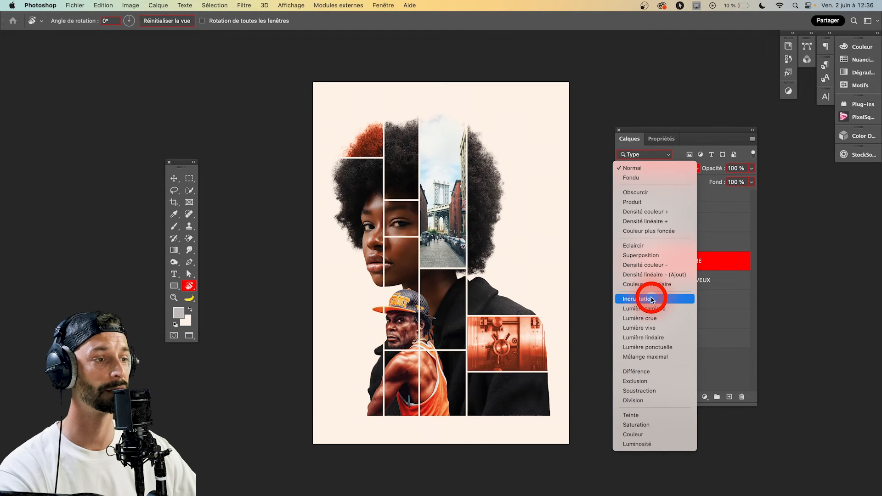
left_click(647, 205)
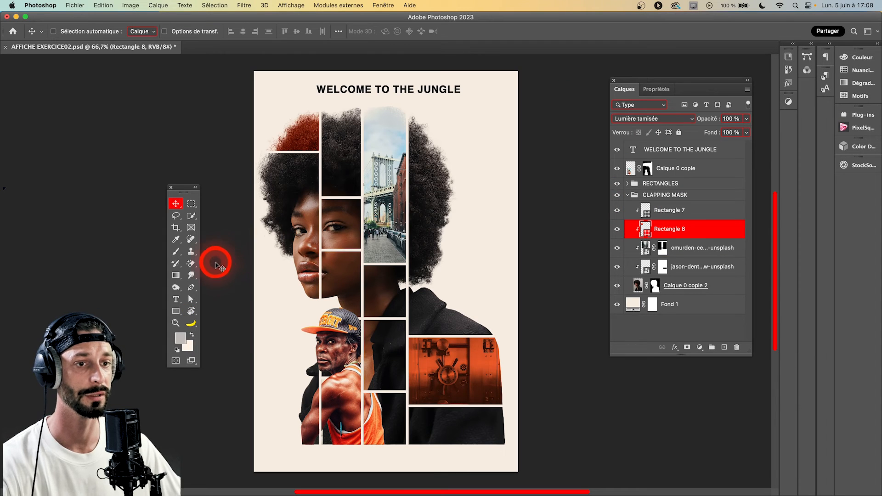
In AFFICHE EXERCICE02.psd, draw a rectangle about 282 x 348 px over the eye section and fill it with FF3C00.
left_click(175, 311)
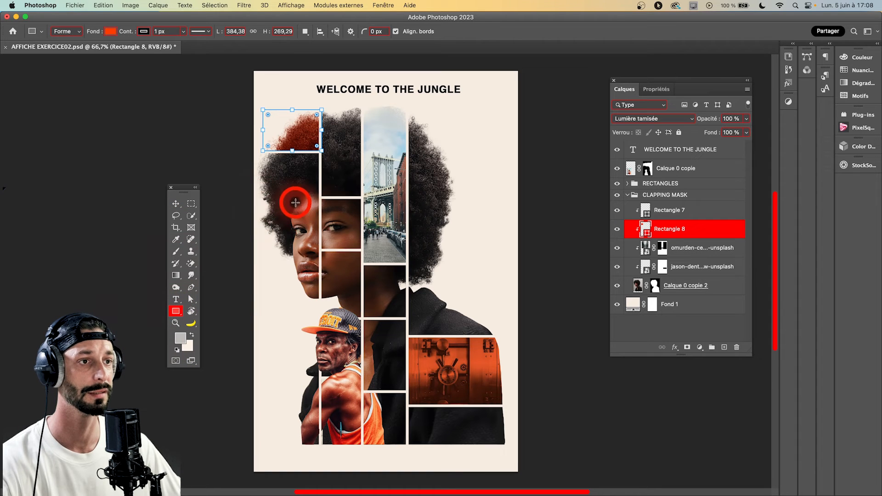
left_click_drag(319, 197, 362, 251)
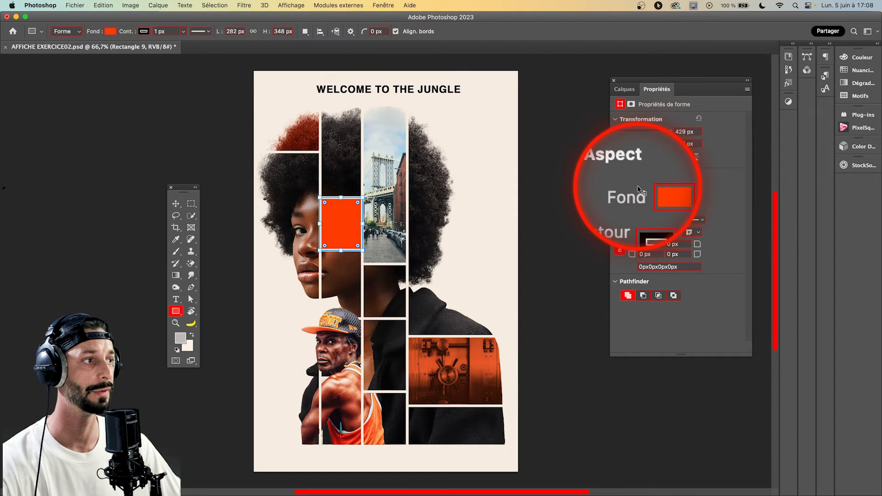
left_click(650, 192)
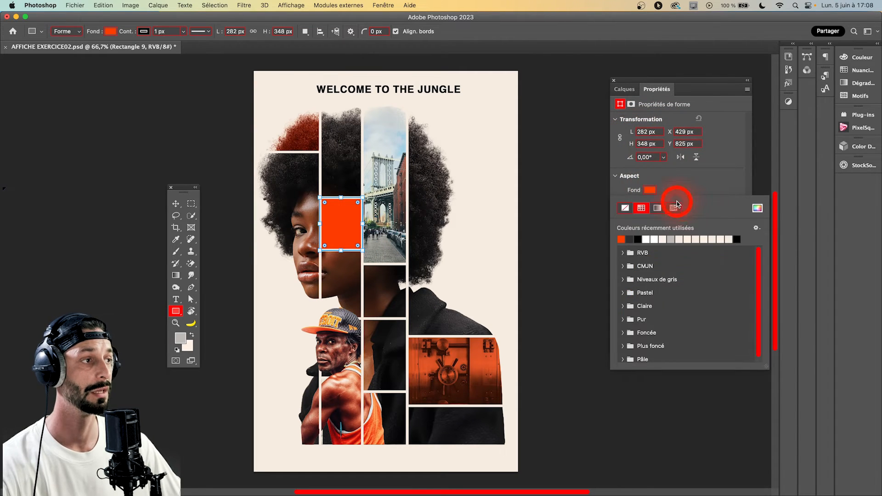
left_click(755, 209)
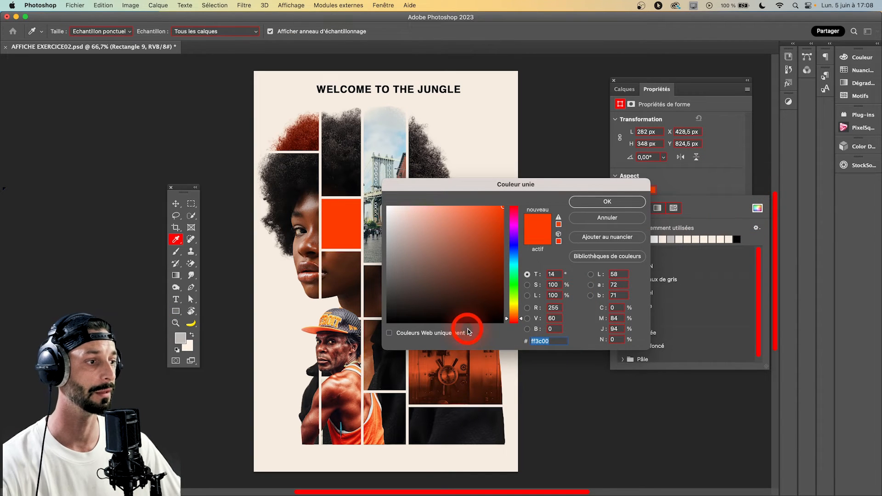
key("super+c")
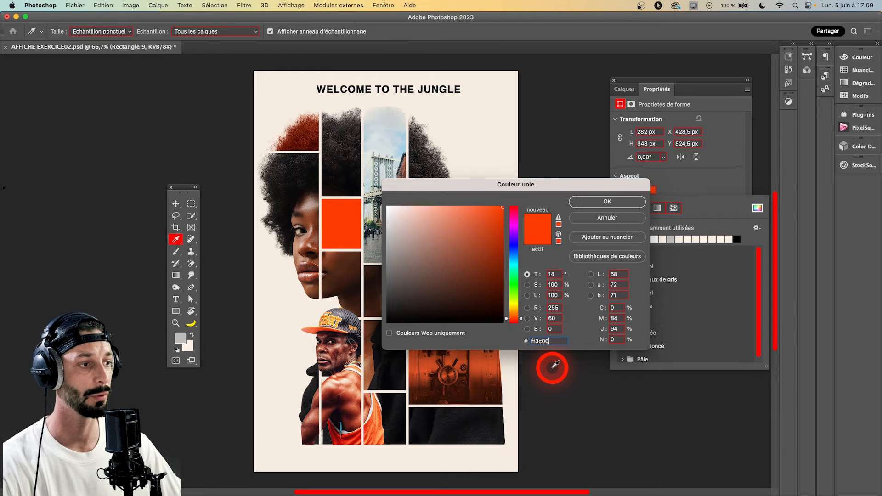
left_click(592, 202)
left_click(694, 179)
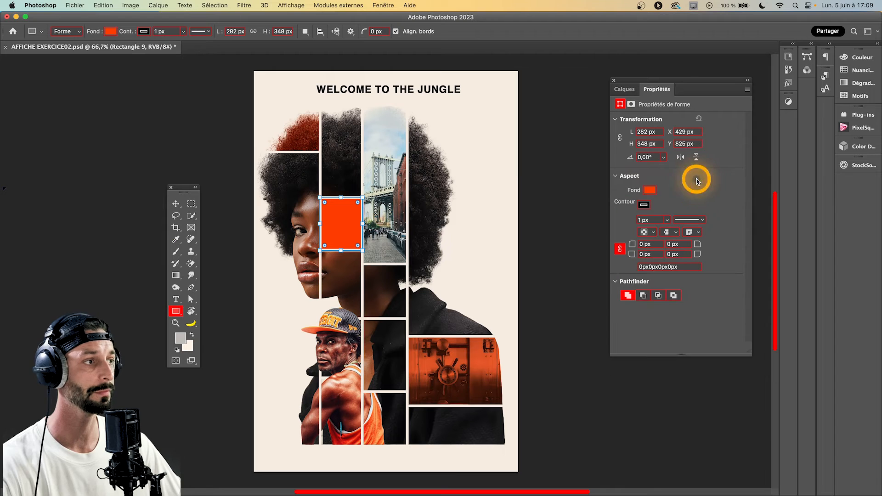
Rename the eye rectangle layer "Rectangle OEIL".
left_click(624, 90)
left_click(689, 230)
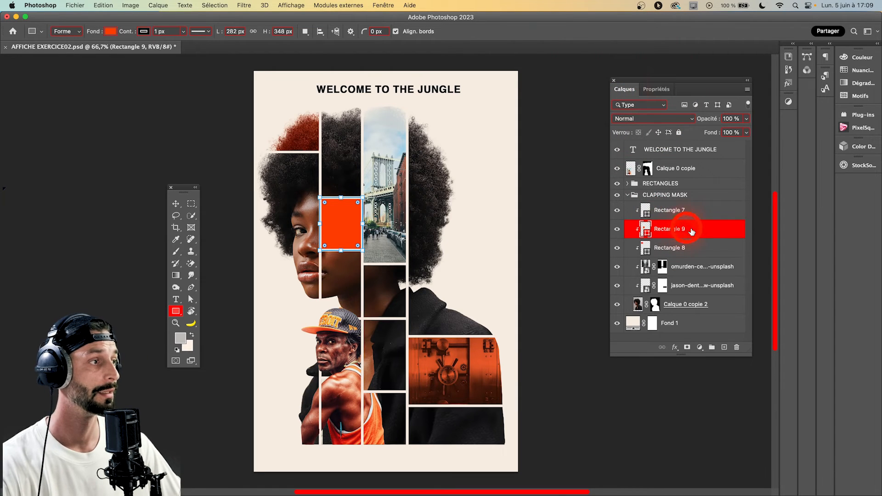
double_click(675, 228)
left_click(706, 257)
type("OEIL")
left_click(710, 214)
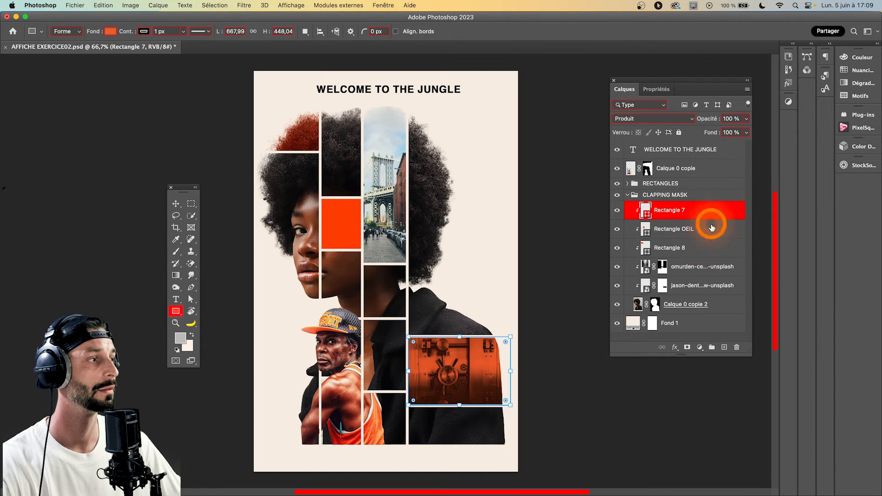
Set the blending mode of the Rectangle OEIL layer to Lumière tamisée and keep that layer selected.
left_click(711, 228)
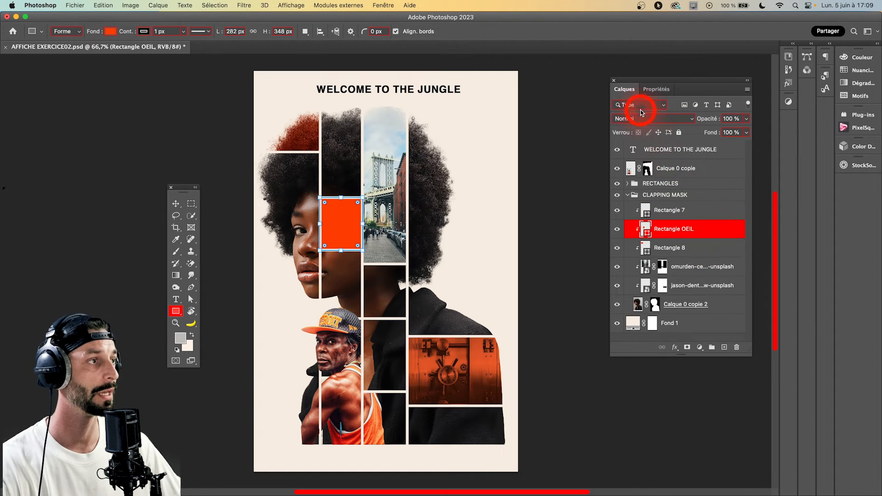
left_click(649, 118)
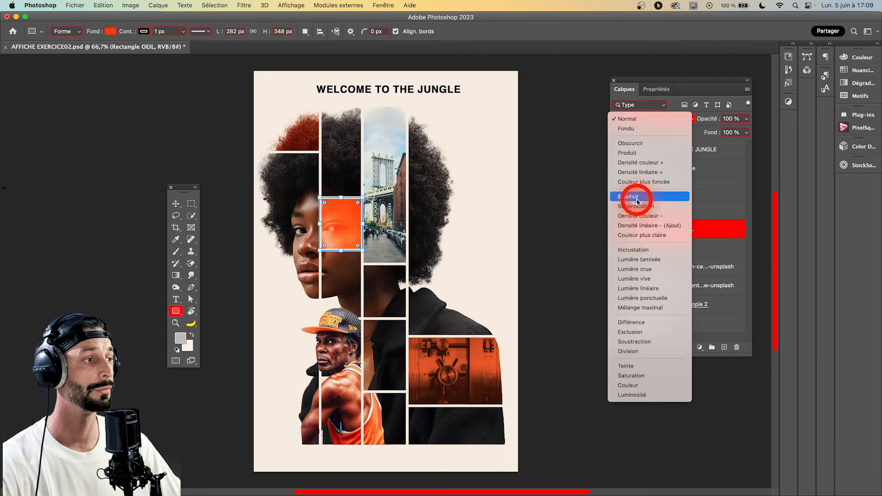
left_click(638, 260)
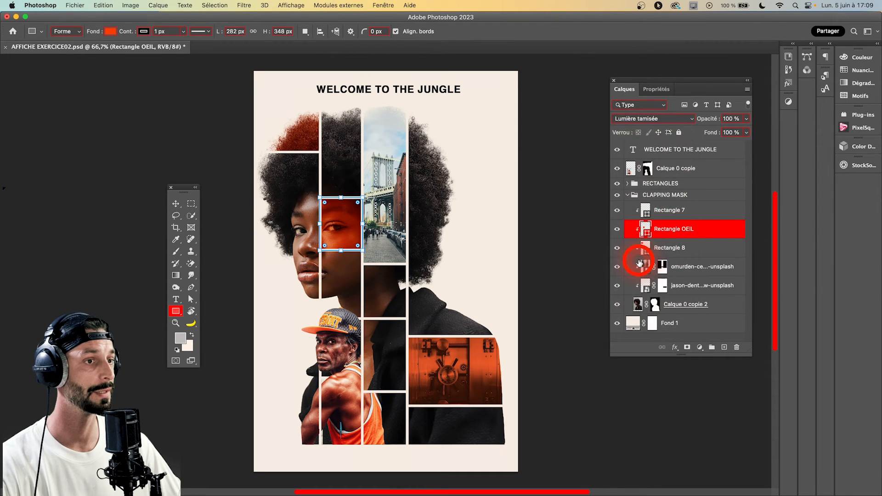
left_click(703, 213)
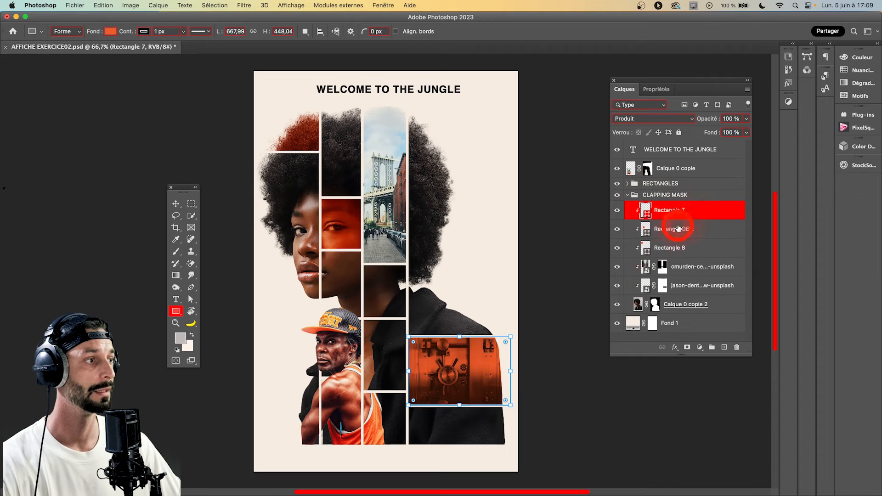
left_click(675, 229)
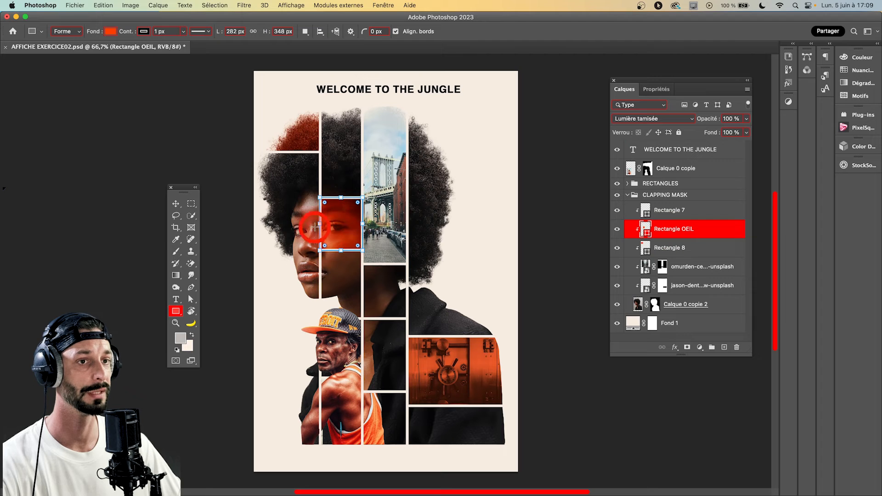
Add a layer mask to the Rectangle OEIL layer and activate the Brush tool.
left_click(175, 204)
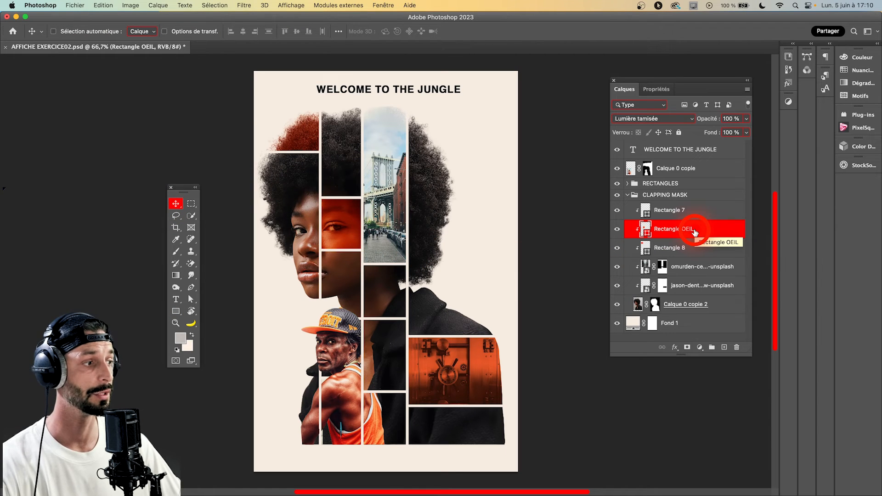
left_click(687, 347)
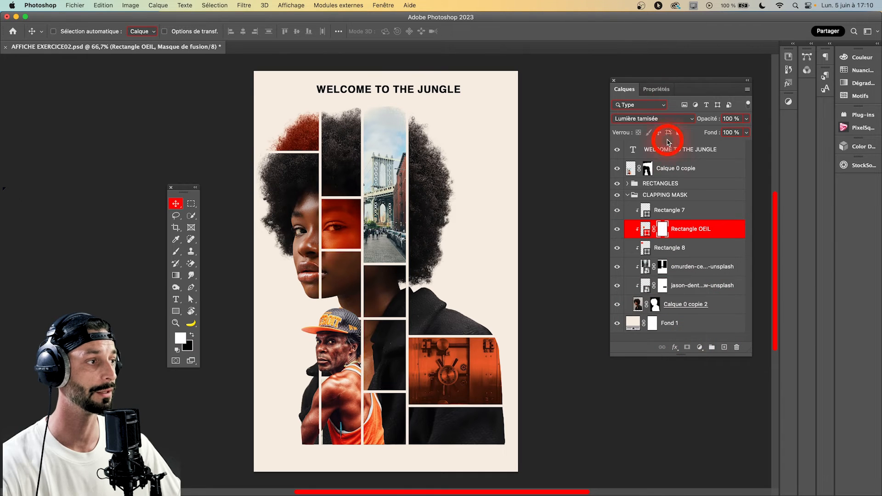
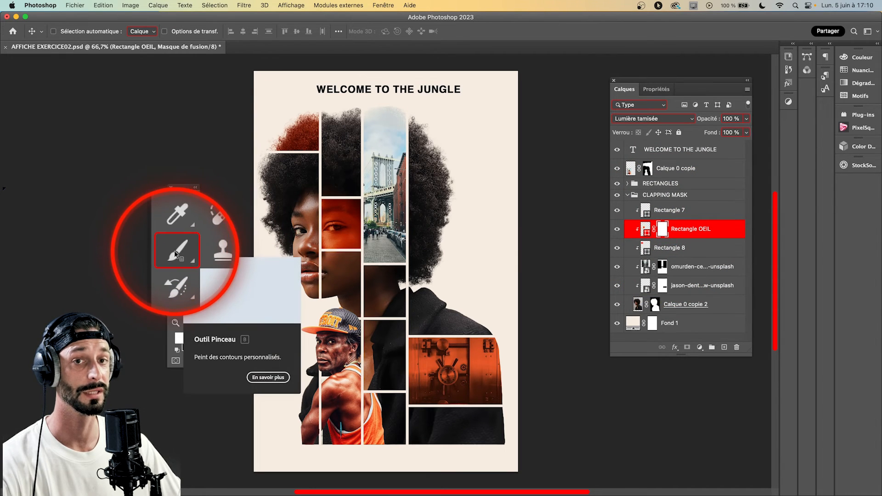
left_click(175, 252)
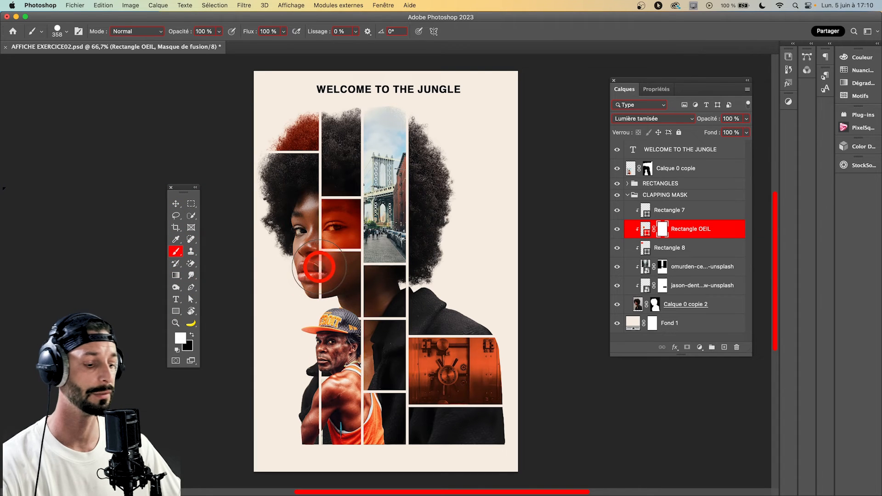
Set the brush to the hard Arrondi net tip with a size of 14 px for work on the tinted eye.
left_click(175, 324)
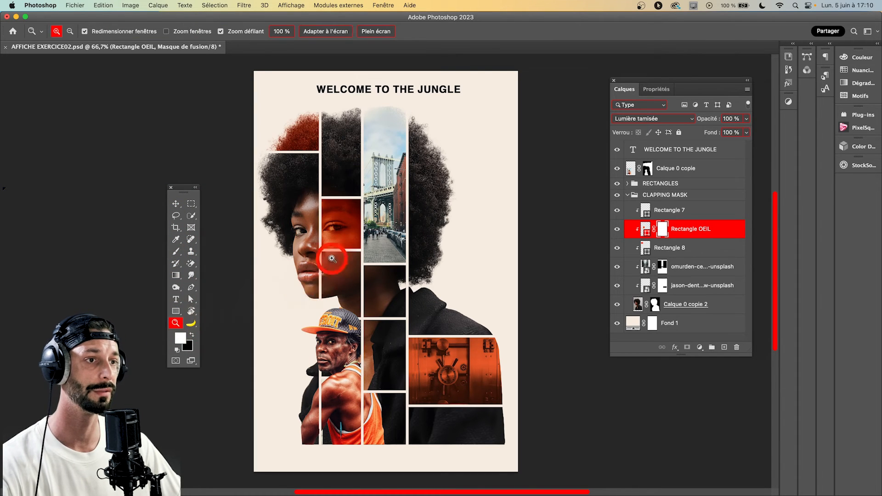
left_click_drag(334, 220, 390, 331)
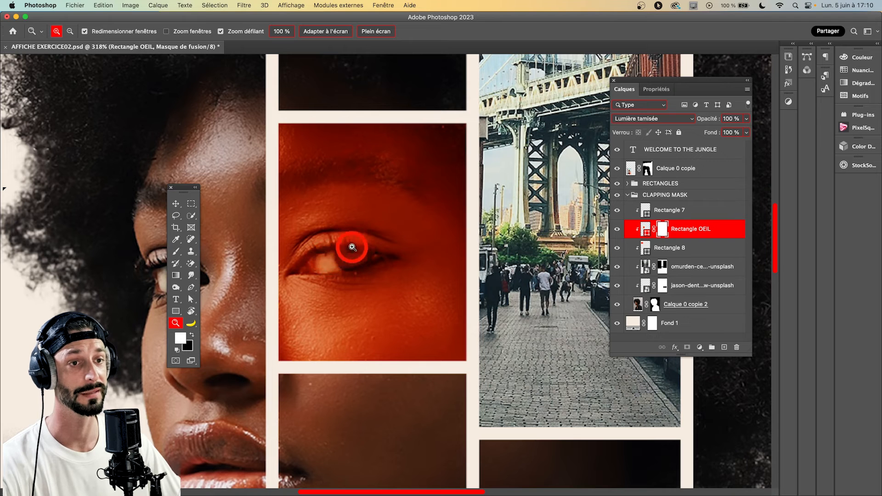
left_click(172, 253)
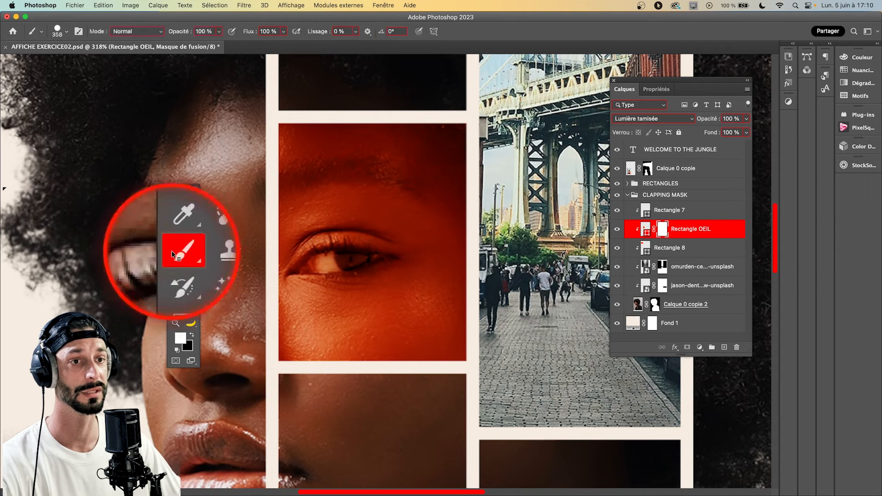
right_click(339, 262)
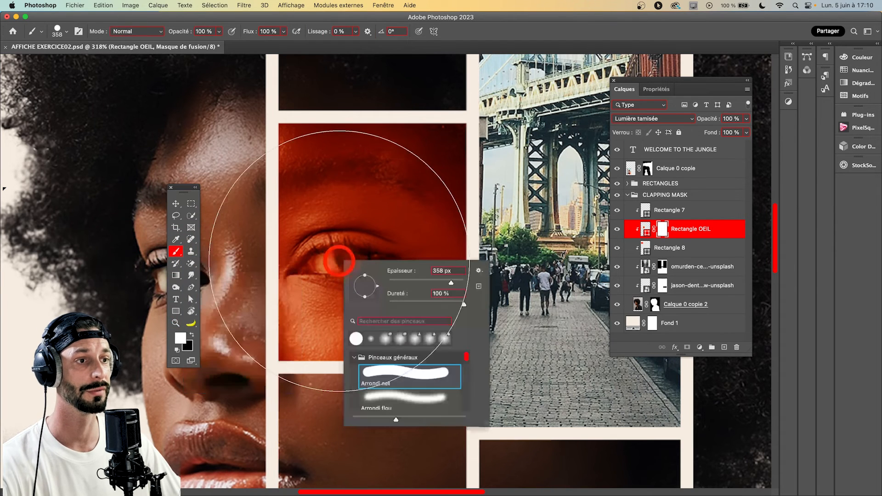
left_click(404, 282)
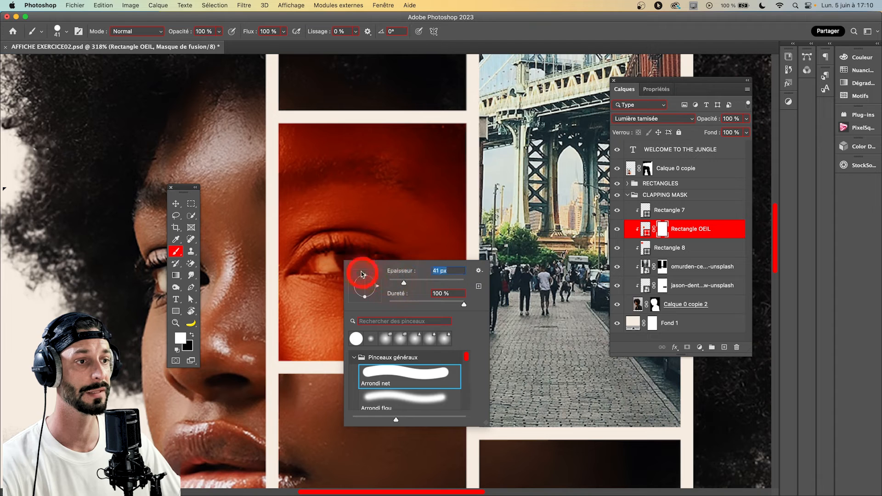
left_click_drag(397, 283, 397, 285)
left_click(358, 368)
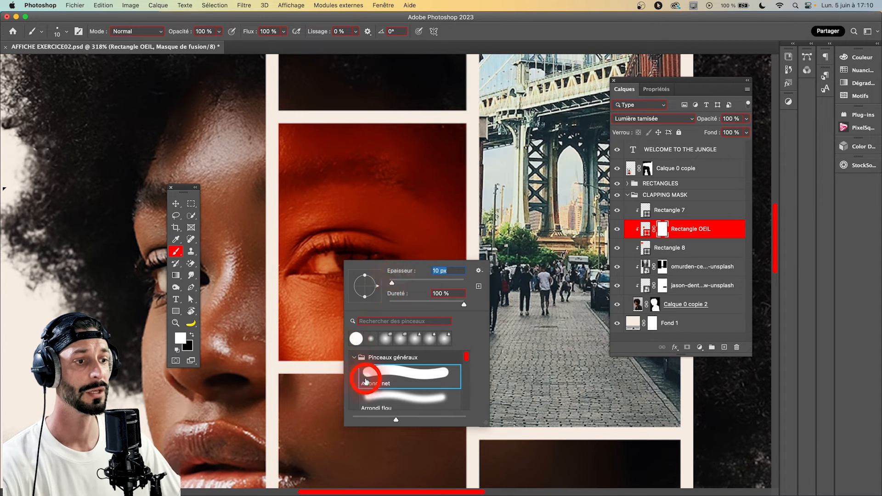
type("14")
key("Return")
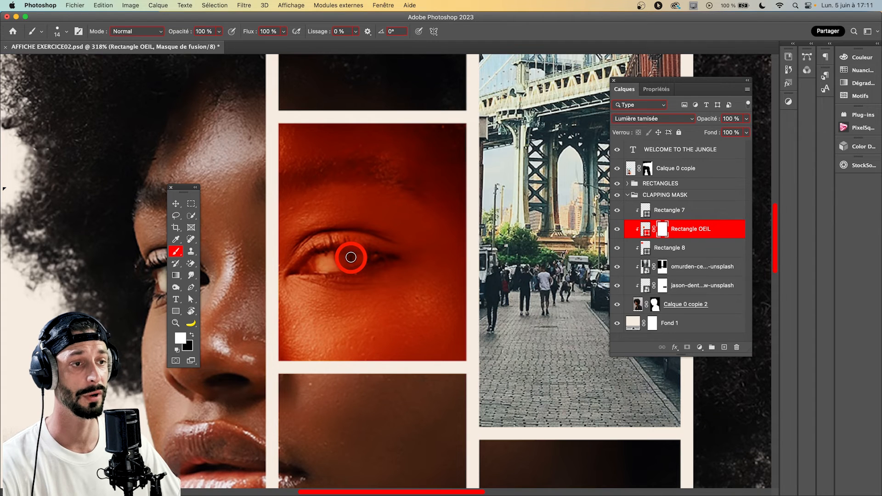
Paint with black on the Rectangle OEIL mask over the eyeball to remove the red tint there.
left_click(352, 258)
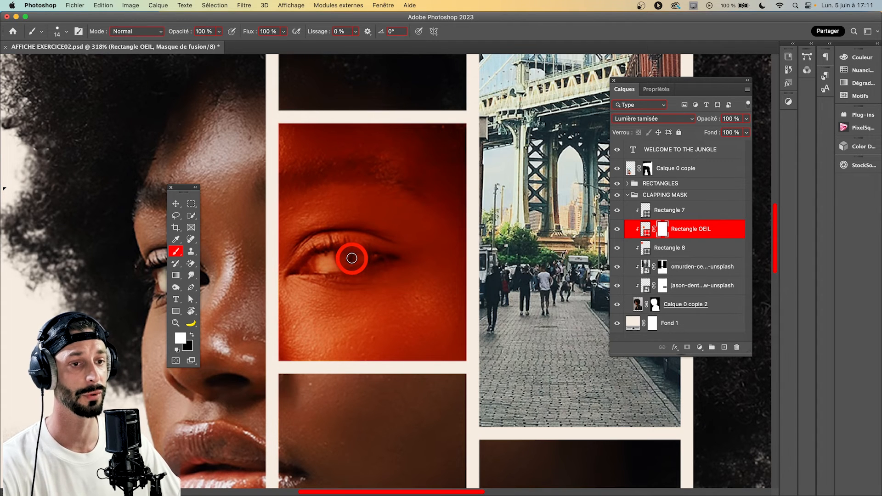
key("x")
left_click(176, 362)
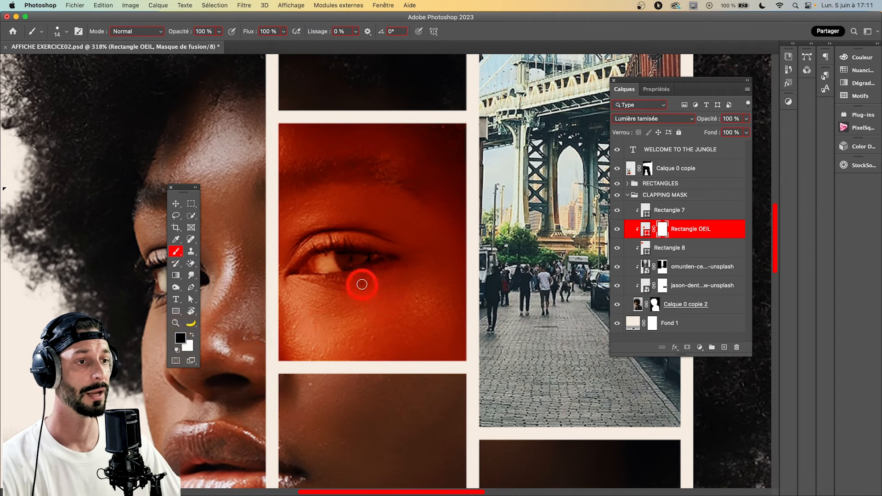
mouse_move(305, 266)
left_mouse_down()
mouse_move(323, 255)
mouse_move(368, 255)
mouse_move(309, 270)
mouse_move(352, 255)
mouse_move(324, 264)
left_mouse_up()
Switch to the soft Arrondi flou brush at 0 % hardness and refine the mask along the eye's edges.
right_click(324, 264)
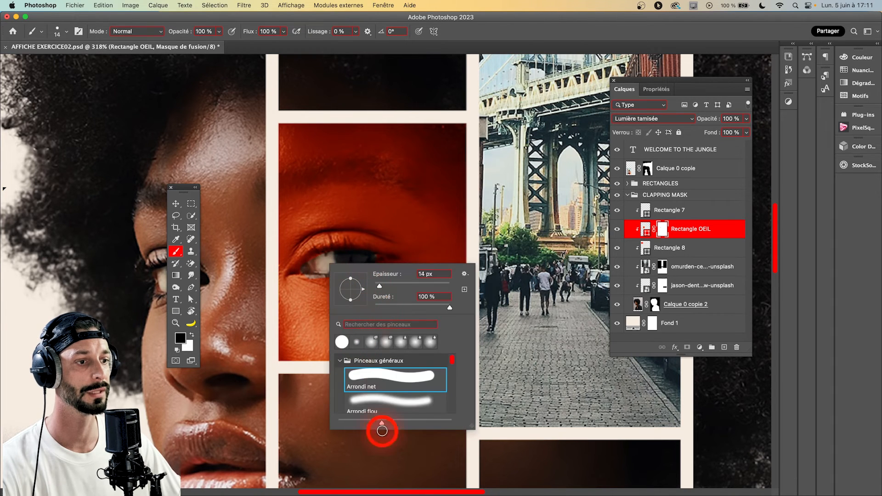
left_click(385, 403)
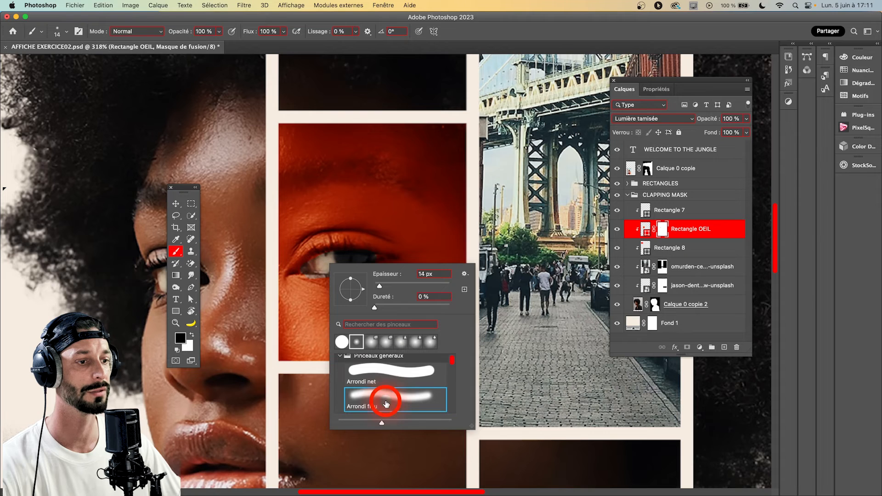
left_click(331, 258)
mouse_move(333, 254)
left_mouse_down()
mouse_move(296, 274)
mouse_move(374, 262)
mouse_move(329, 278)
left_mouse_up()
key("x")
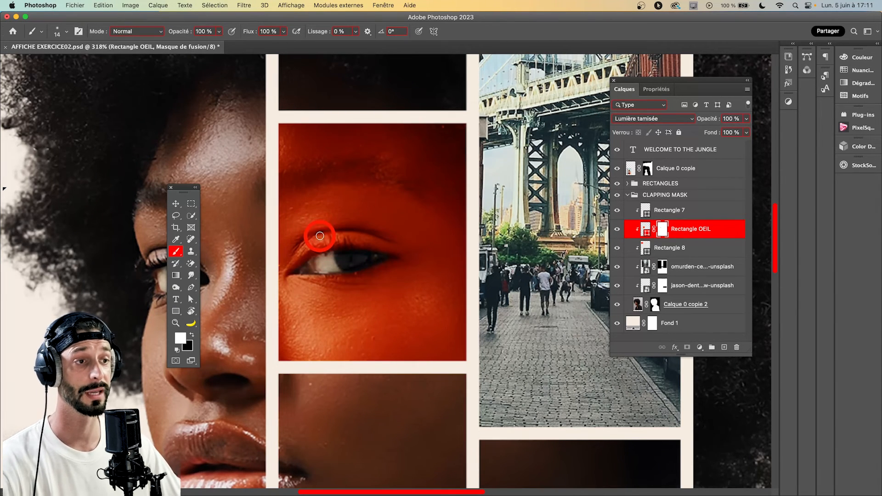
key("super+0")
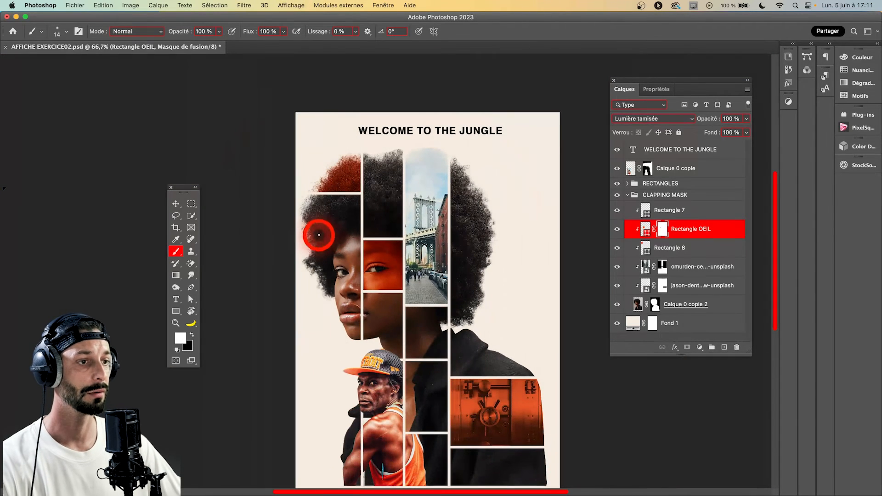
scroll(399, 212, "down", 2)
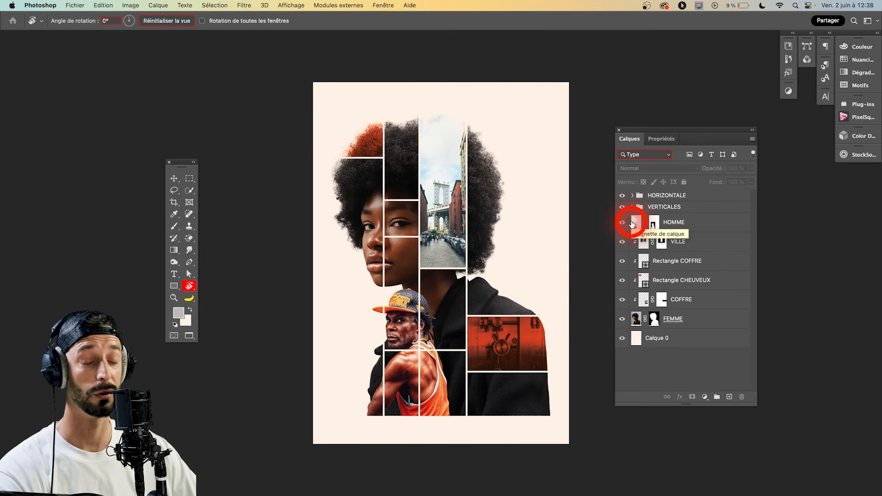
In the AFFICHE document, move the HOMME layer above the HORIZONTALE and VERTICALES groups.
left_click_drag(641, 226, 698, 191)
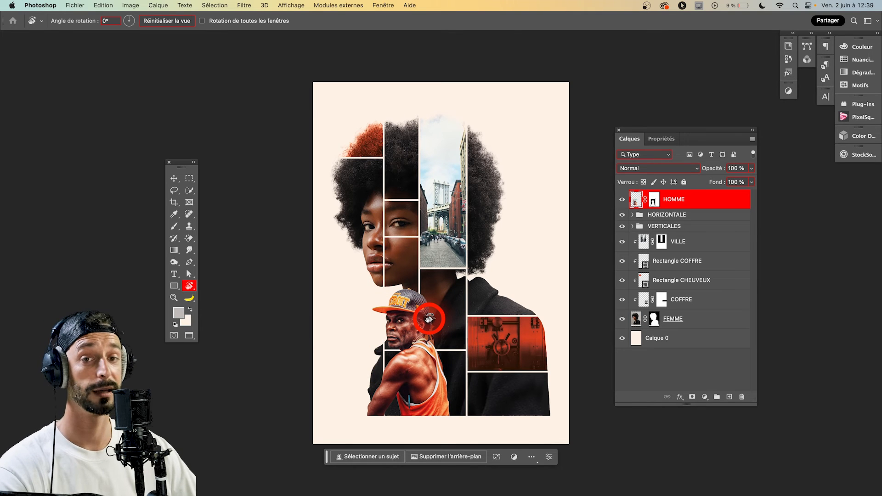
key("v")
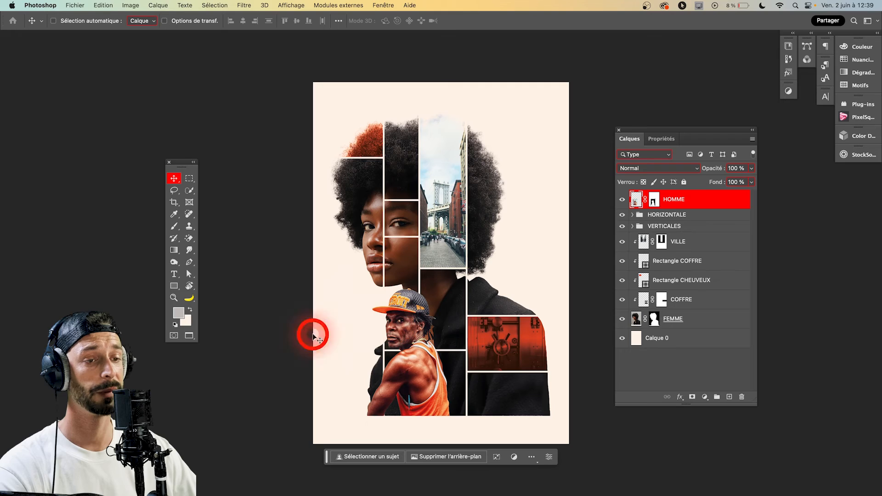
On the HOMME layer mask, select the rectangular area behind the man's head, beyond the vertical line, and delete it to hide that part.
left_click(174, 297)
left_click_drag(406, 362, 437, 400)
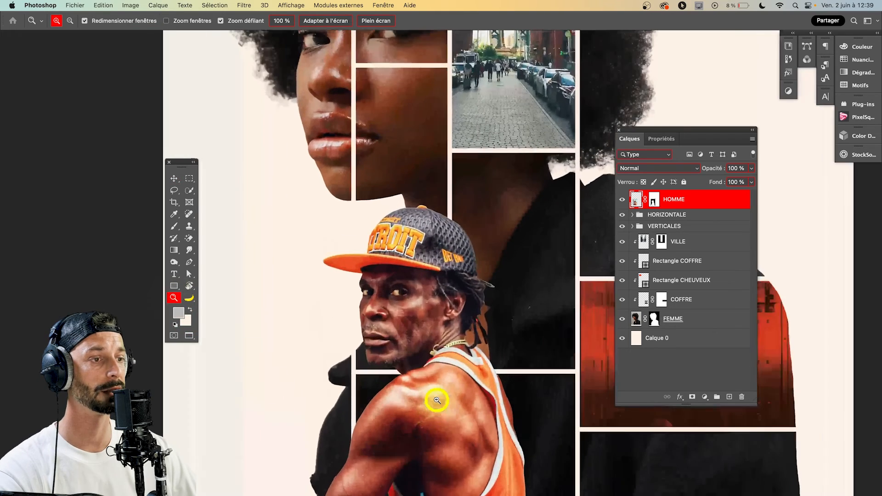
left_click_drag(511, 351, 474, 226)
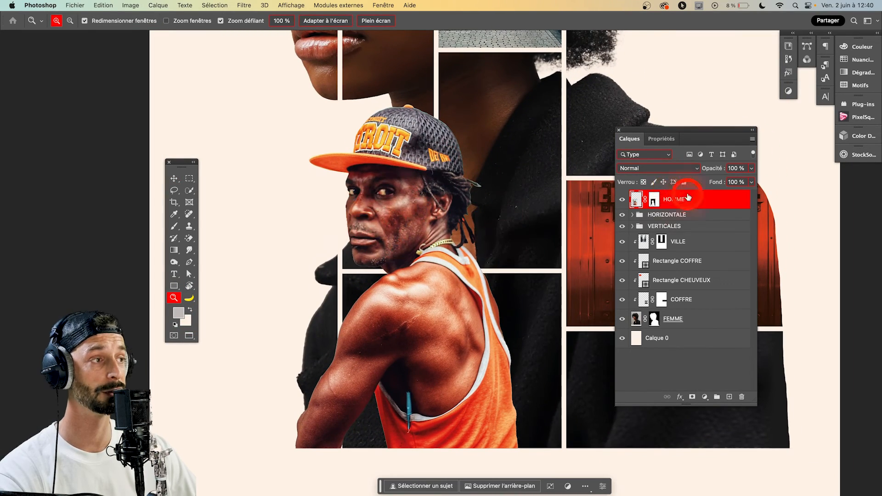
left_click(652, 203)
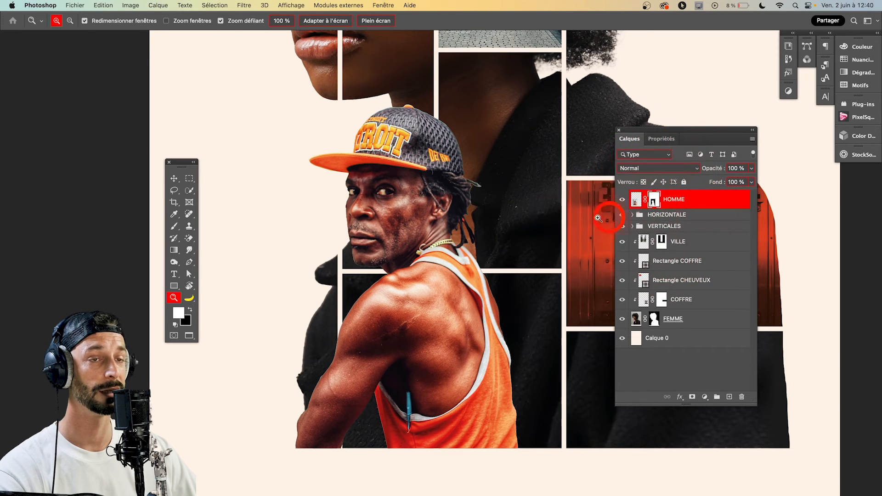
left_click(187, 179)
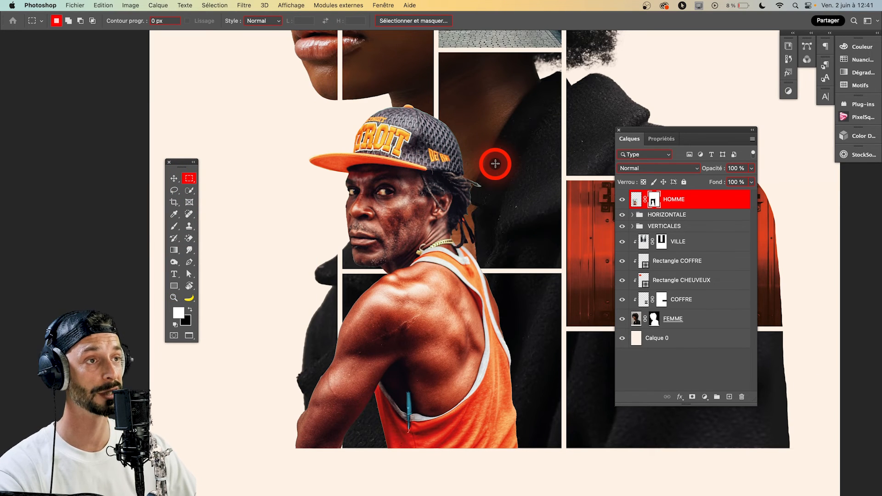
left_click_drag(433, 119, 518, 272)
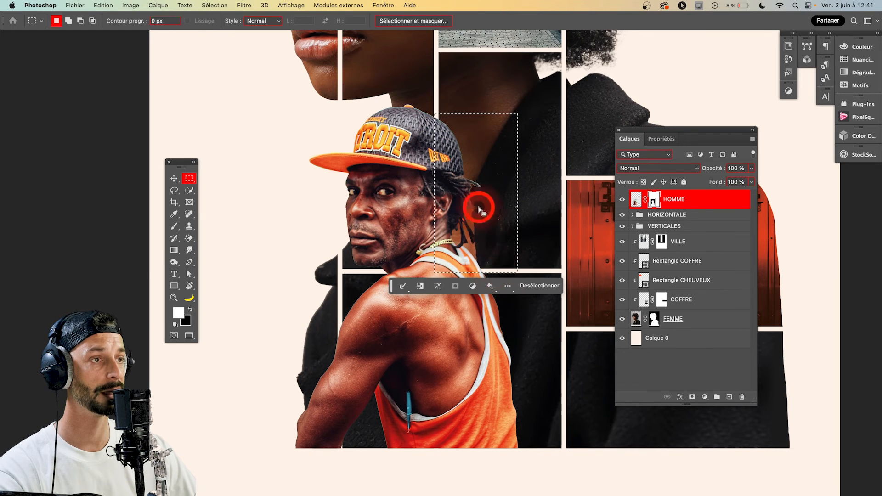
key("Delete")
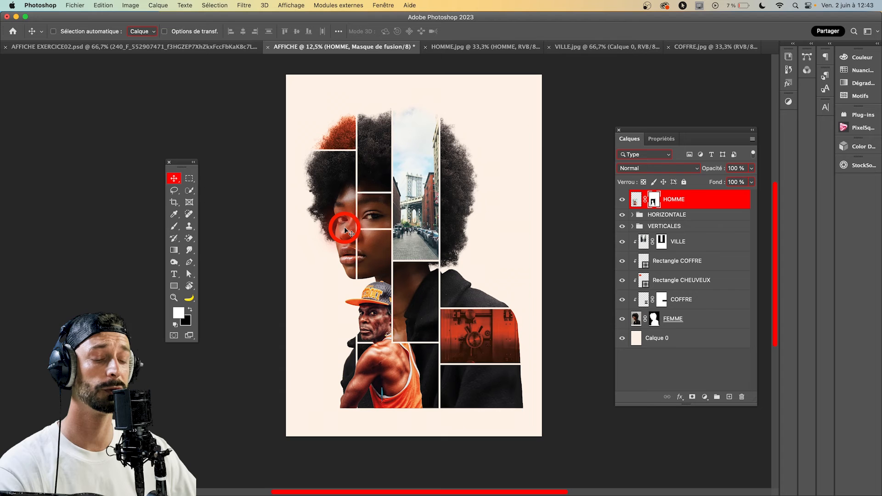
Add the title "WELCOMETO JUNGLE" in Helvetica Bold at 96,46 pt and place it near the poster's upper edge.
left_click(175, 274)
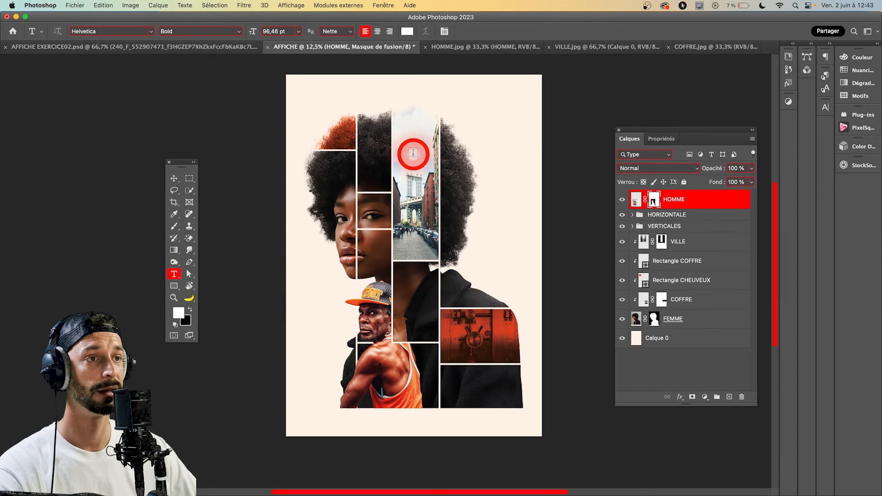
left_click(358, 94)
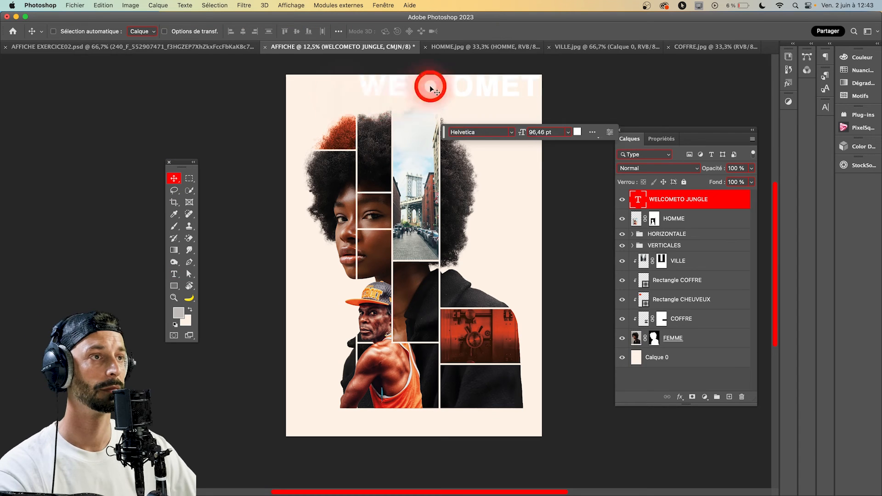
left_click_drag(383, 137, 381, 156)
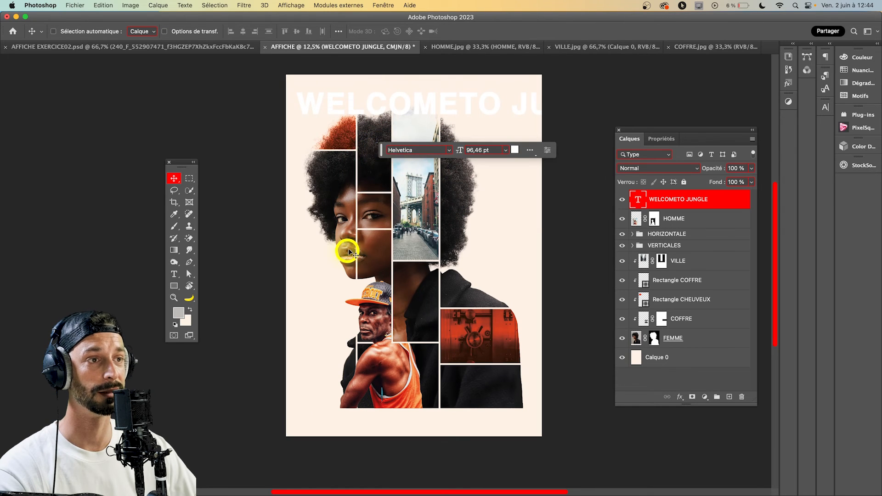
Set the title's text colour to black (000000) and show the text layer's properties.
left_click_drag(380, 148, 315, 197)
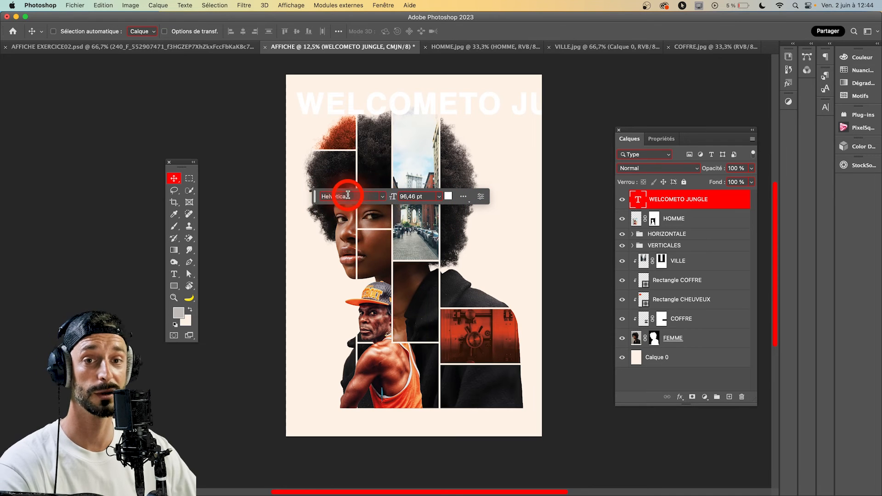
left_click(449, 197)
left_click(398, 321)
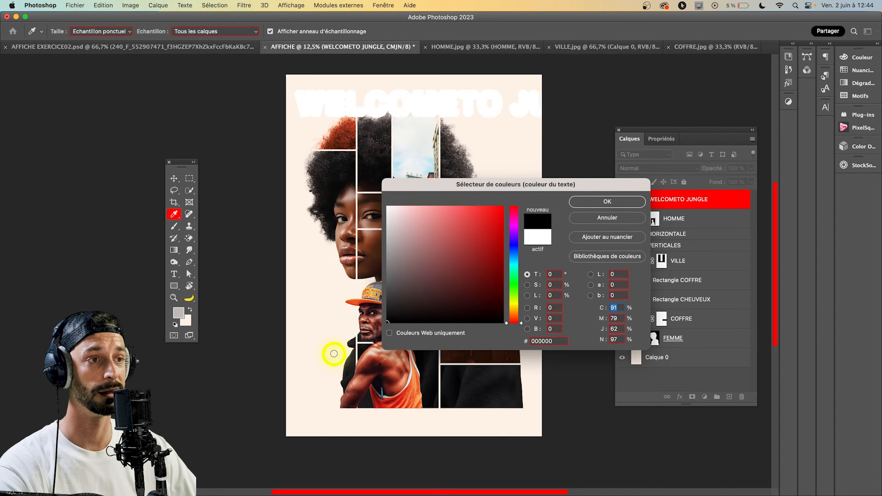
left_click(602, 202)
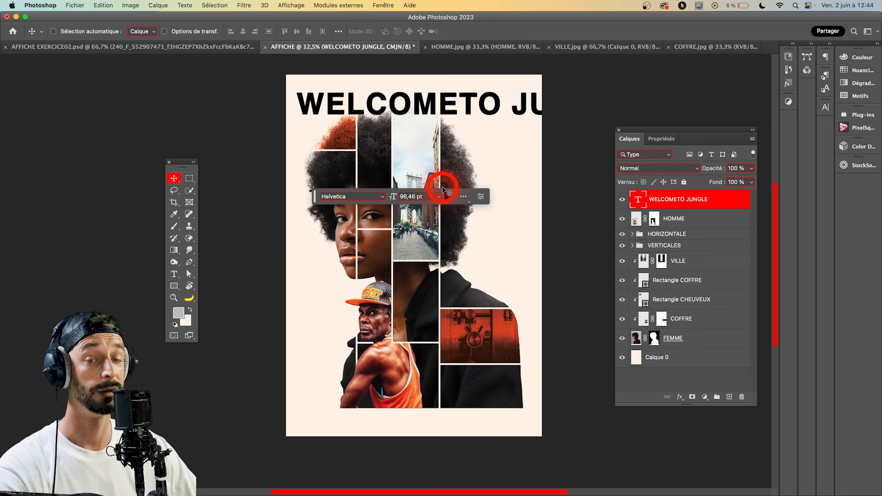
left_click(673, 139)
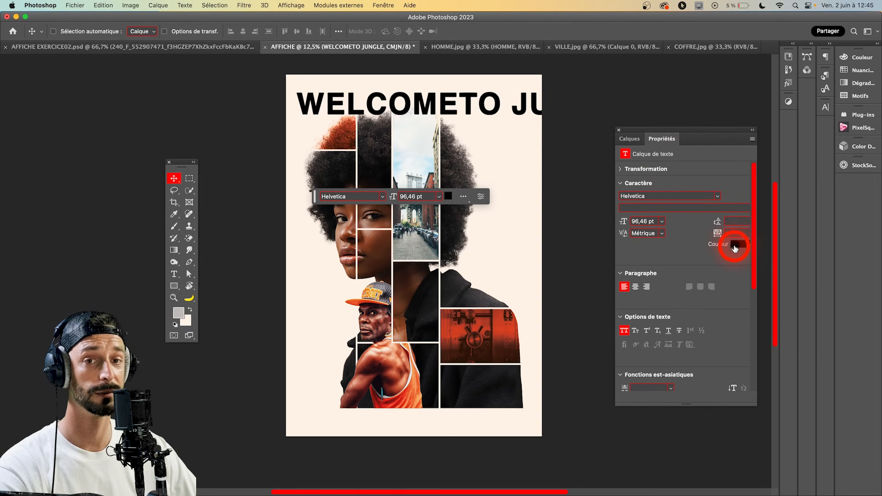
Scale the title down to 56,24 pt within the poster's width above the hair, and open its text for editing.
key("super+t")
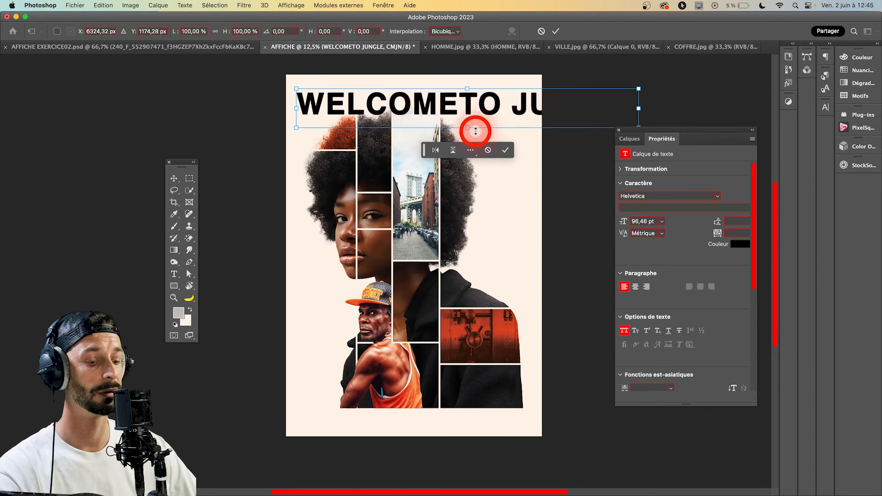
left_click_drag(637, 108, 493, 114)
left_click_drag(370, 101, 393, 86)
double_click(393, 90)
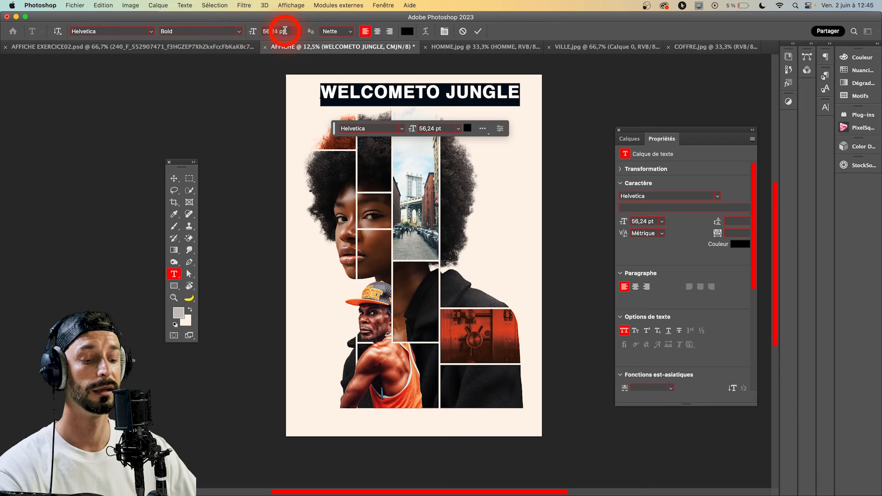
Reduce the title text above the woman's hair to 41 pt.
left_click(276, 33)
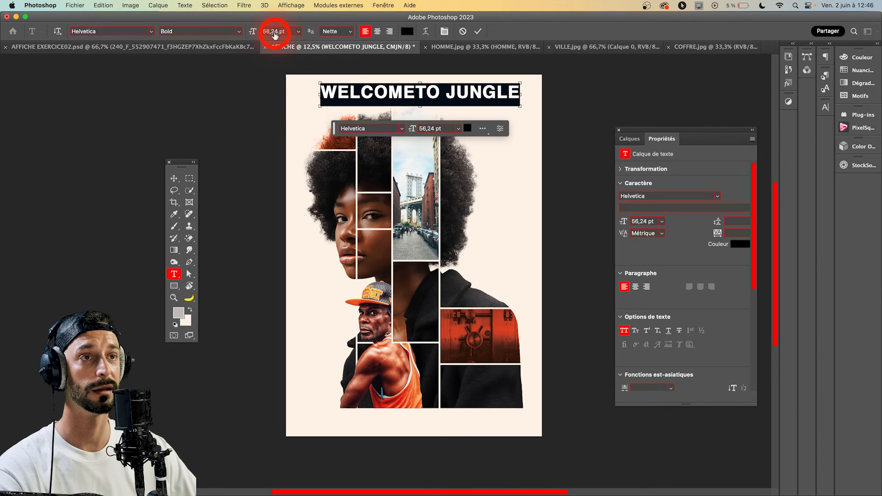
scroll(273, 33, "up", 8)
scroll(271, 32, "down", 12)
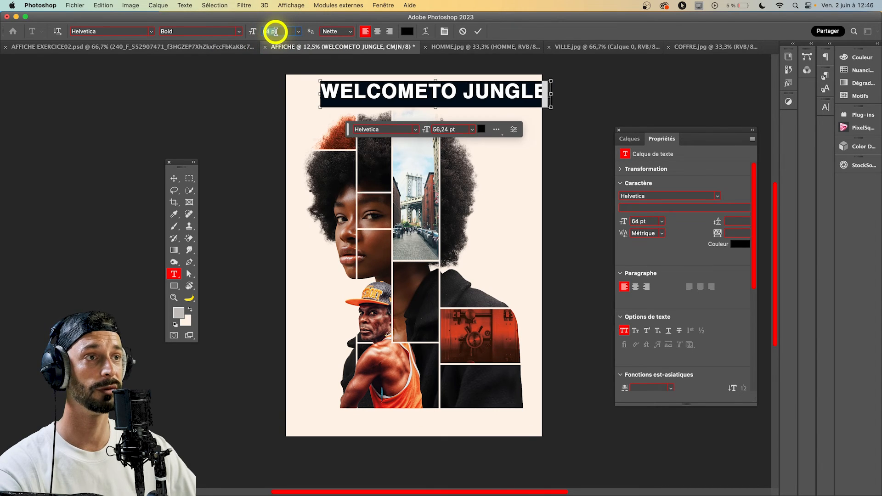
scroll(271, 32, "down", 8)
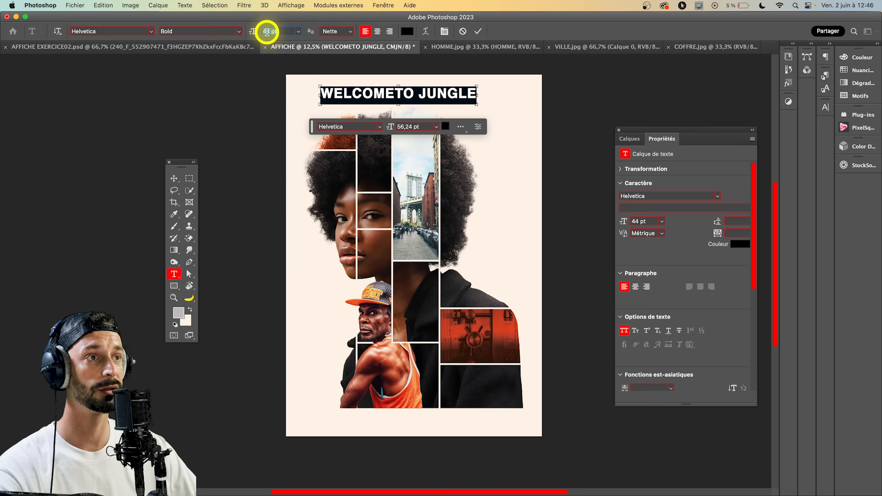
scroll(267, 32, "down", 3)
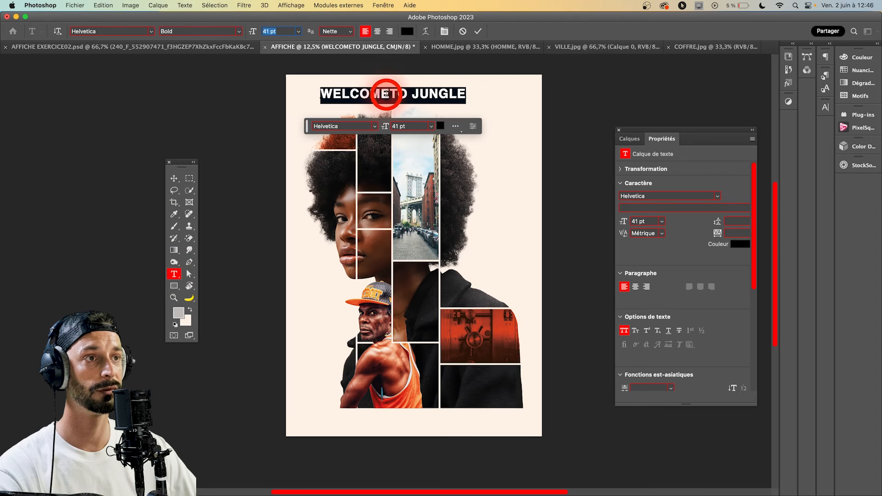
Correct the title to "WELCOME TO JUNGLE" with the missing space, and centre it across the poster above the hair.
left_click(388, 94)
left_click(404, 119)
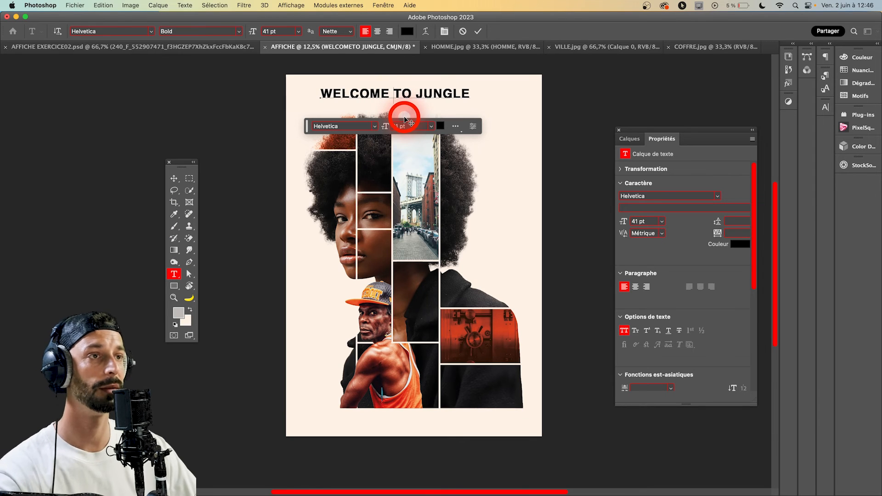
left_click(174, 183)
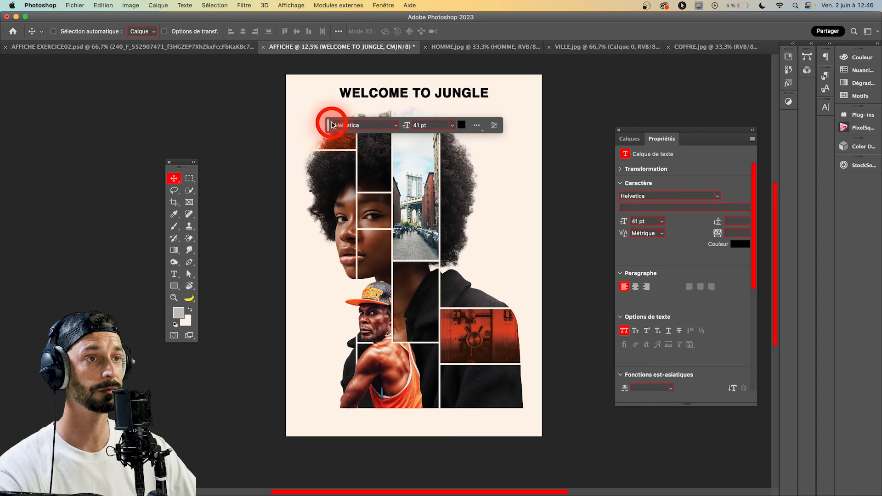
left_click_drag(327, 124, 586, 468)
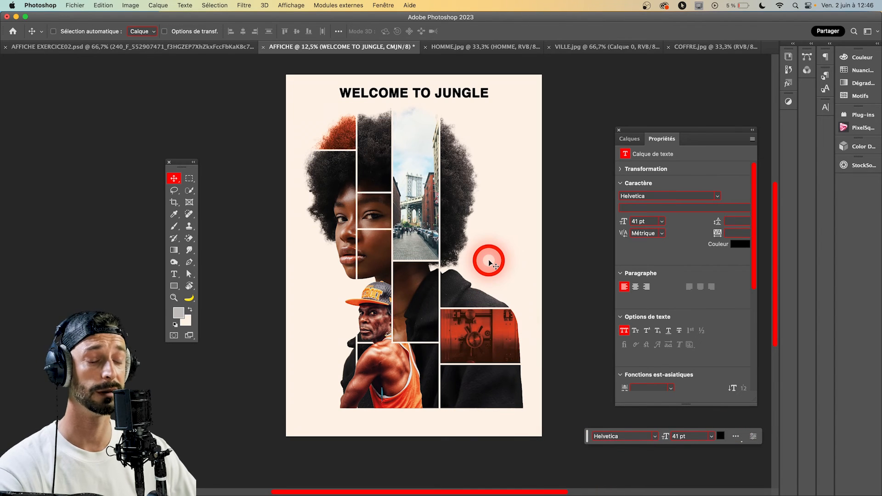
Check the reference poster AFFICHE EXERCICE02.psd, and add the text "HUSTLE" at 70,32 pt in AFFICHE, beside the man's cap.
left_click(198, 47)
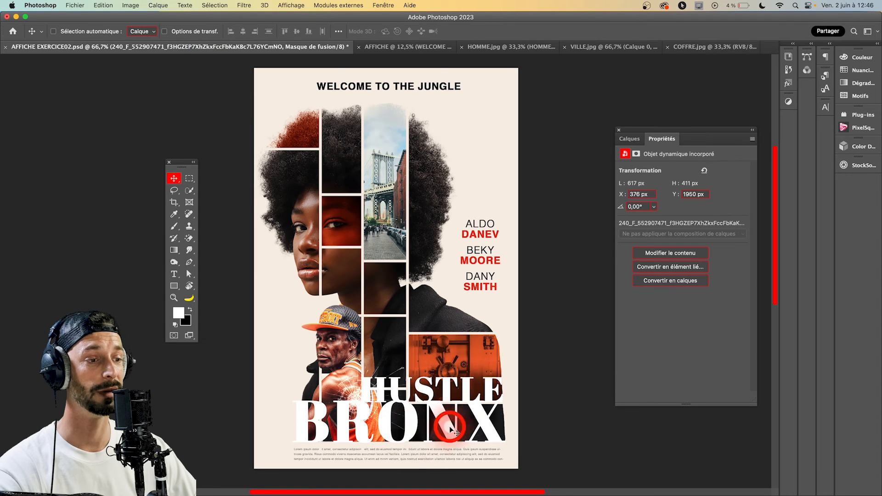
left_click(372, 47)
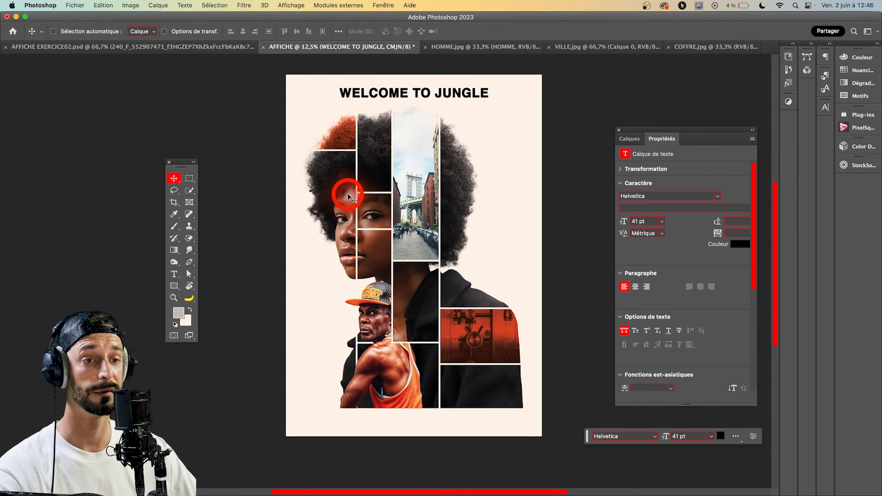
left_click(174, 275)
left_click(321, 299)
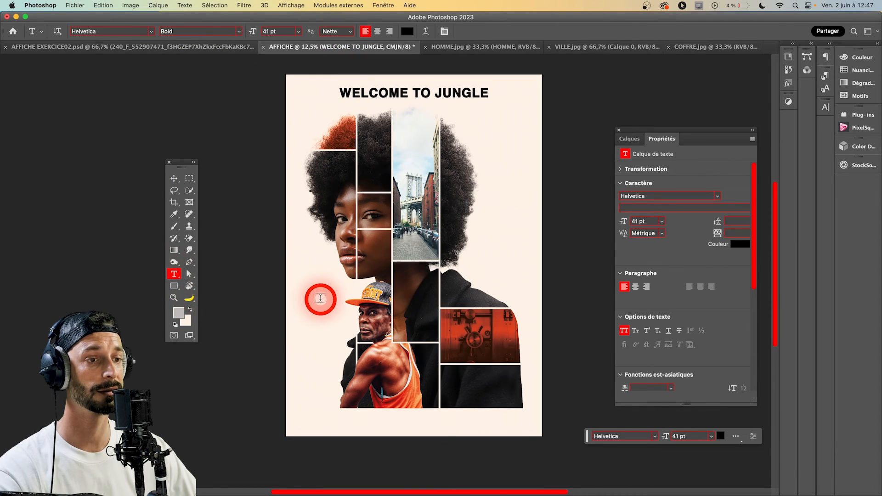
key("BackSpace")
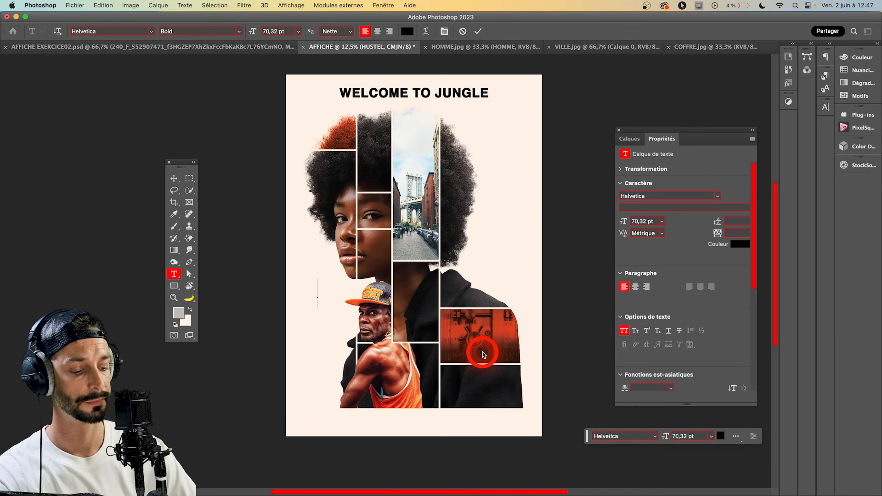
type("HUSTLE")
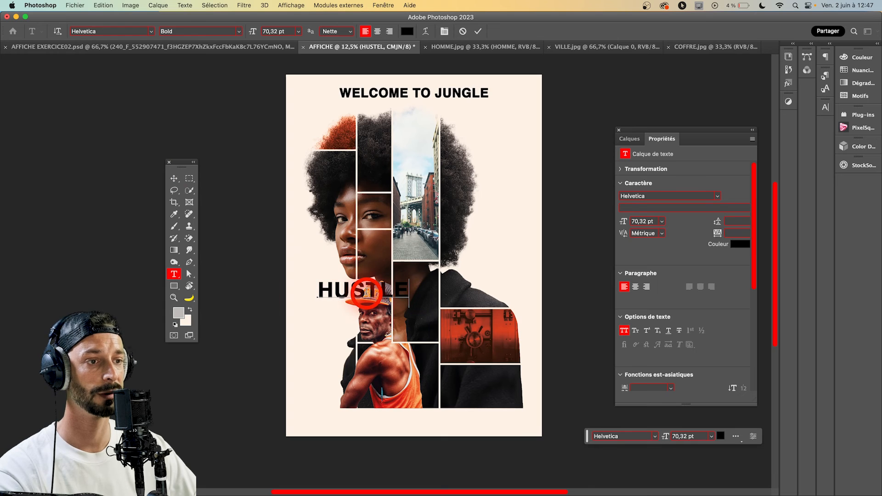
Change the font of the "HUSTLE" text to Abril Fatface.
double_click(350, 289)
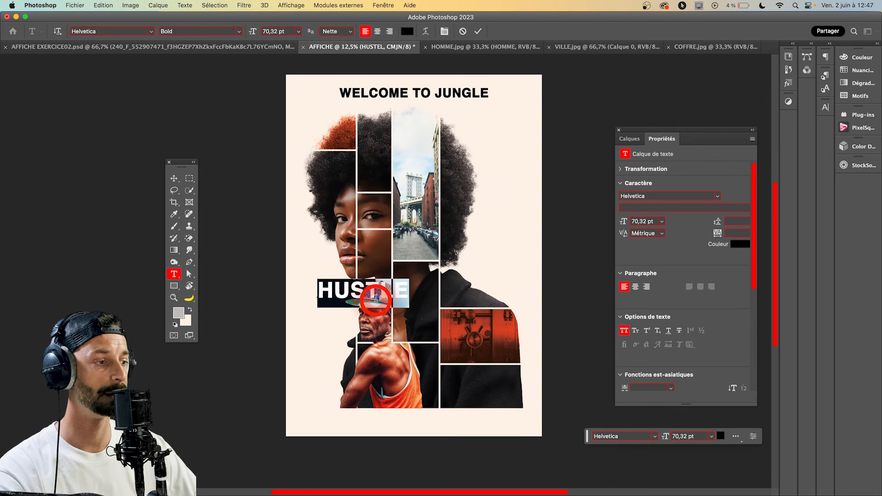
left_click_drag(588, 440, 388, 368)
left_click(174, 273)
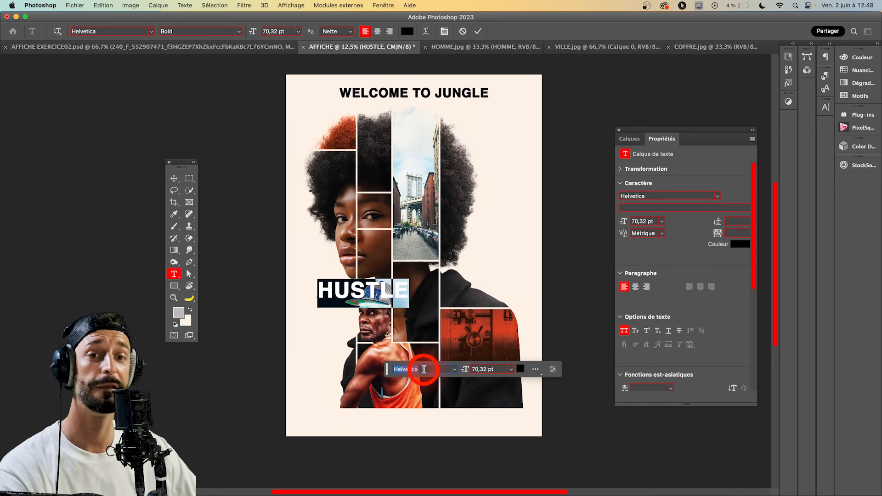
type("abril fat")
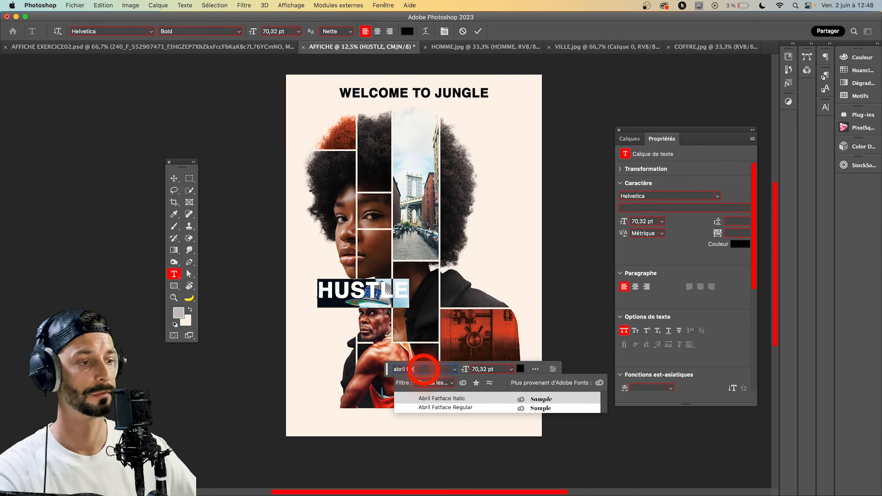
key("Return")
key("Escape")
key("v")
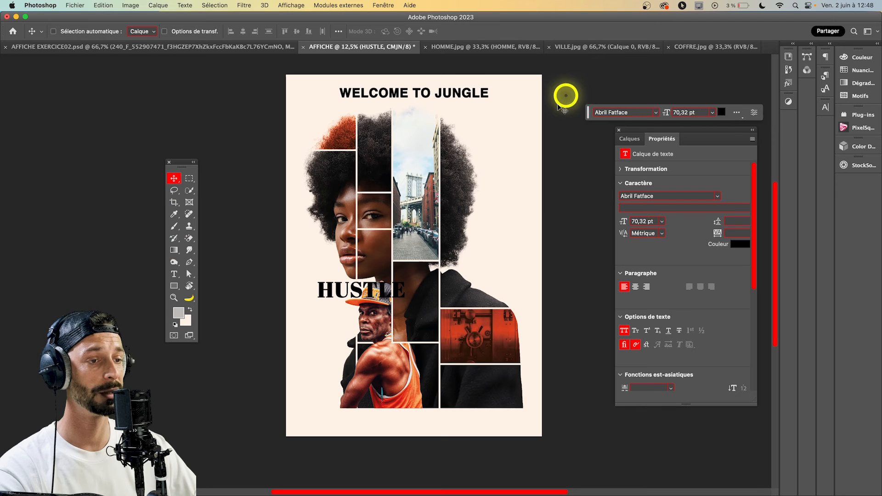
Move the "HUSTLE" text onto the red vault section and set its colour to white.
left_click_drag(326, 294, 448, 345)
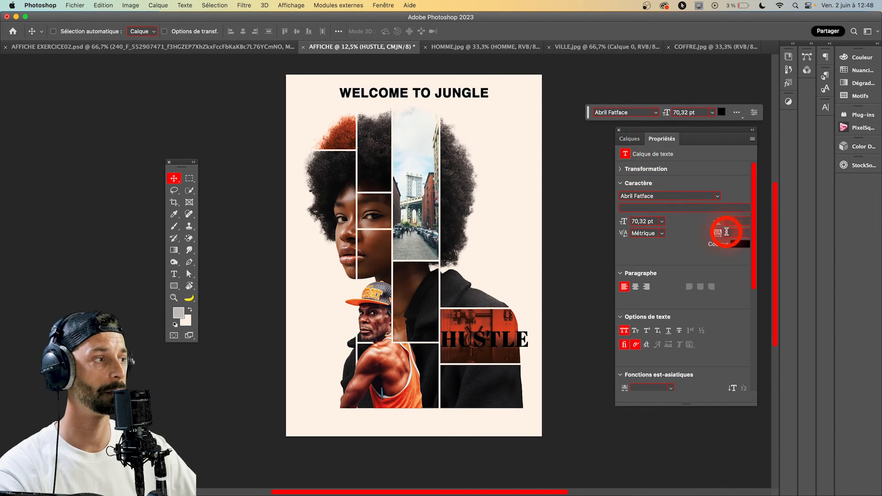
left_click(737, 244)
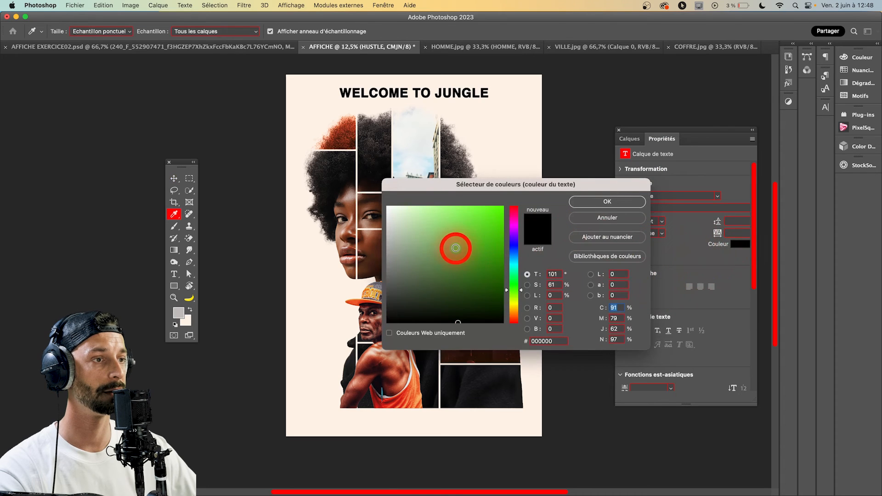
left_click(315, 181)
left_click(573, 202)
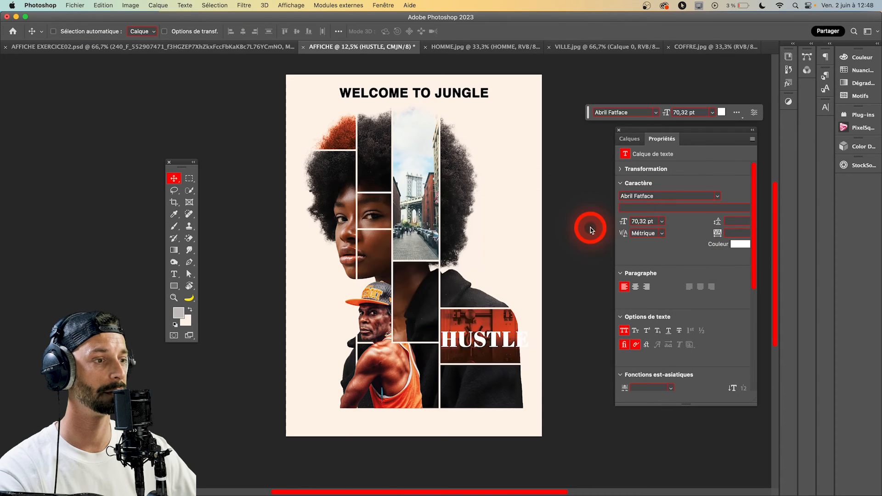
Align "HUSTLE" with the edge of the woman's jacket at the vault's lower border, and scale it to 108,14 %.
left_click_drag(487, 340, 477, 352)
key("super+t")
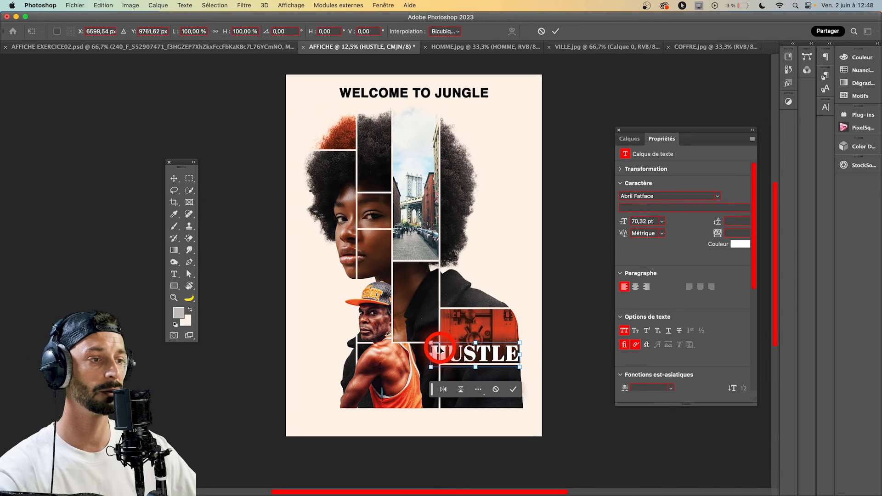
left_click_drag(430, 342, 423, 341)
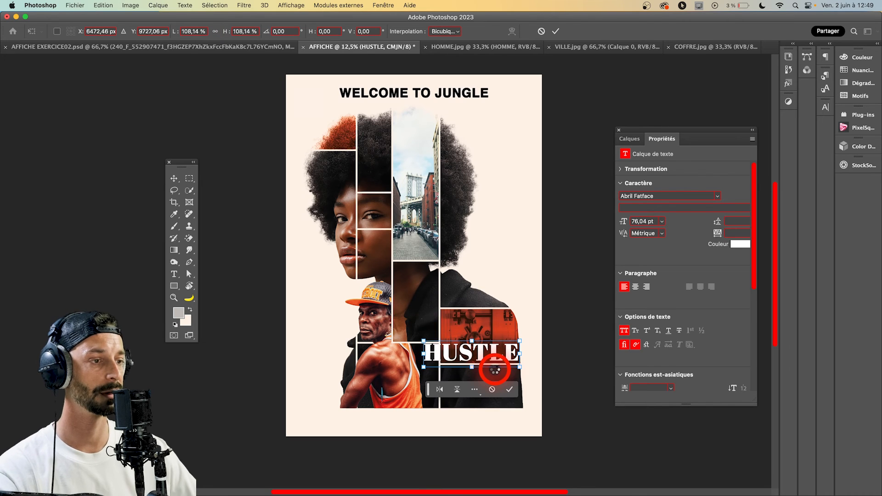
key("Return")
Duplicate the "HUSTLE" text layer just below the original and change the copy's text to "BRONX".
left_click(630, 139)
left_click_drag(467, 345, 445, 390)
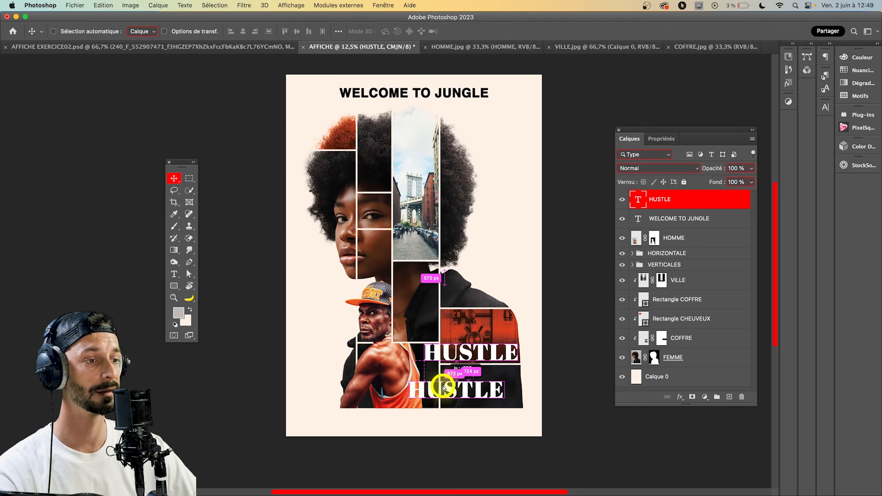
key("t")
left_click(423, 388)
double_click(429, 387)
type("BRONX")
Enlarge "BRONX" to 178,6 pt and place it beneath "HUSTLE", spanning the width of the figures.
left_click(174, 178)
left_click_drag(496, 393, 520, 361)
key("super+t")
left_click_drag(411, 378, 415, 382)
left_click_drag(344, 390, 331, 390)
key("Return")
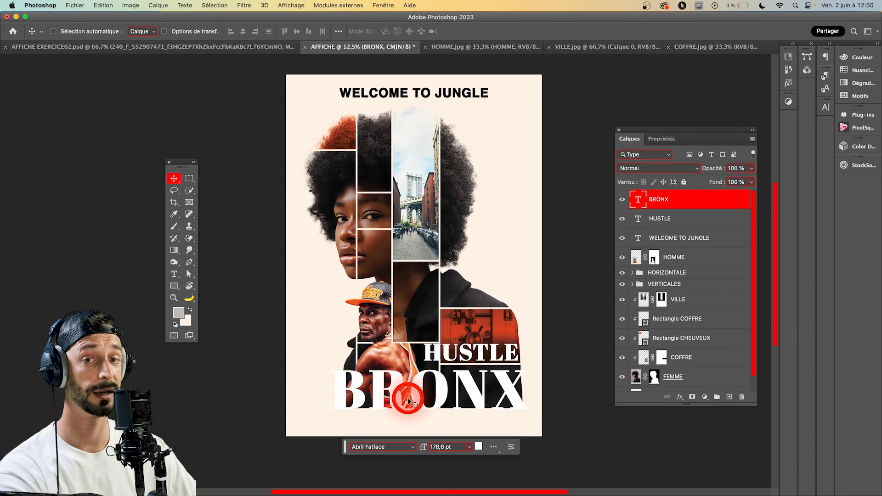
Move "HUSTLE" down closer to "BRONX" and scale it to 109,04 %.
left_click(683, 218)
left_click_drag(465, 351, 465, 354)
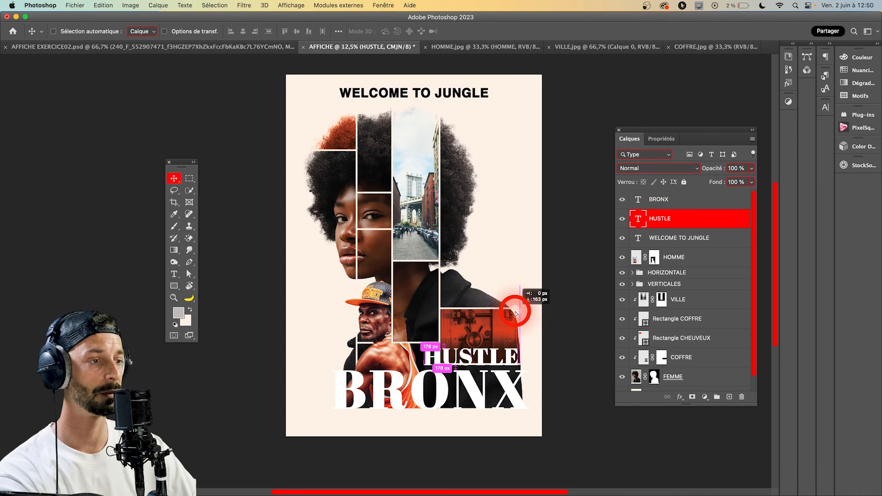
left_click_drag(516, 314, 516, 314)
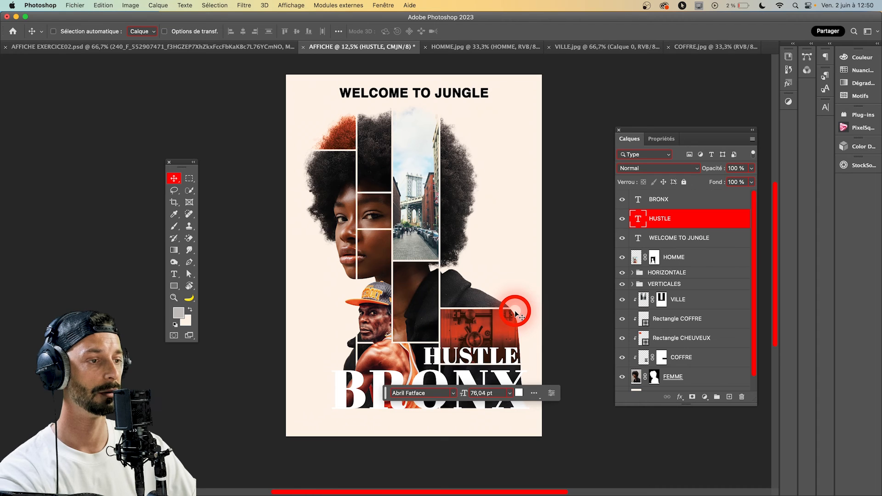
key("super+t")
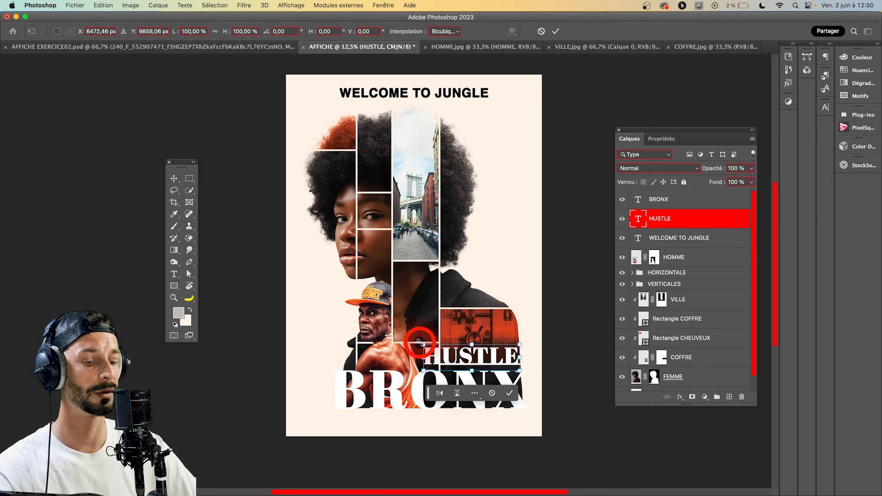
left_click_drag(423, 344, 416, 344)
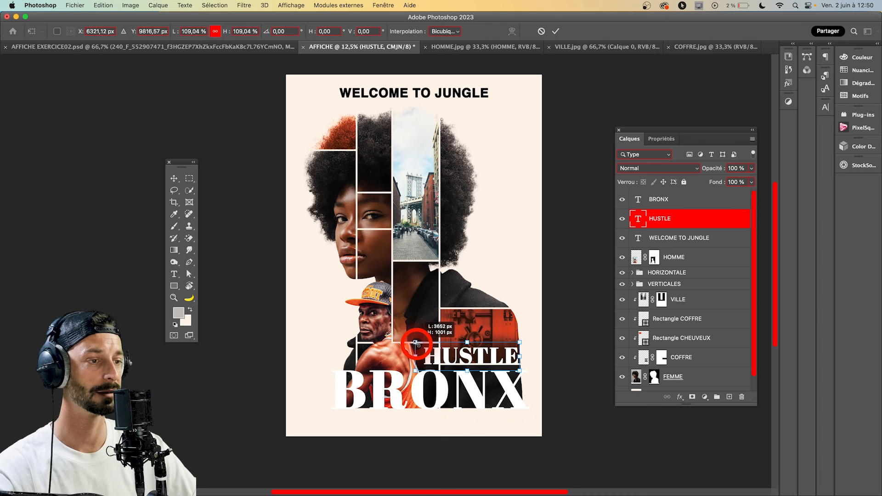
key("Return")
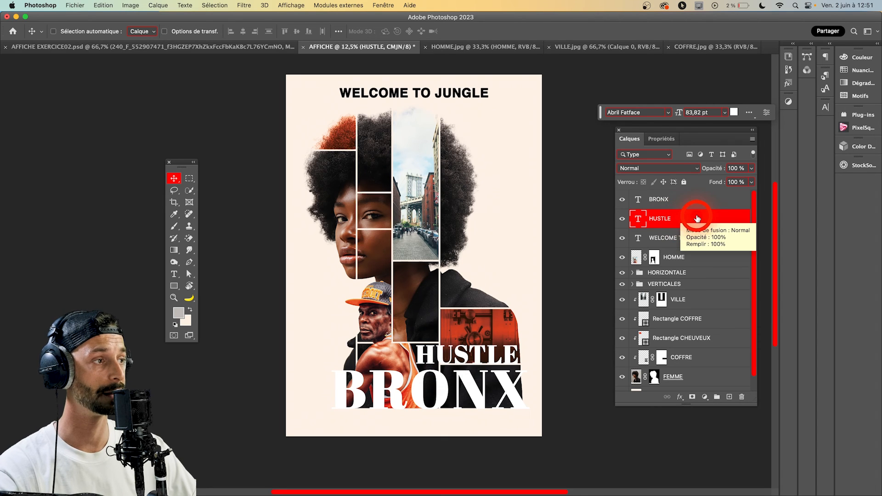
Group the BRONX and HUSTLE text layers and name the group TITRE.
left_click(695, 200, "shift")
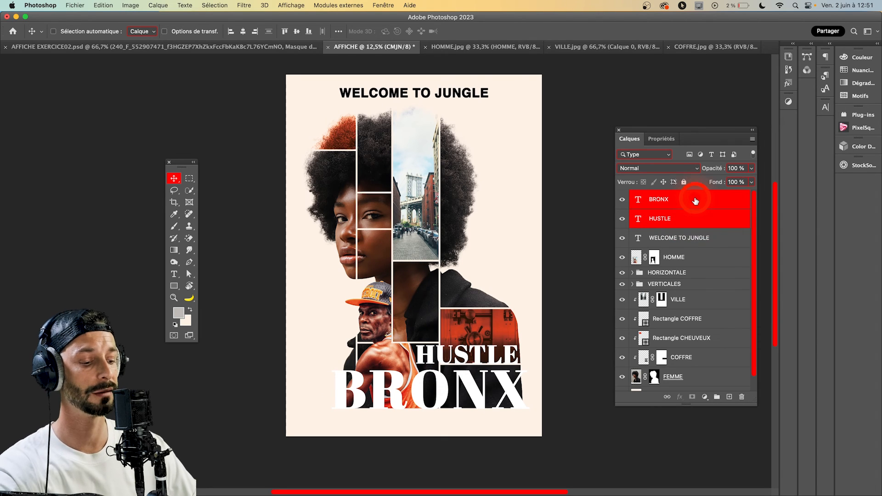
key("super+g")
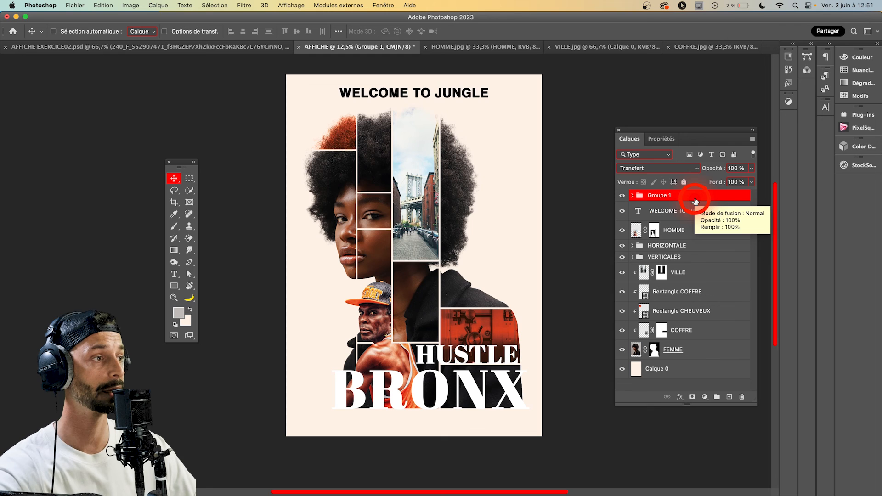
double_click(665, 194)
left_click(665, 194)
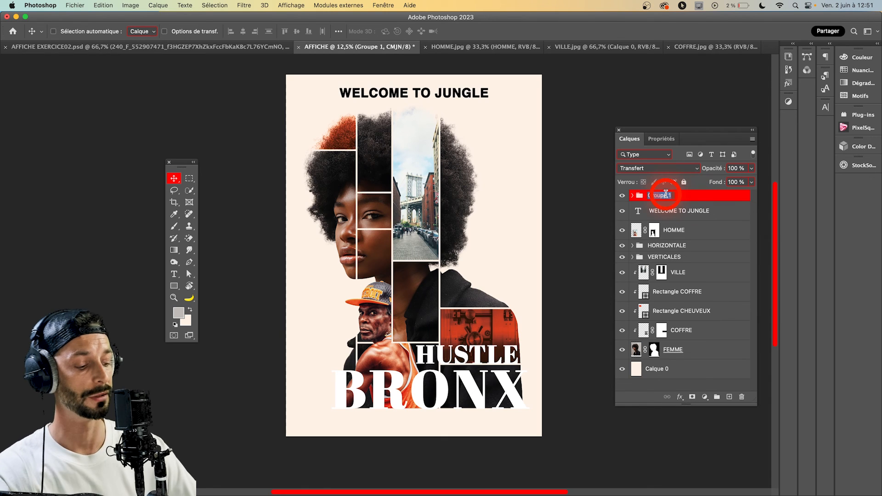
type("TITRE")
Group the layers from FEMME up to VILLE, including COFFRE and both rectangle layers.
left_click(687, 211)
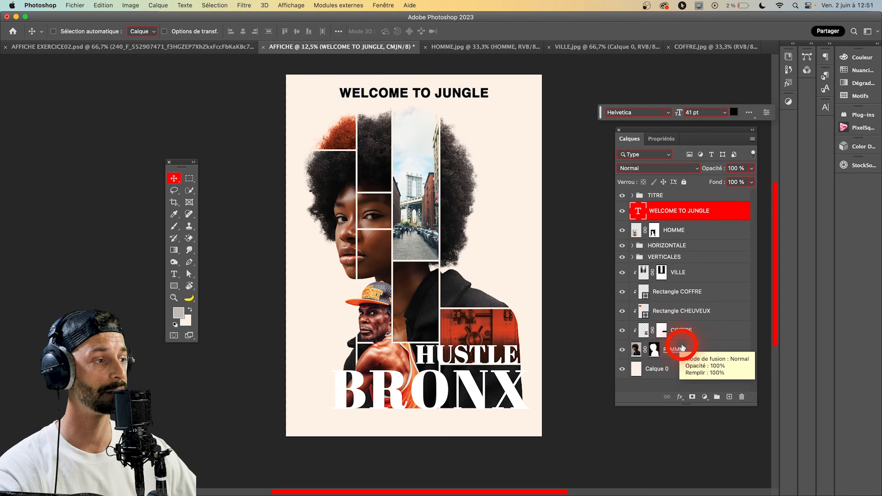
left_click(702, 349)
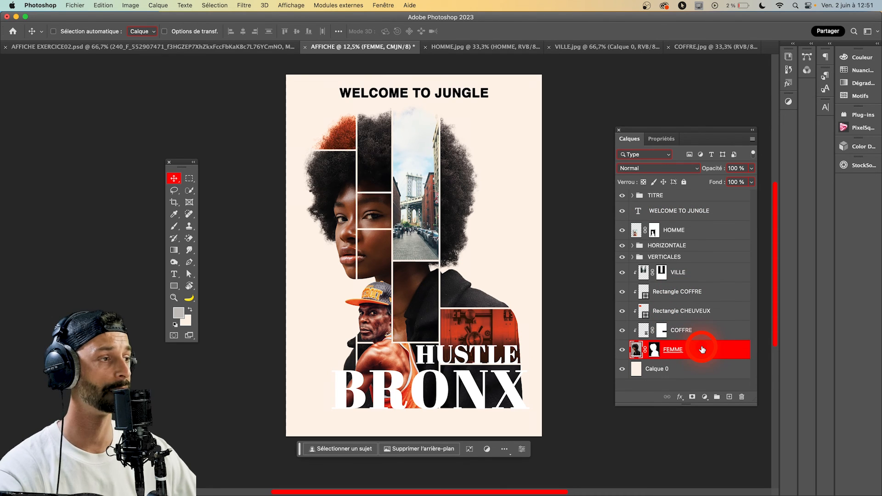
left_click(699, 275, "shift")
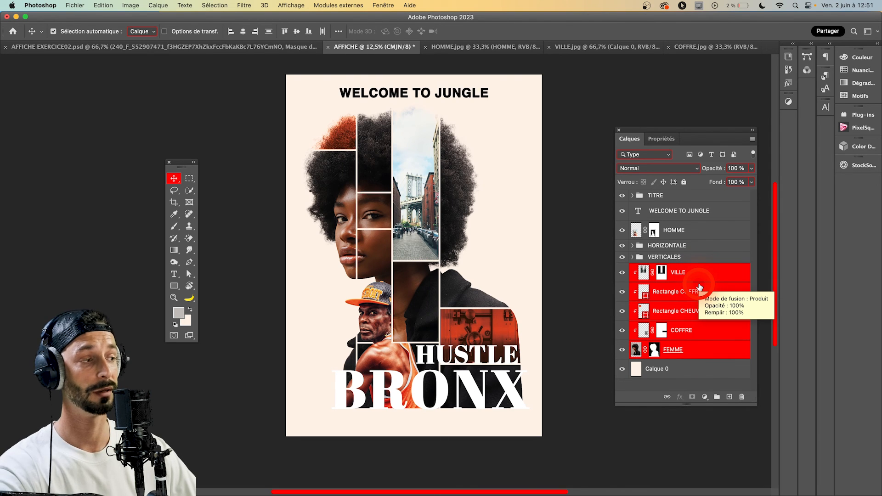
key("super+g")
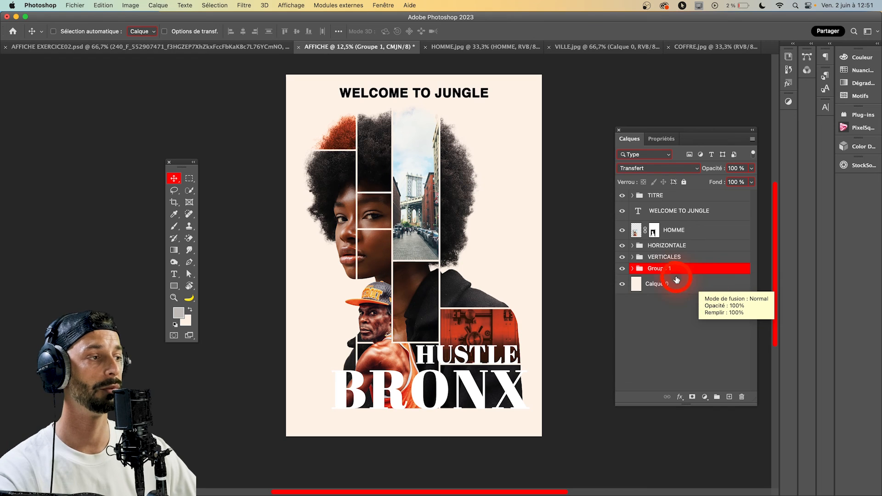
Name the new group CLAPPING MASK and place the WELCOME TO JUNGLE text layer above the TITRE group.
double_click(660, 269)
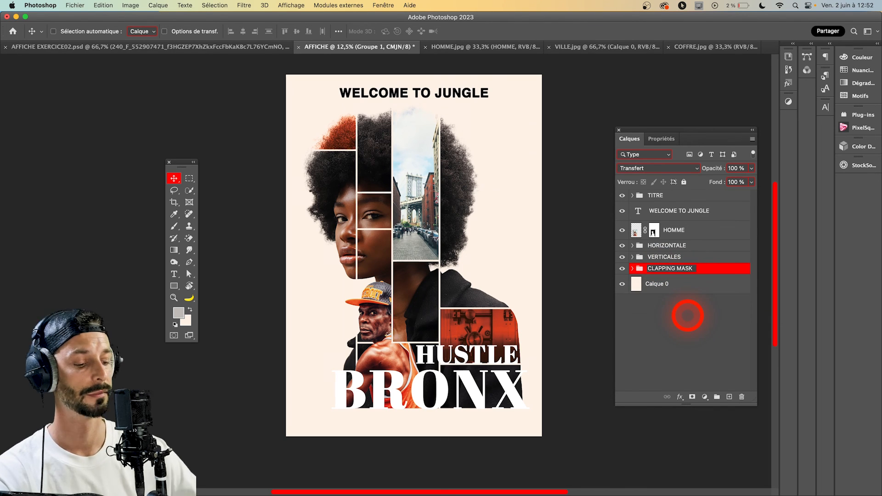
left_click(688, 315)
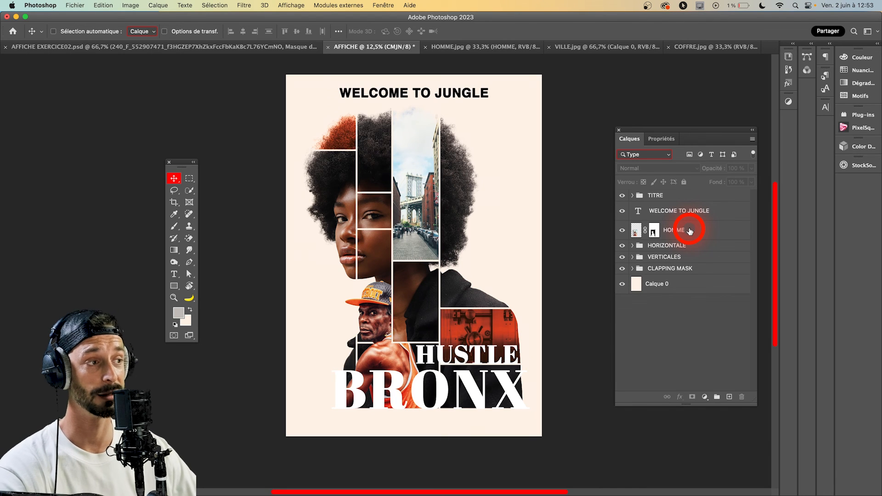
left_click(682, 212)
left_click_drag(725, 212, 722, 191)
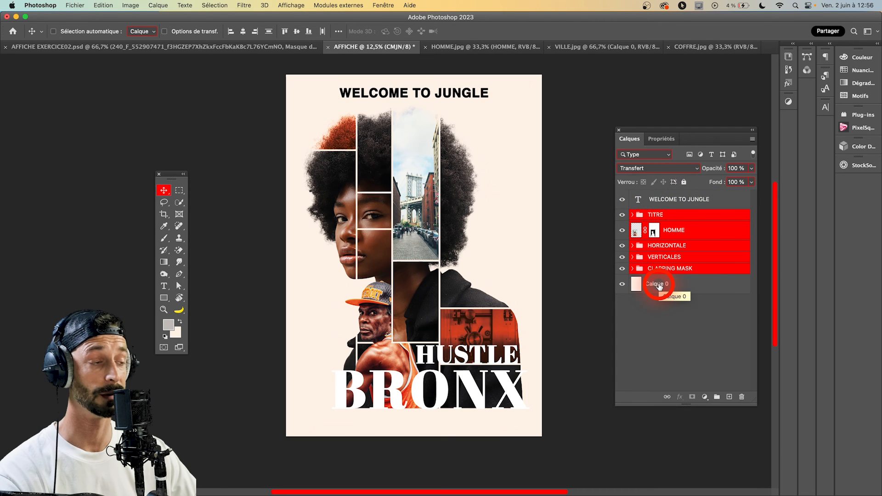
Rename the background layer Calque 0 as ARRIERE PLAN.
double_click(658, 284)
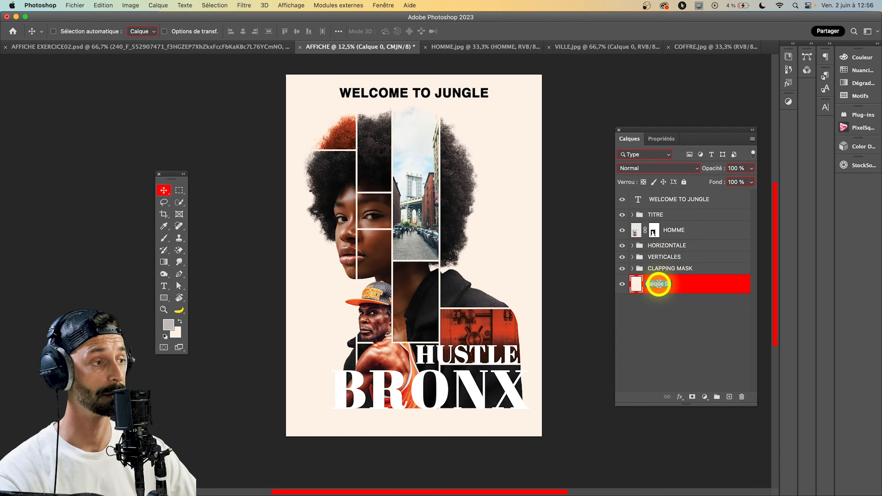
type("ARRIERE PLAN")
Shift everything from the TITRE group to the CLAPPING MASK group slightly down, away from the WELCOME TO JUNGLE heading.
left_click(679, 216)
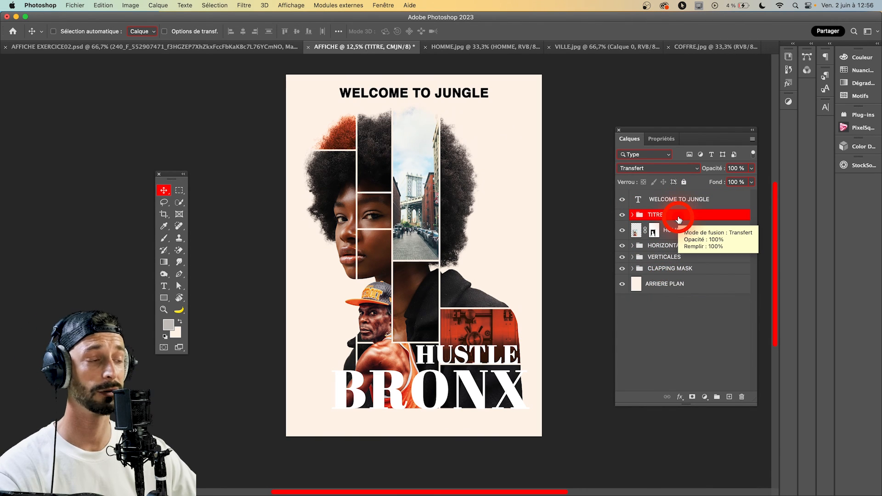
left_click(668, 271, "shift")
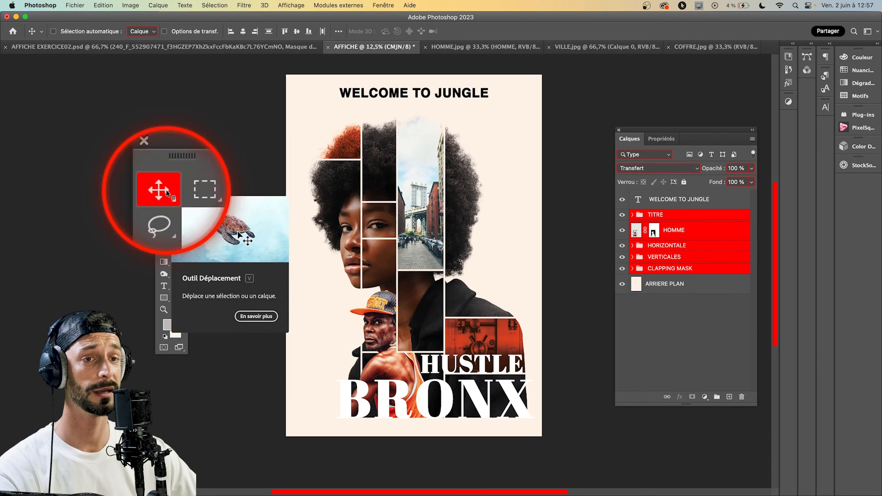
left_click(413, 217)
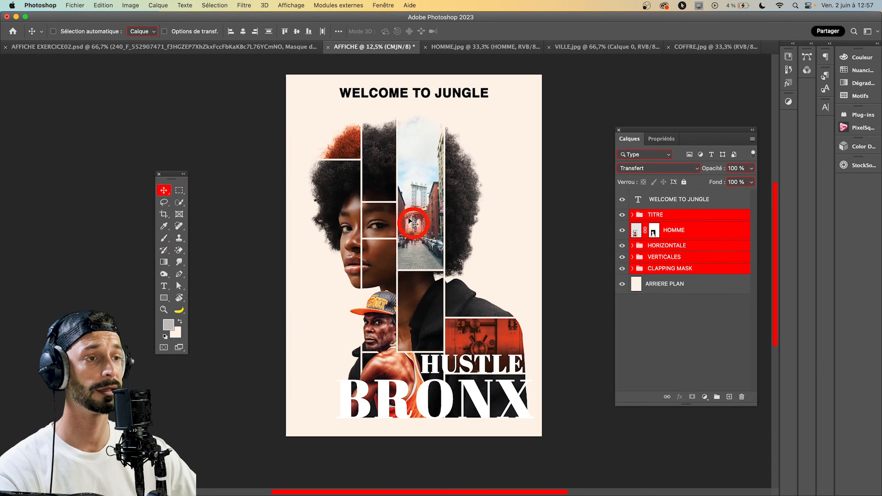
left_click_drag(397, 255, 389, 250)
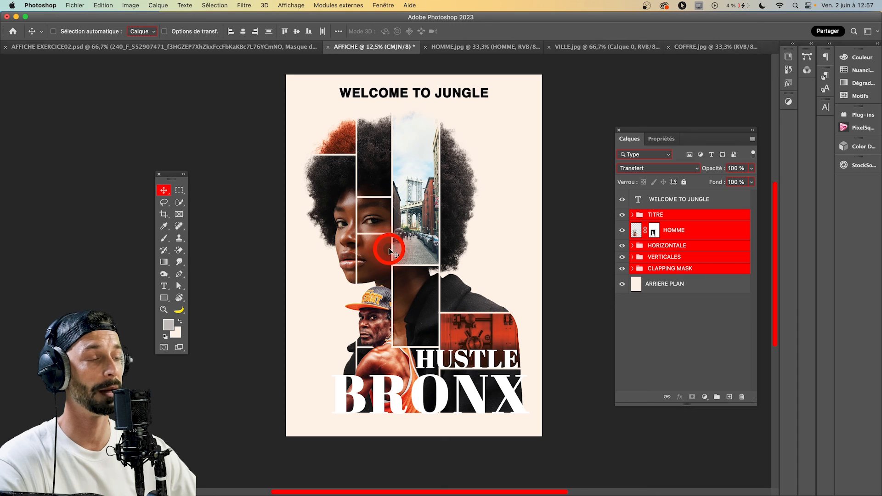
left_click(678, 327)
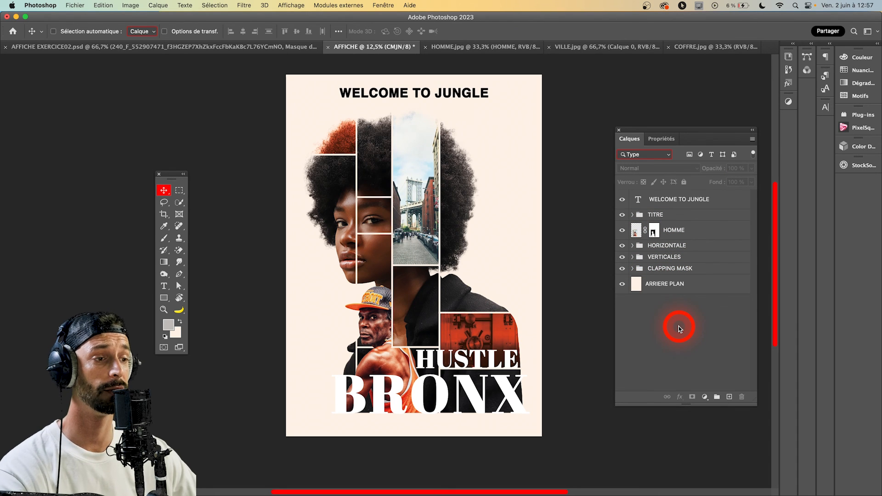
Draw a paragraph text box across the bottom of the poster and set its placeholder text to 22 pt.
left_click(237, 363)
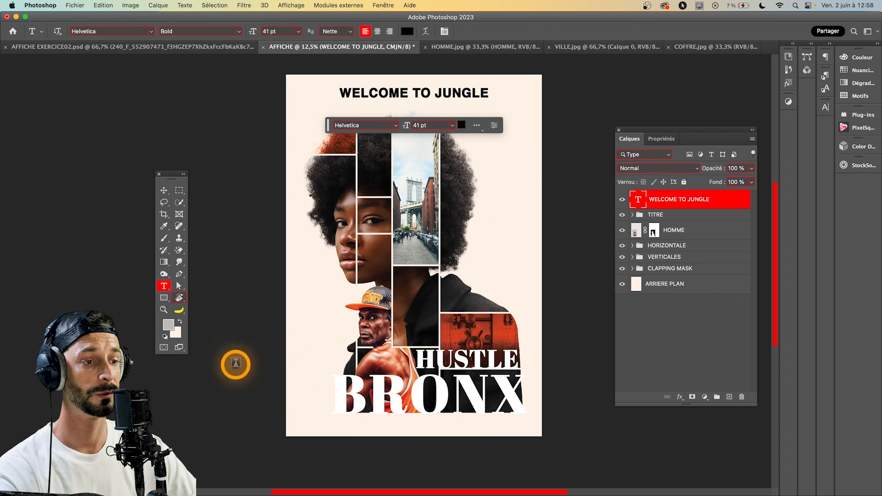
left_click_drag(295, 401, 521, 423)
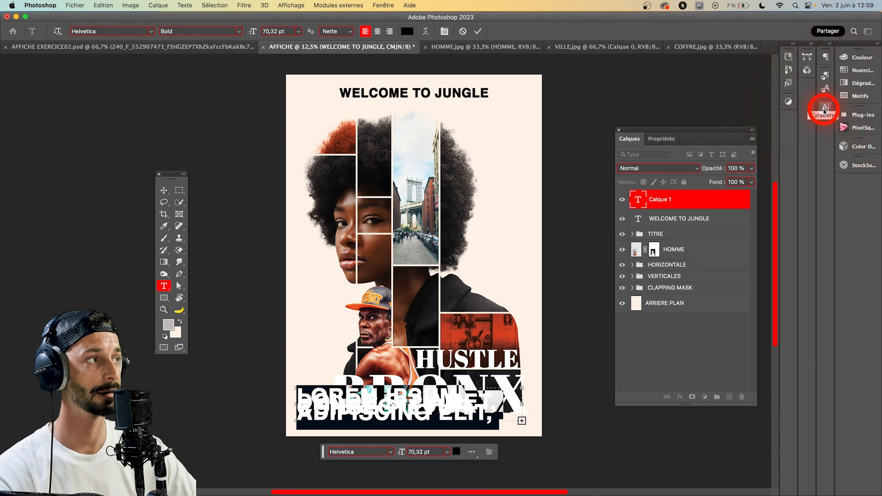
left_click(824, 111)
left_click_drag(704, 102, 545, 97)
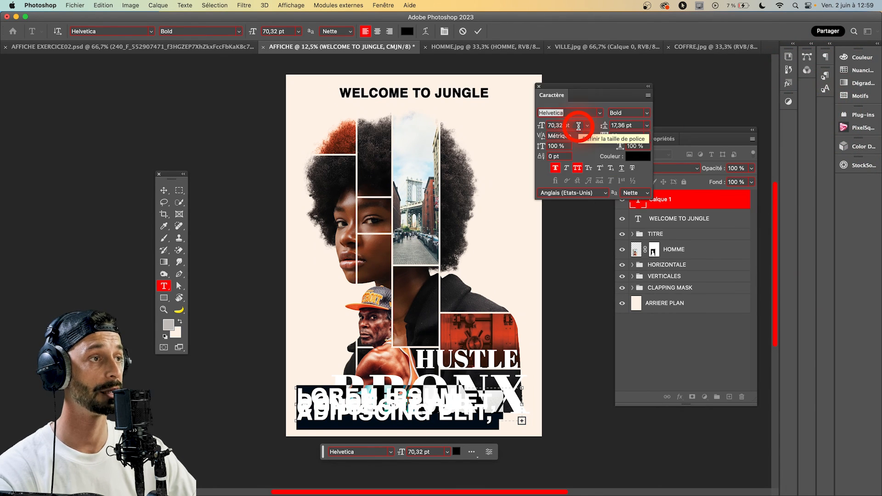
left_click(567, 128)
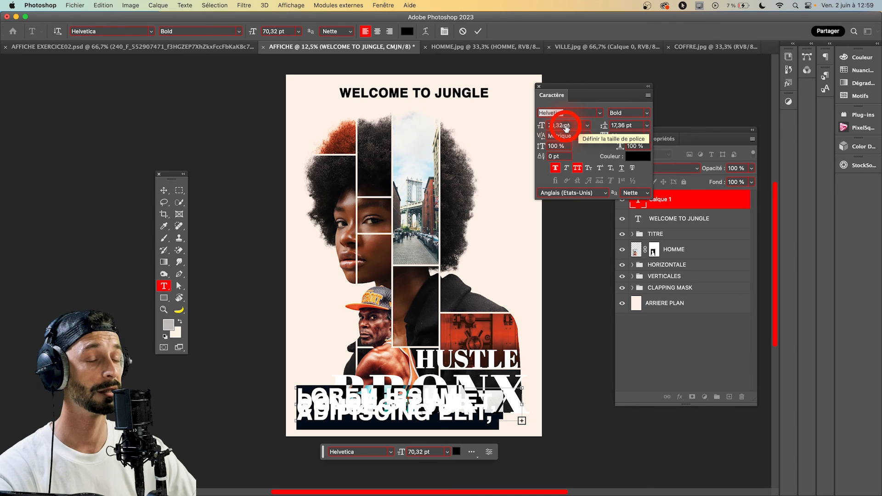
type("22")
key("Return")
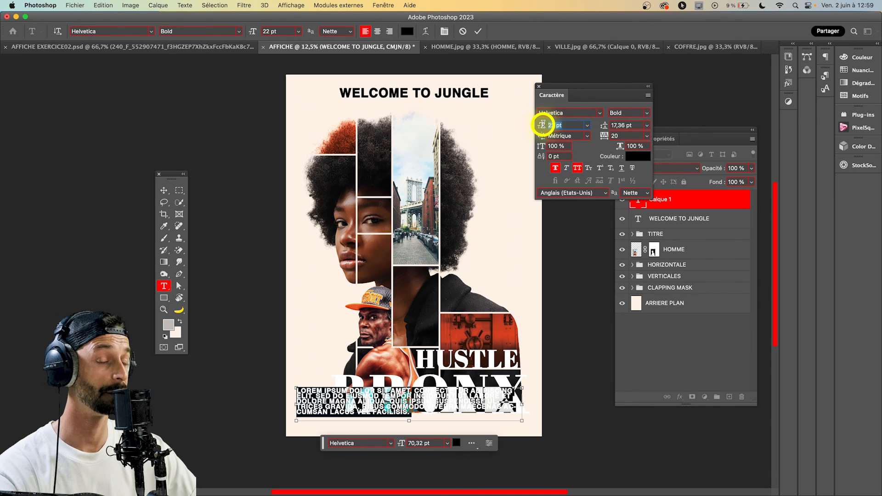
Reduce the placeholder text to 14 pt and move the block just beneath BRONX.
left_click_drag(542, 124, 537, 123)
left_click(164, 190)
left_click(425, 416)
left_click_drag(424, 417, 373, 423)
Shorten the paragraph text box so that its lower edge meets the bottom of the poster.
left_click(164, 286)
left_click(394, 425)
left_click_drag(435, 450, 435, 435)
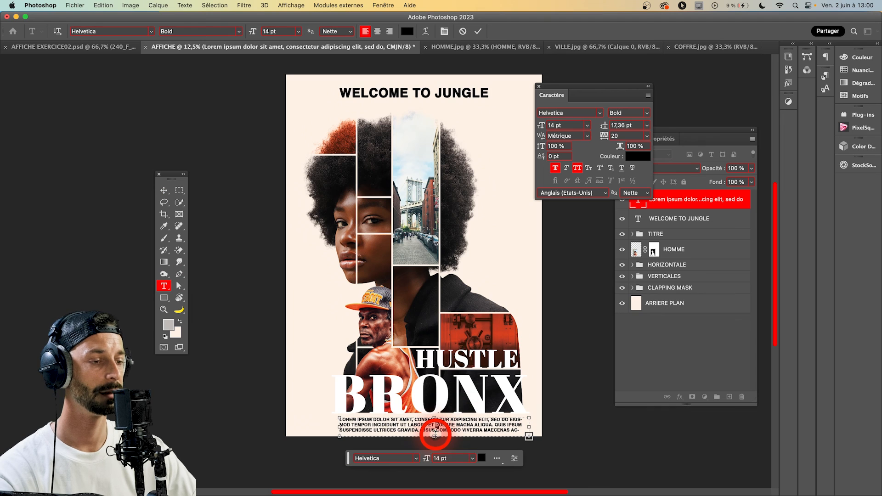
left_click(465, 430)
left_click(529, 435)
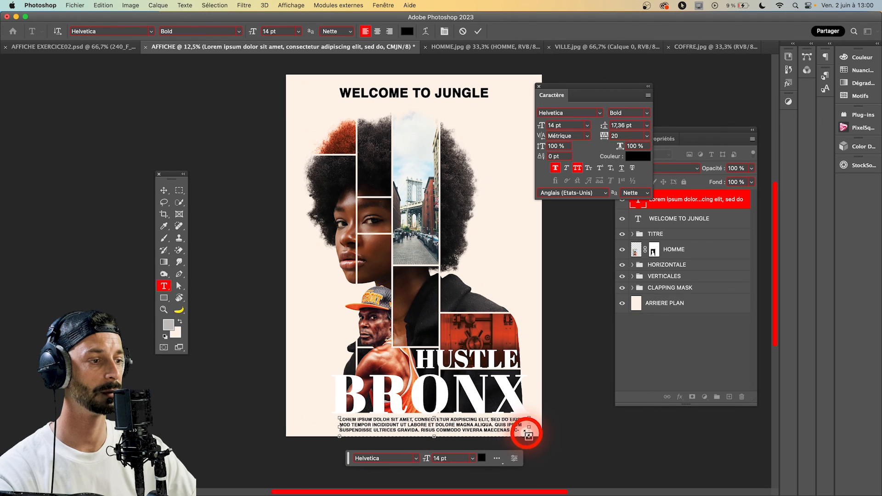
Set the whole placeholder paragraph to 8 pt.
left_click_drag(525, 431, 339, 418)
left_click(551, 125)
type("8")
key("Return")
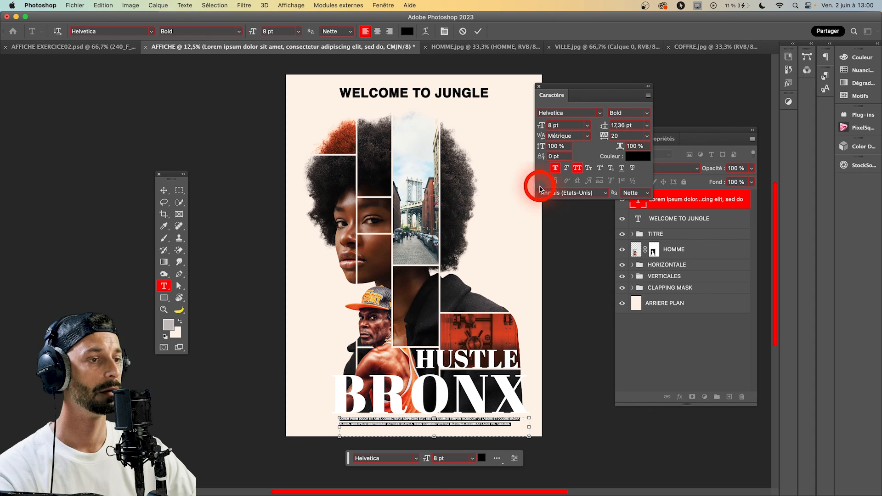
Colour the placeholder paragraph dark grey, 2f2f2f.
left_click(633, 156)
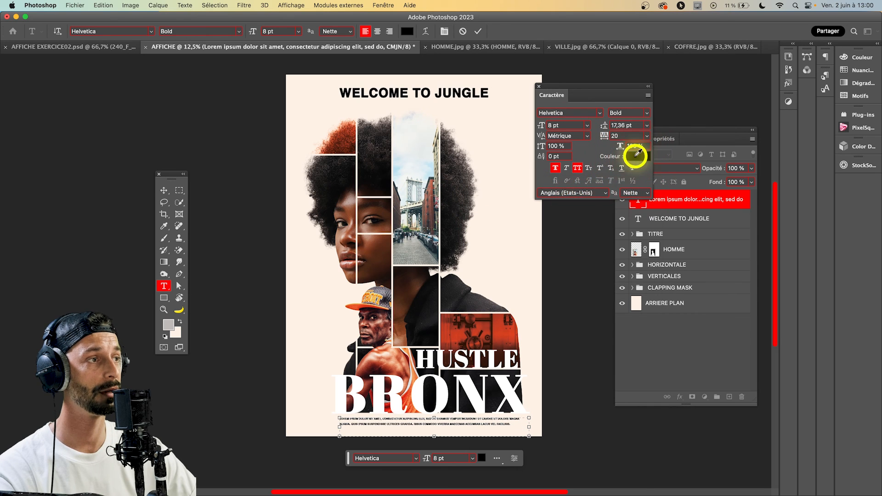
mouse_move(384, 316)
left_mouse_down()
mouse_move(393, 308)
mouse_move(384, 303)
left_mouse_up()
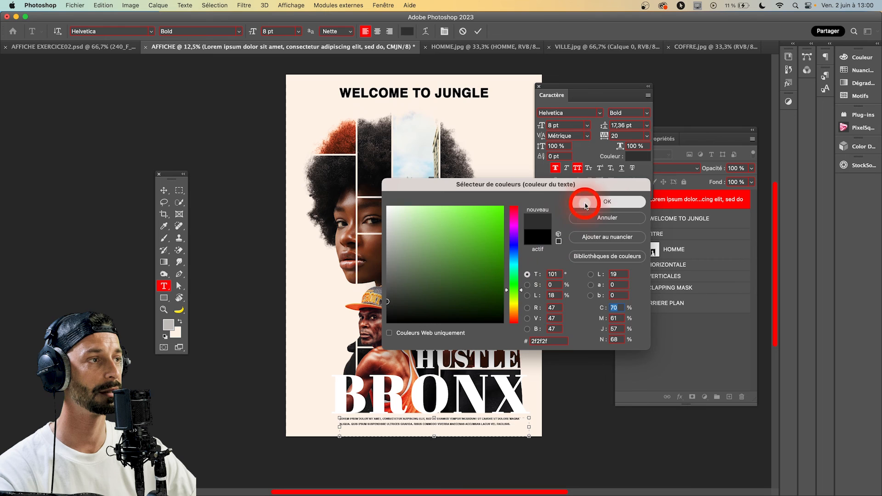
left_click(607, 202)
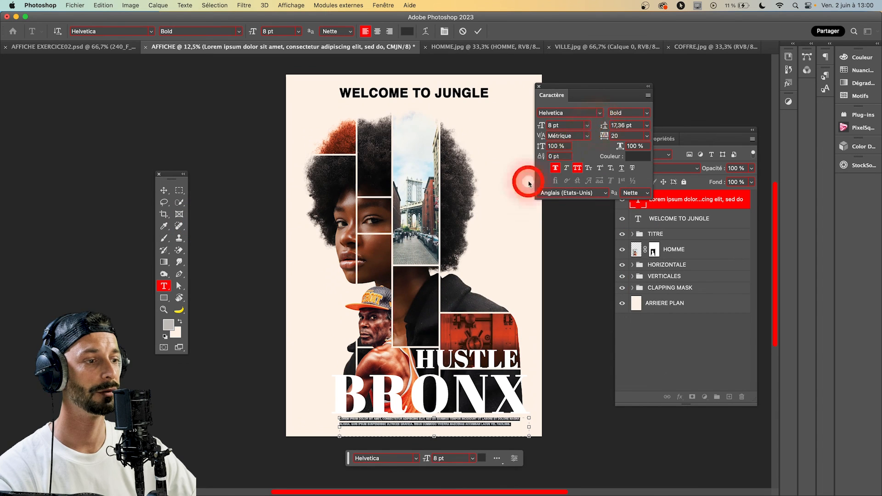
Give the placeholder paragraph the Helvetica Light style and raise the text box's lower edge slightly.
left_click(647, 114)
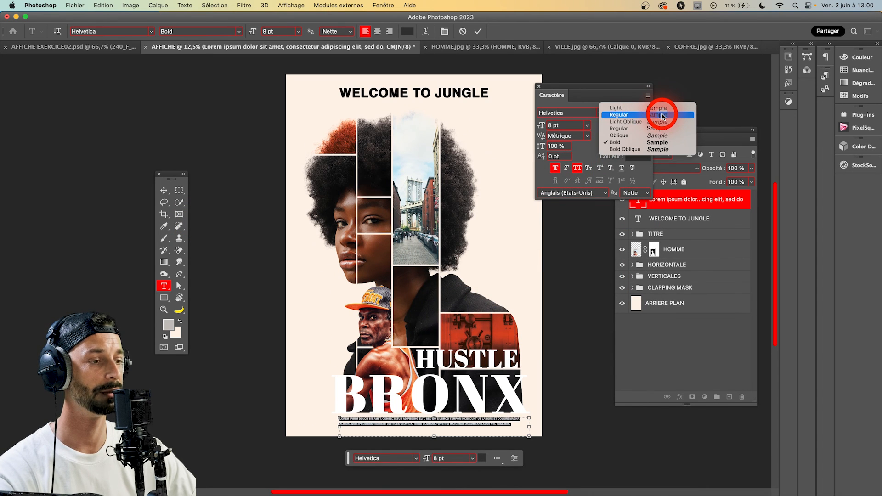
left_click(663, 115)
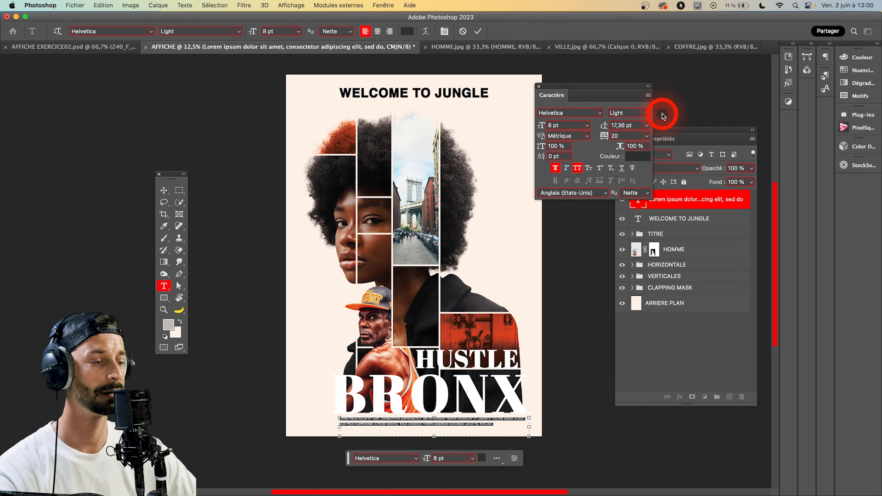
left_click_drag(434, 436, 436, 430)
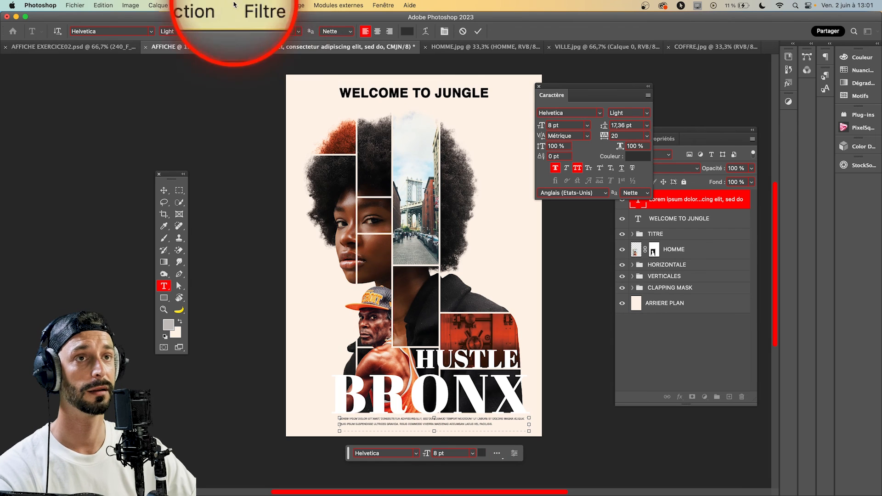
Paste Lorem Ipsum filler text into the paragraph box beneath BRONX and finish editing the text.
left_click(184, 5)
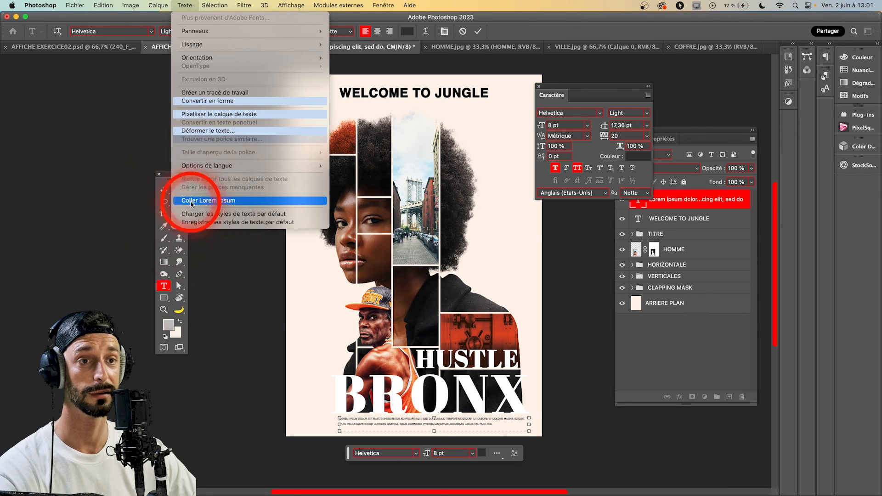
left_click(191, 202)
key("Escape")
key("v")
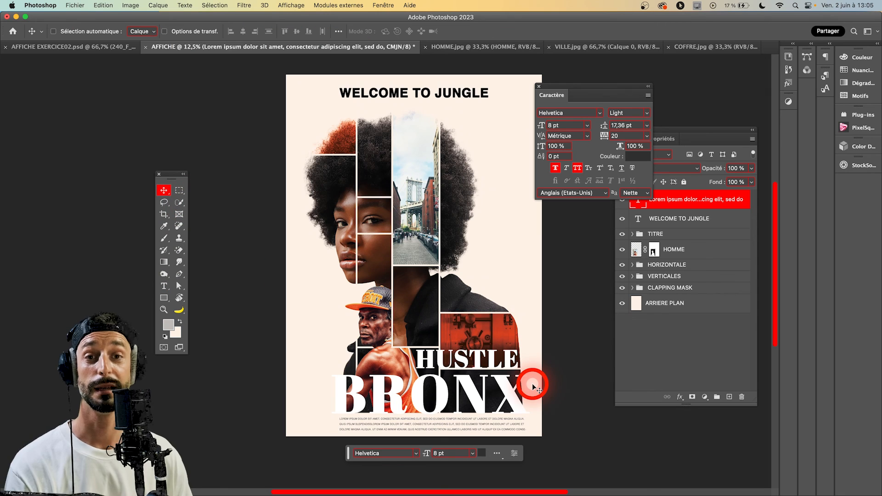